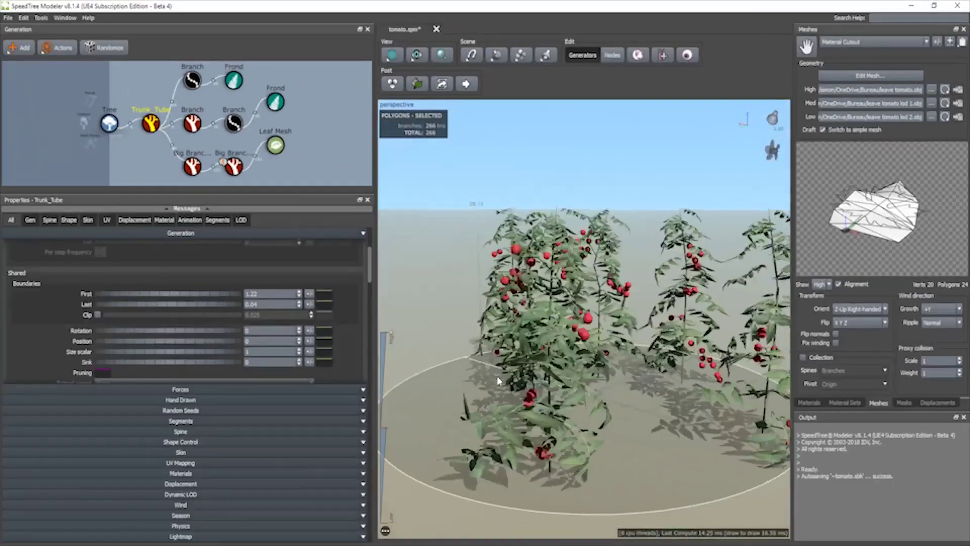
- Add a TrunkTube generator to the Tree generator
drag(498, 381, 444, 246)
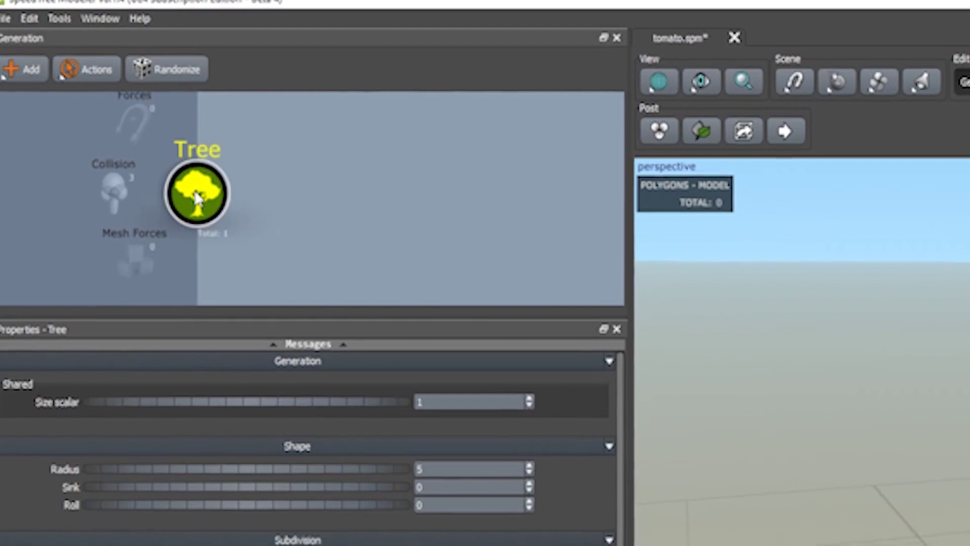
right_click(197, 197)
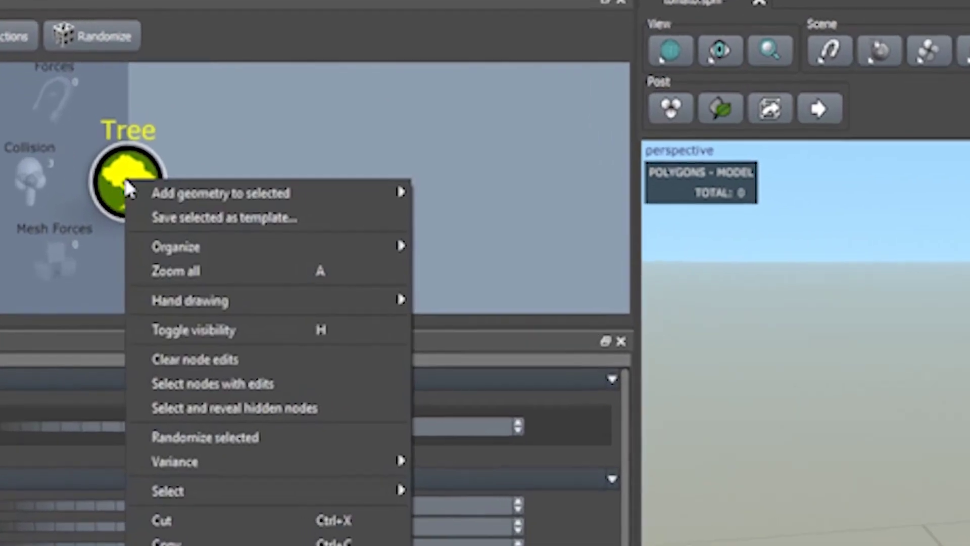
mouse_move(251, 206)
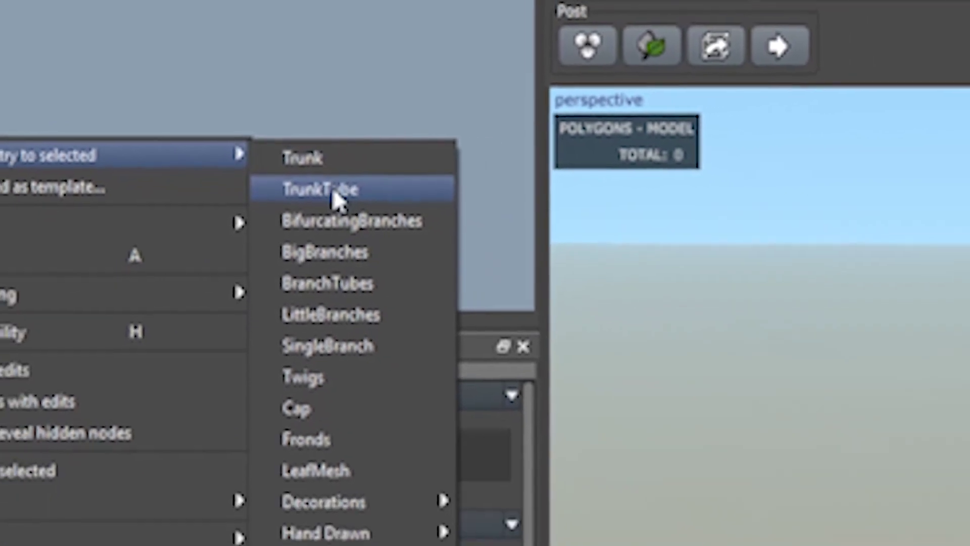
click(338, 199)
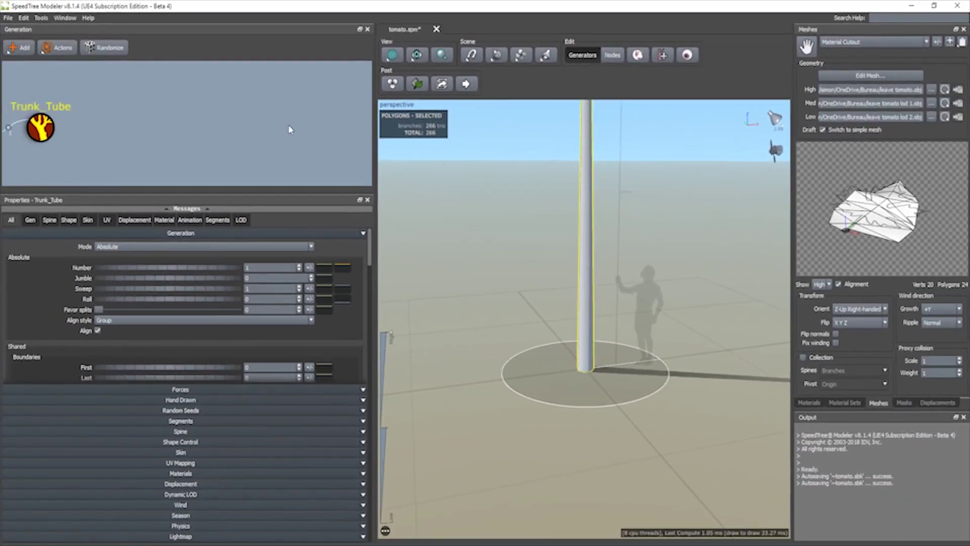
middle_drag(118, 128, 254, 113)
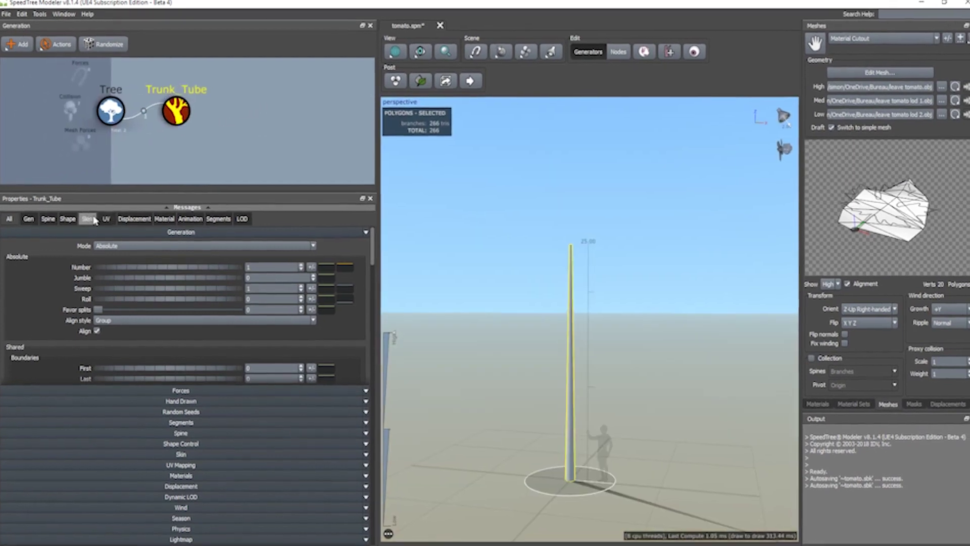
- Lower the start point of the trunk's absolute radius profile curve so the trunk is uniformly thin along its length
click(87, 219)
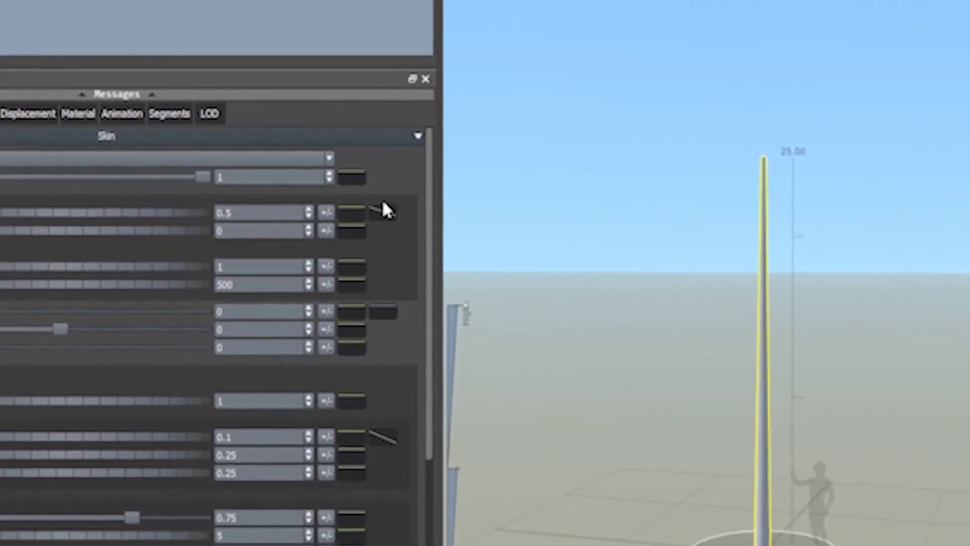
click(375, 207)
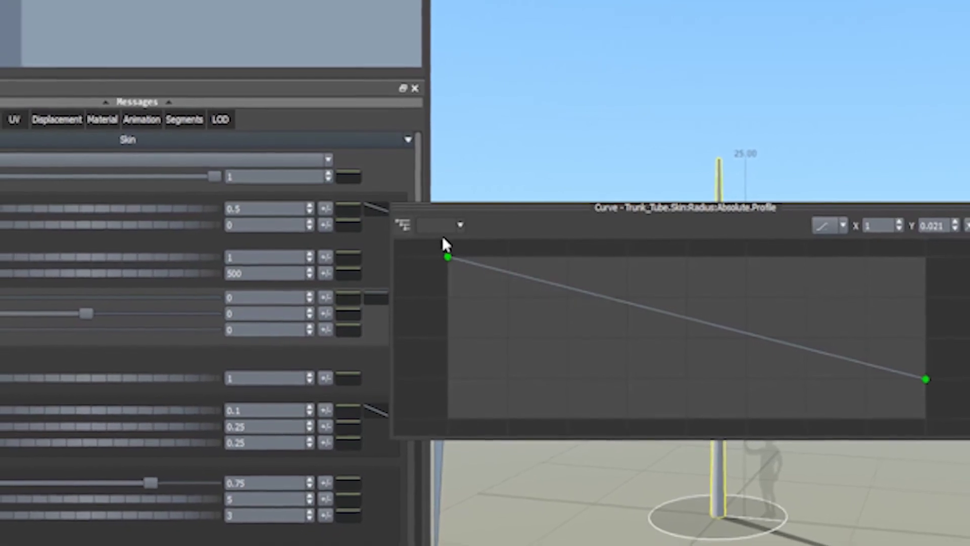
drag(450, 276, 442, 360)
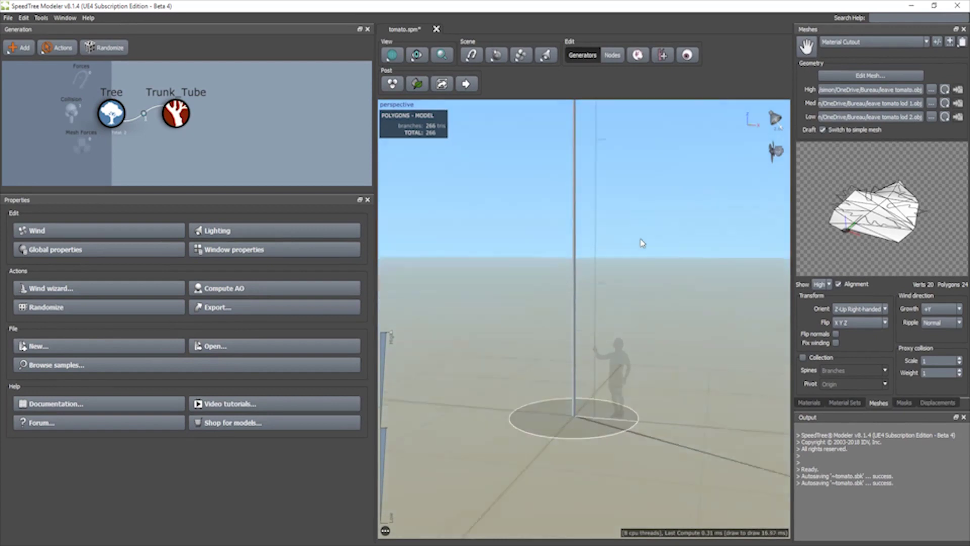
mouse_move(660, 224)
mouse_down()
mouse_move(624, 303)
mouse_move(641, 325)
mouse_move(680, 262)
mouse_move(661, 226)
mouse_up()
- Give the trunk's spine late noise with amount 0.92, turbulence 2.57 and smooth 0.822
click(175, 113)
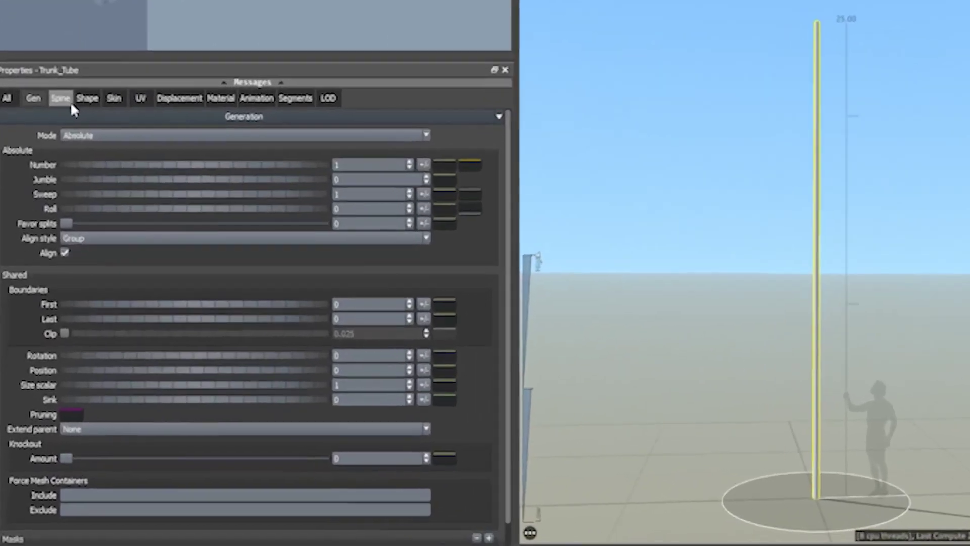
click(44, 212)
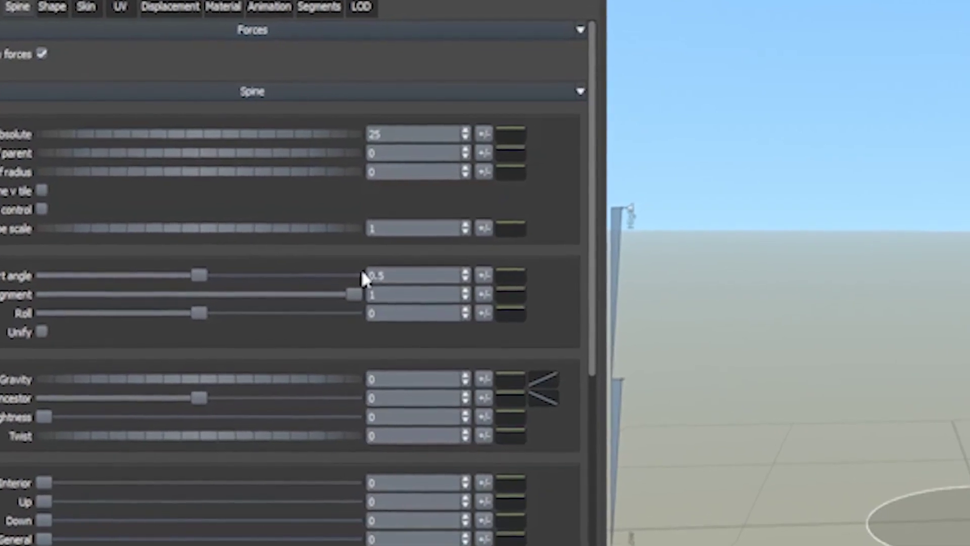
scroll(363, 270, down, 5)
scroll(367, 270, down, 3)
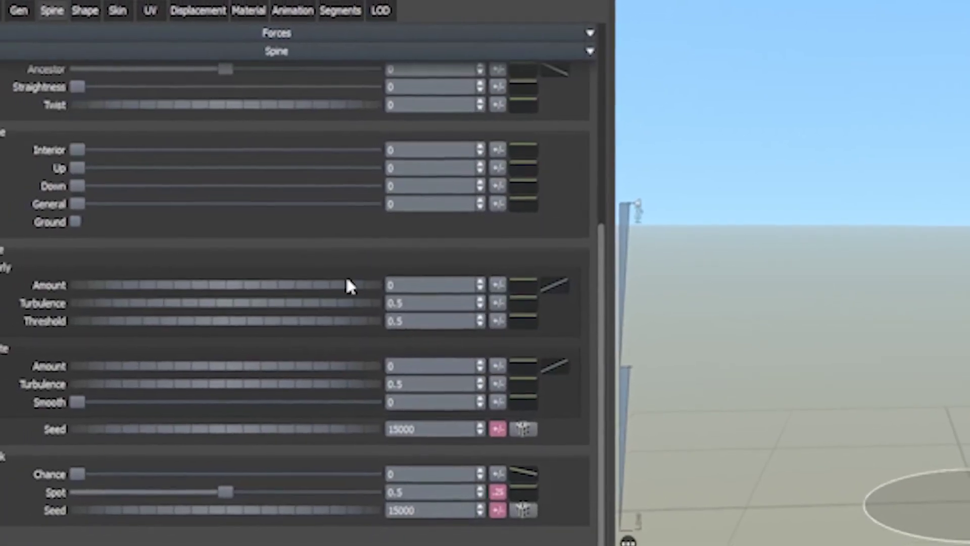
drag(131, 360, 185, 374)
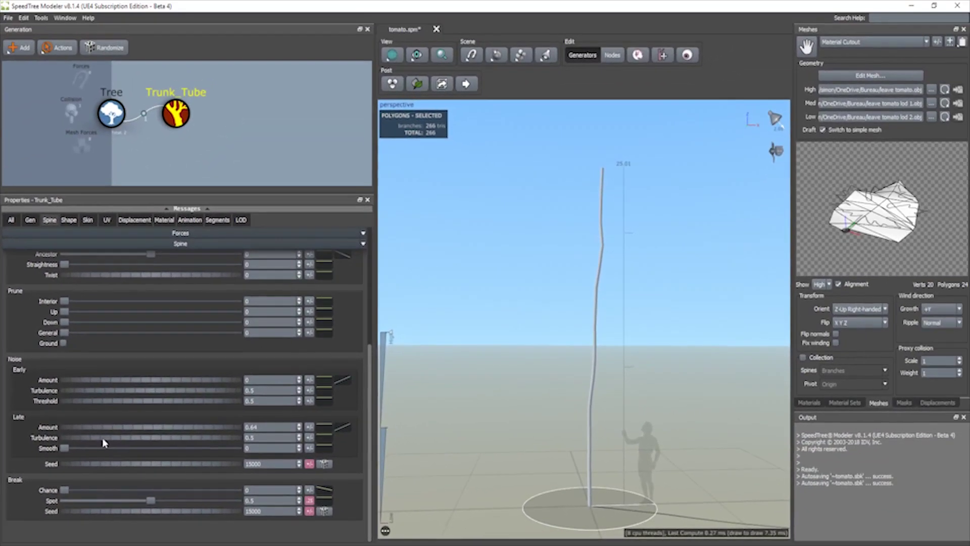
drag(103, 443, 208, 437)
drag(65, 450, 182, 449)
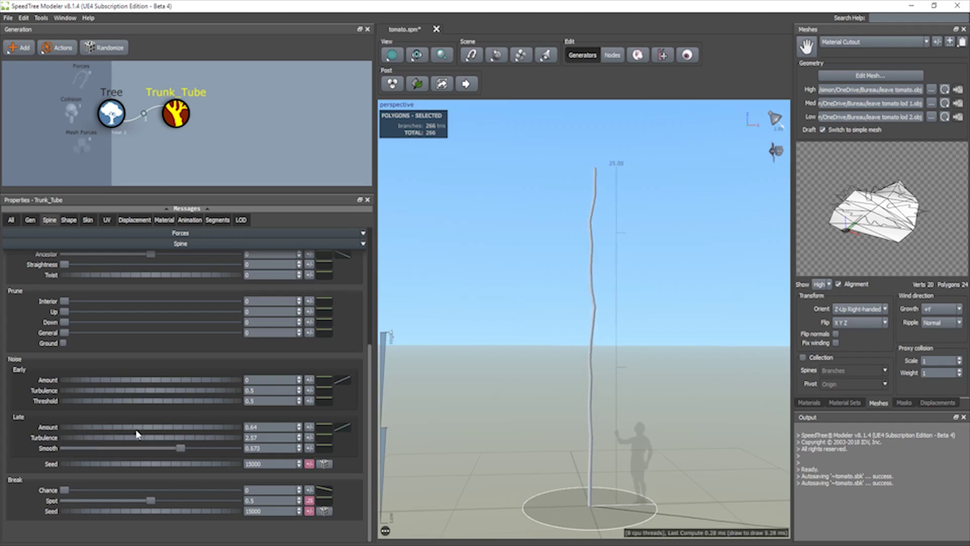
drag(142, 431, 207, 449)
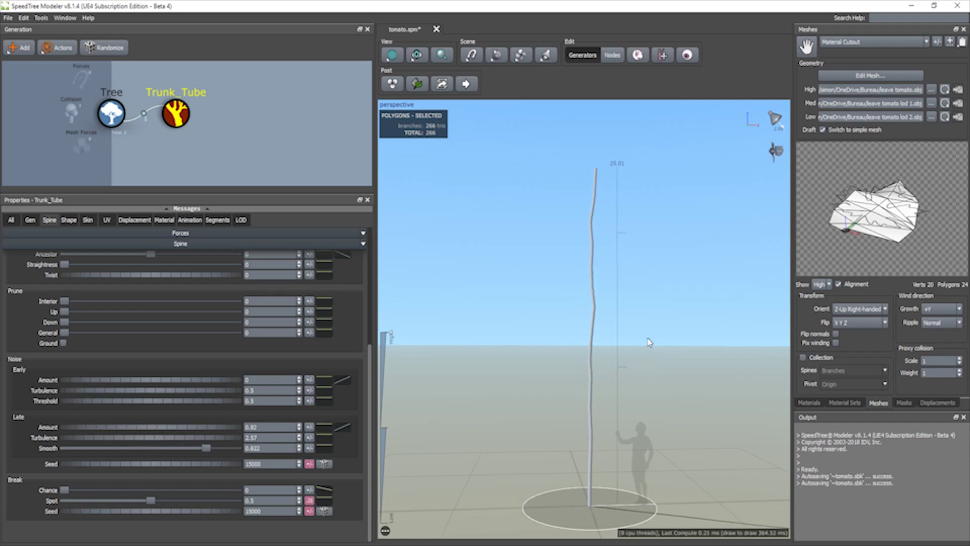
drag(649, 343, 648, 379)
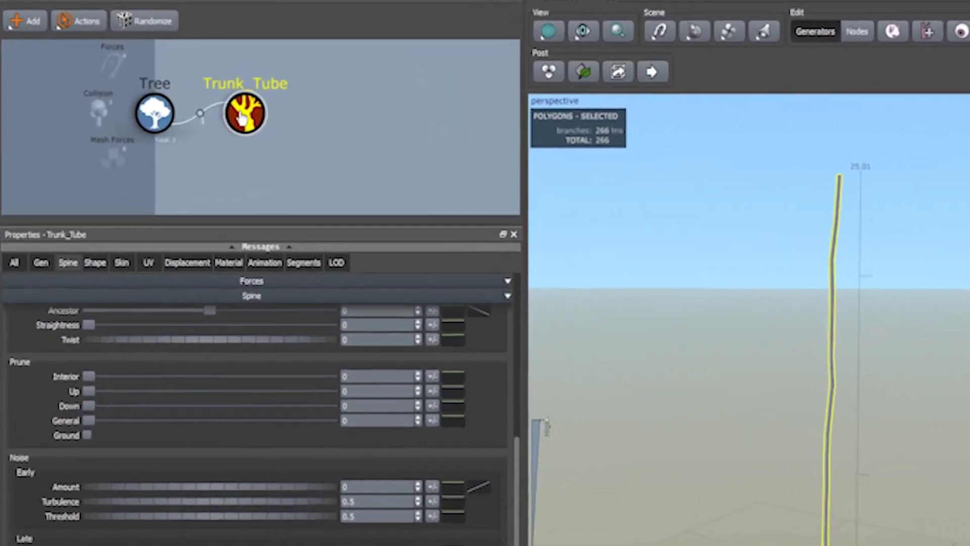
- Add a BranchTubes generator to the Trunk_Tube generator
right_click(241, 118)
mouse_move(440, 117)
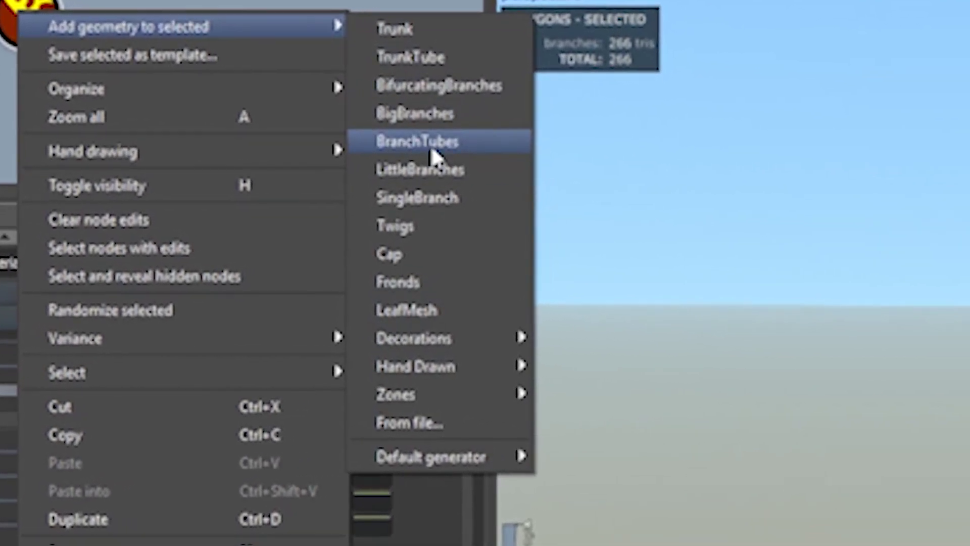
click(433, 151)
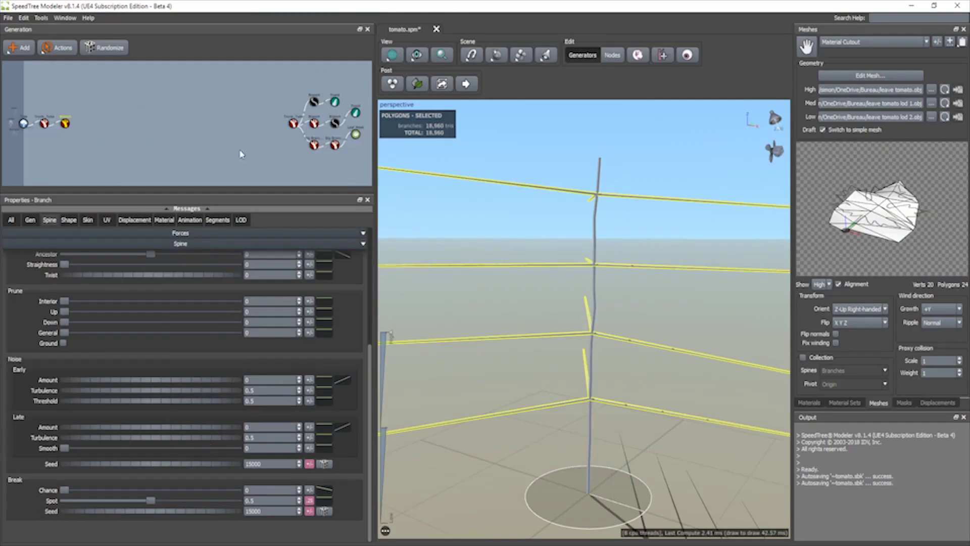
scroll(73, 138, down, 3)
scroll(72, 136, up, 6)
middle_drag(71, 128, 248, 101)
middle_drag(149, 109, 330, 103)
middle_drag(246, 114, 305, 116)
scroll(624, 213, down, 3)
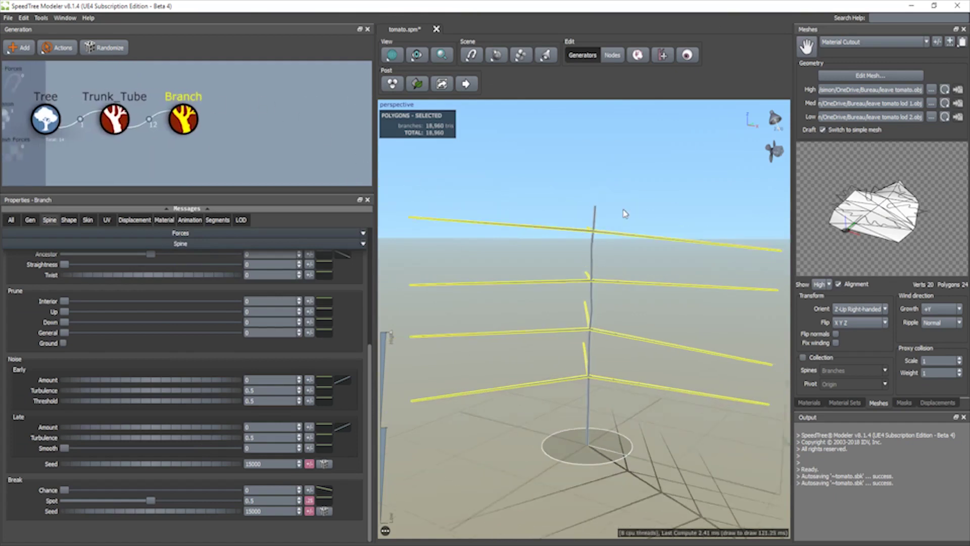
drag(682, 198, 704, 186)
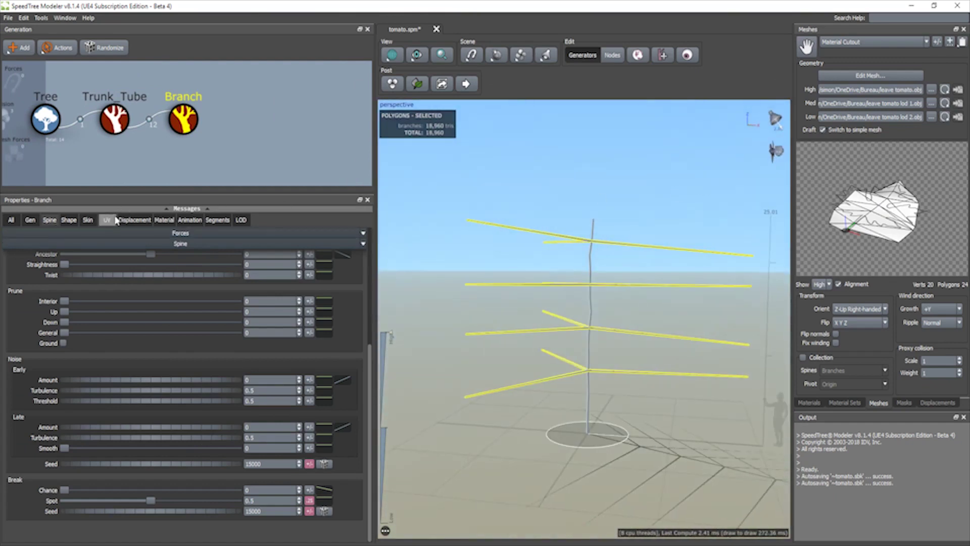
- Switch the branches to Phyllotaxy generation mode with the Alternating (distichous) style, spiral 2.18 and internode length 1.59
click(11, 220)
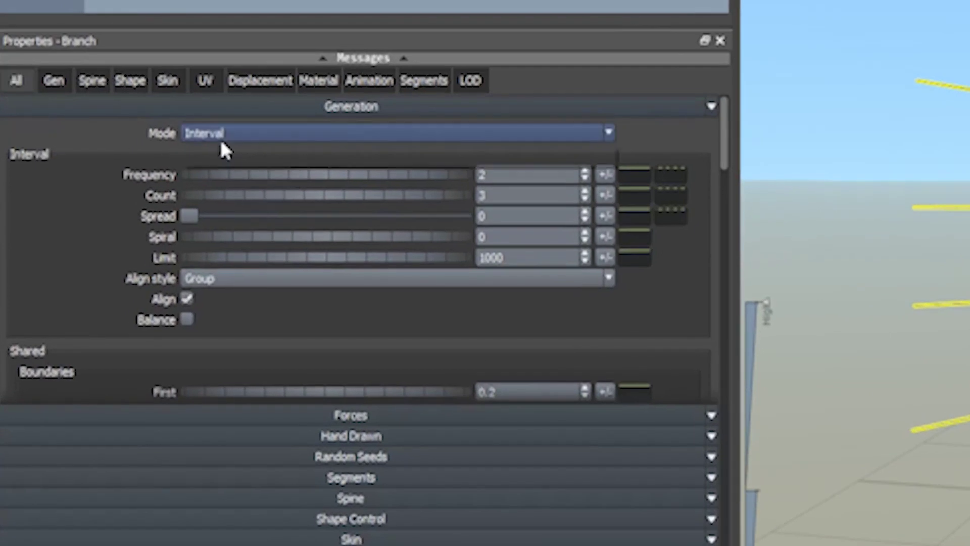
click(220, 136)
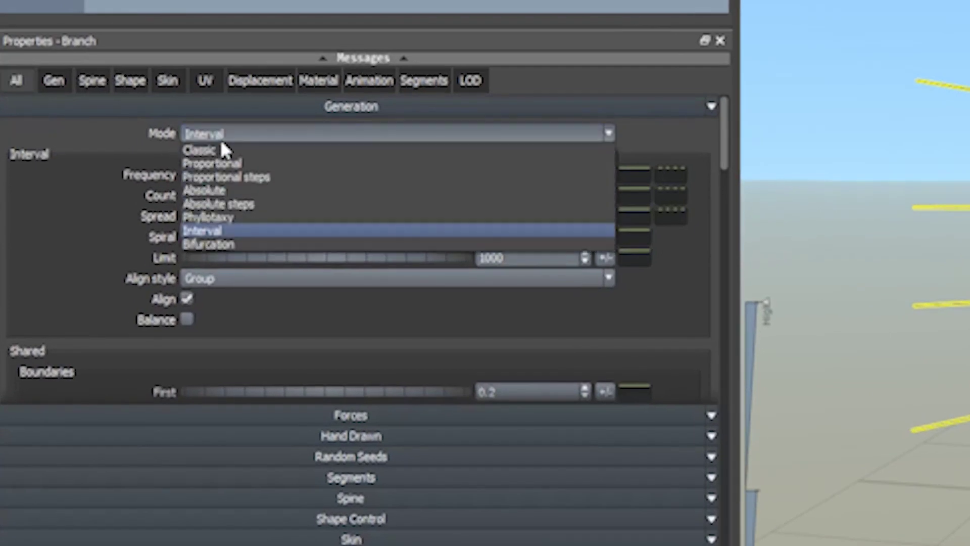
click(201, 218)
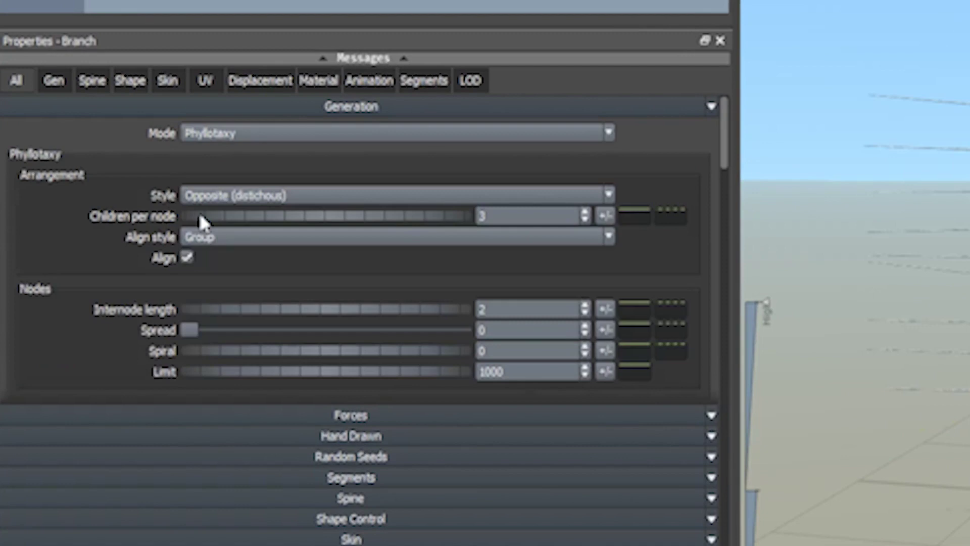
click(287, 195)
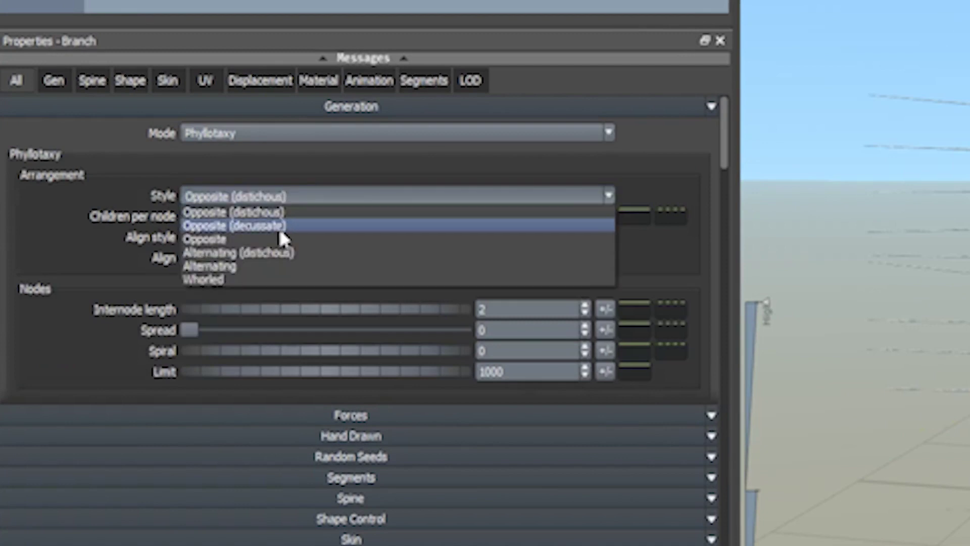
click(277, 252)
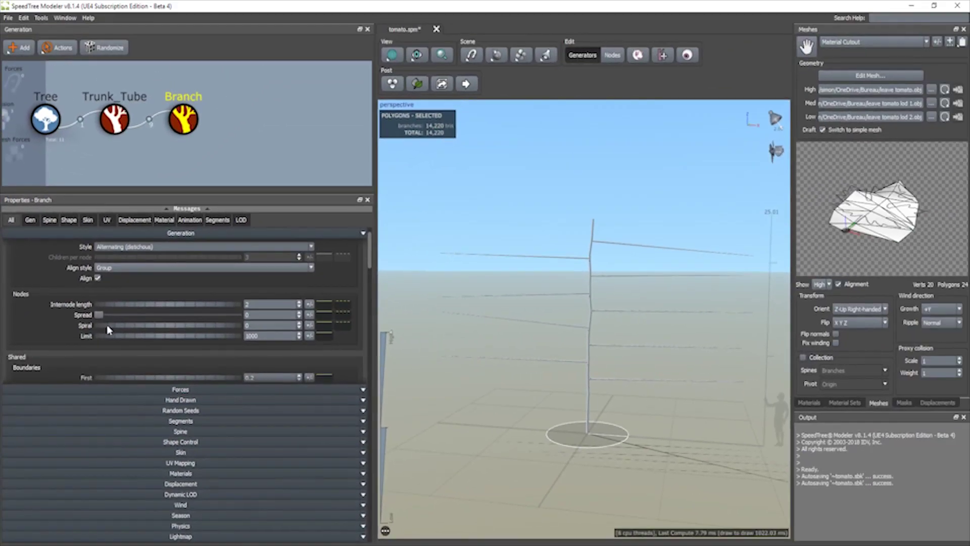
drag(108, 330, 219, 331)
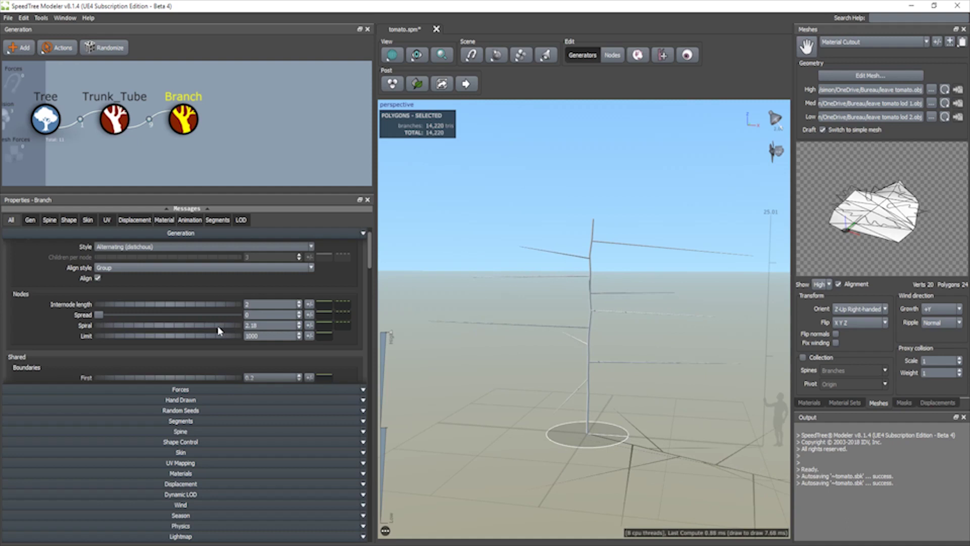
drag(191, 311, 168, 308)
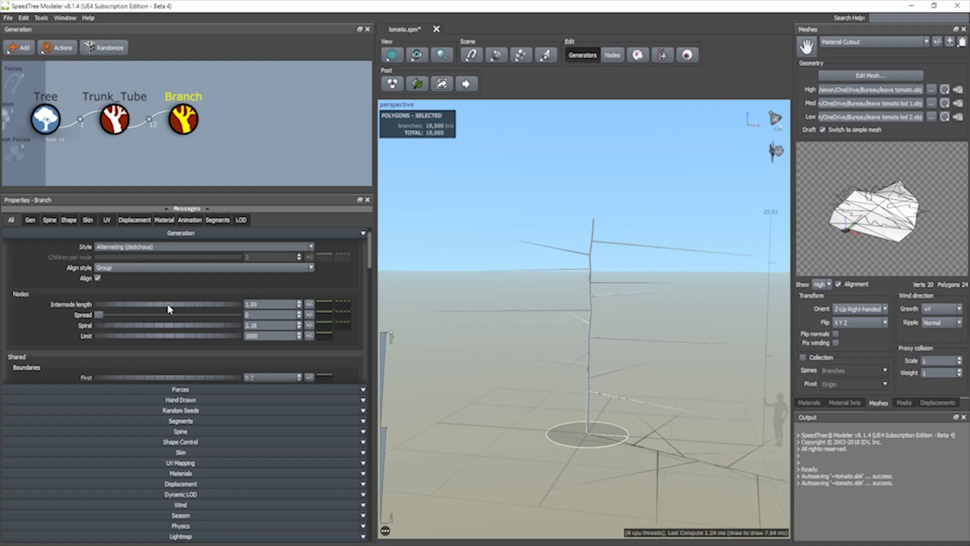
- Set the branches' First boundary to 0.13 and Last boundary to 1 so they spread along more of the trunk
scroll(157, 331, down, 3)
drag(177, 320, 188, 318)
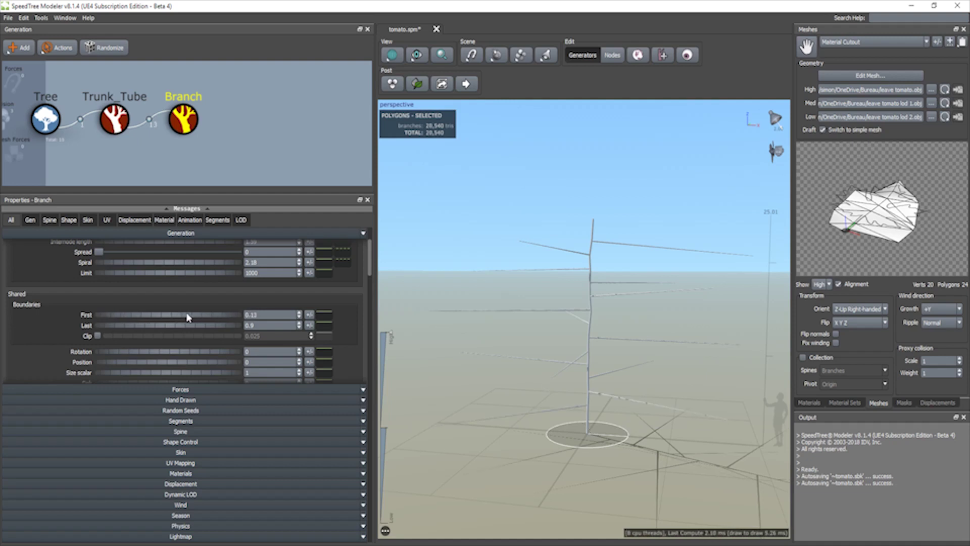
drag(205, 328, 208, 326)
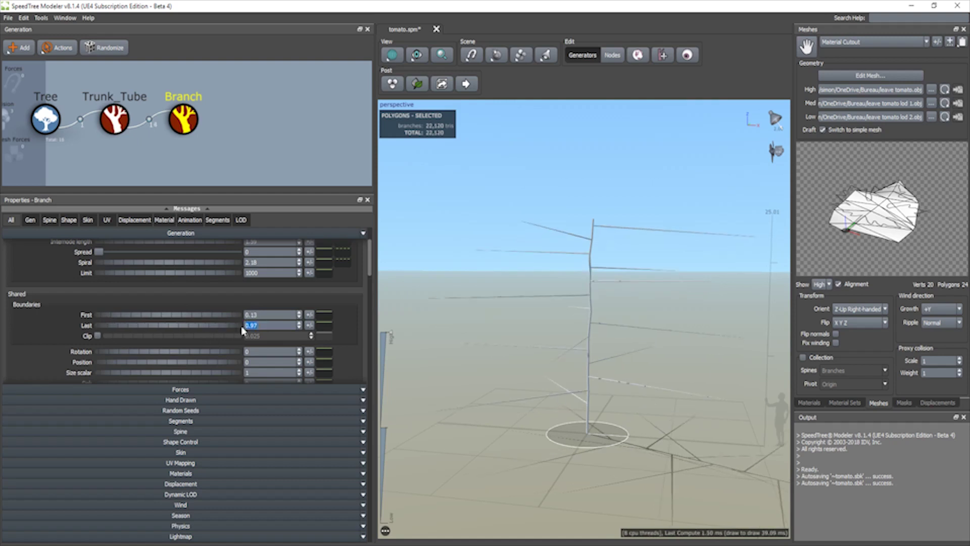
key(Return)
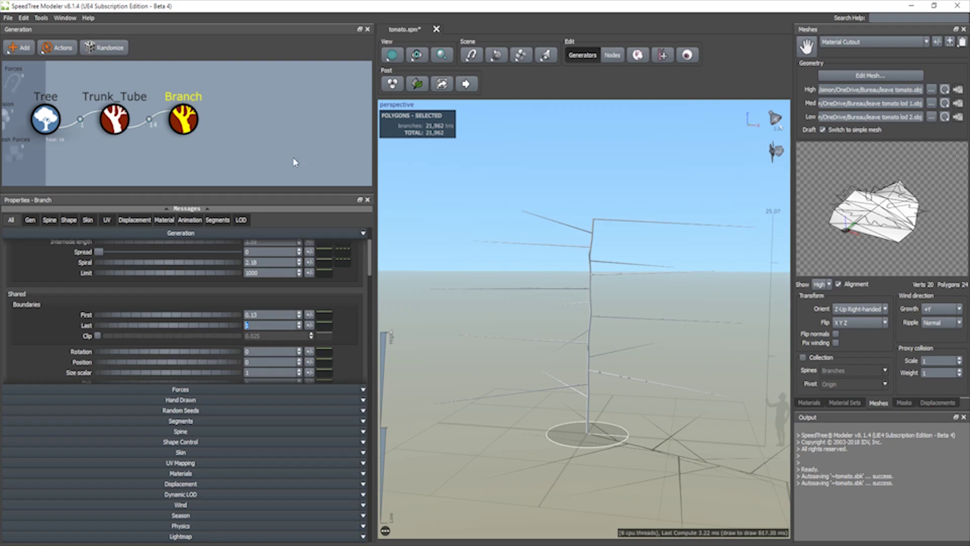
click(276, 159)
drag(634, 210, 716, 212)
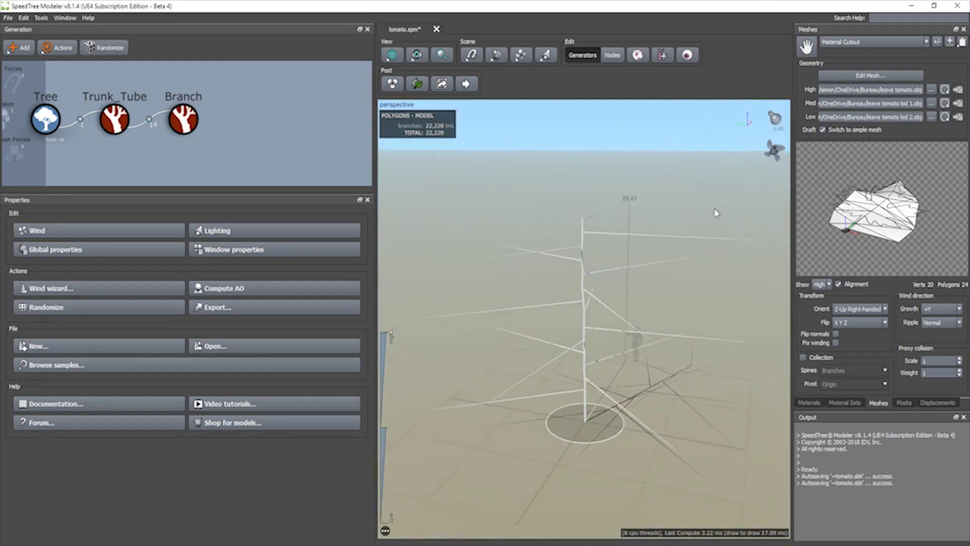
- Space the branches further apart along the trunk by setting their internode length to 2.14
click(183, 121)
scroll(168, 299, up, 2)
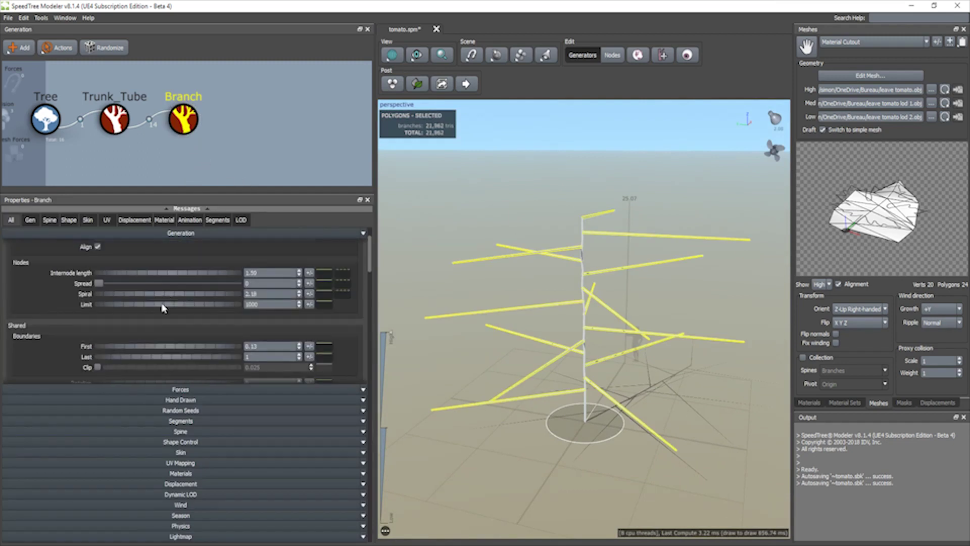
drag(198, 275, 219, 271)
drag(223, 272, 232, 271)
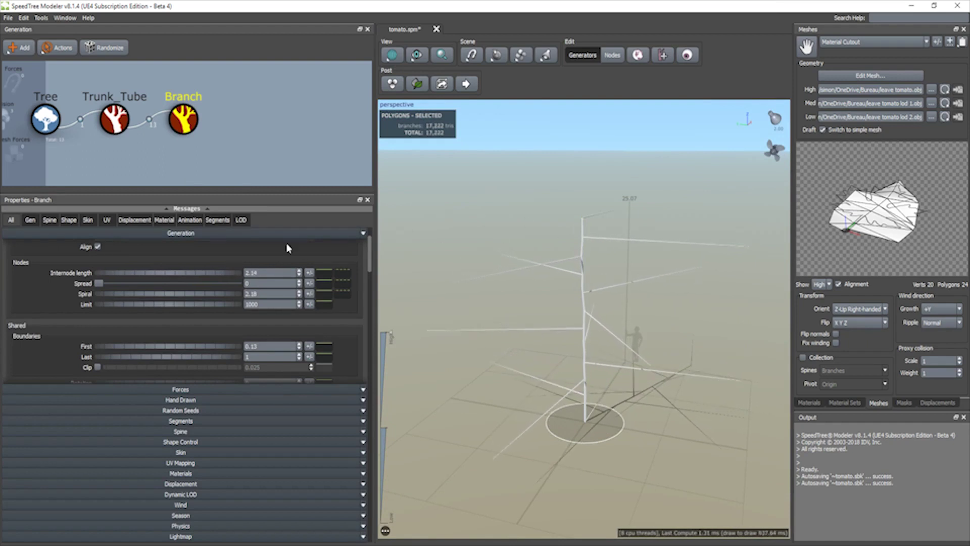
right_click(192, 121)
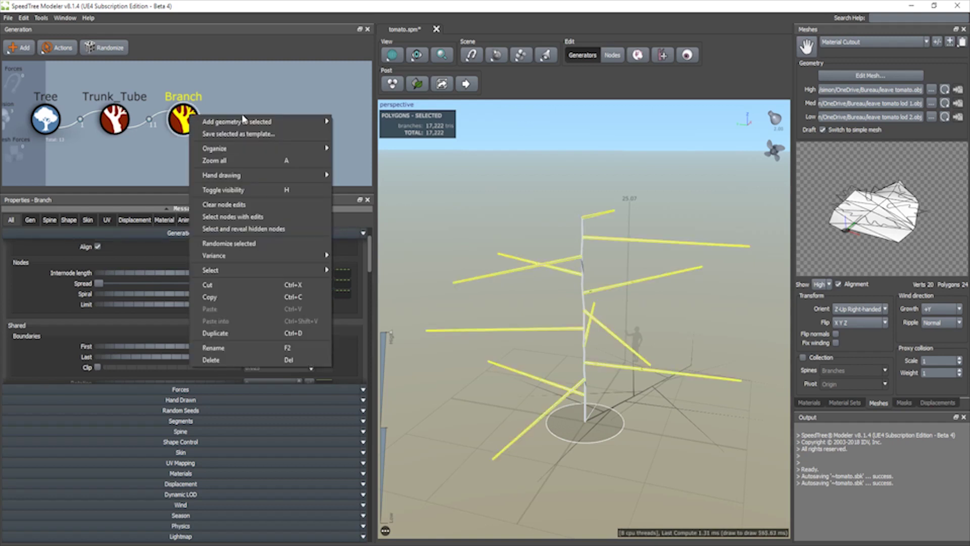
mouse_move(258, 123)
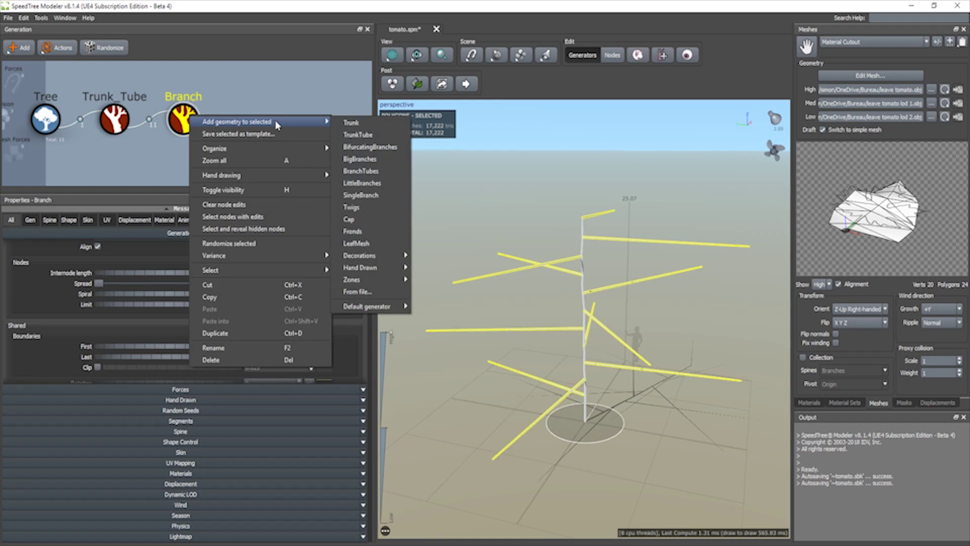
click(260, 98)
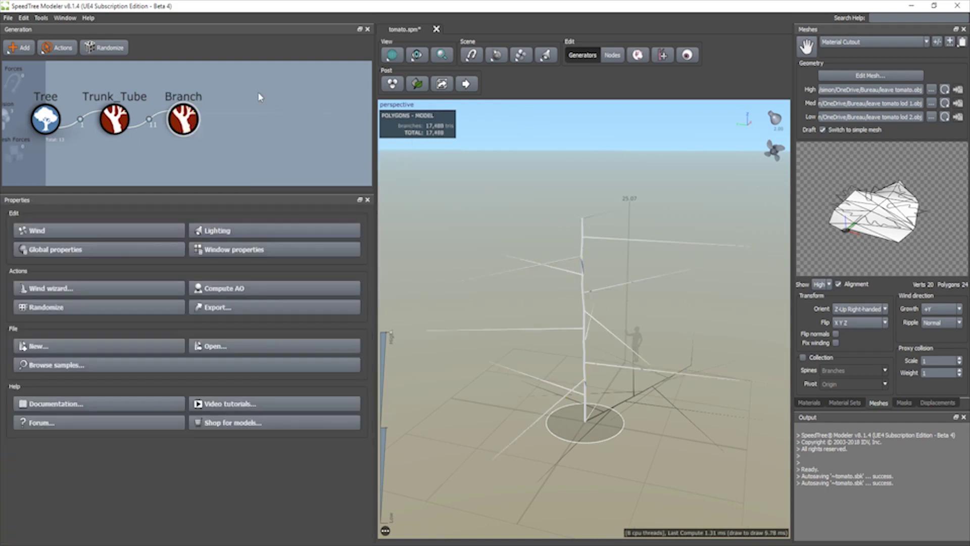
- Shorten the branches by setting the Branch generator's spine length to 0.39 % of parent
click(183, 120)
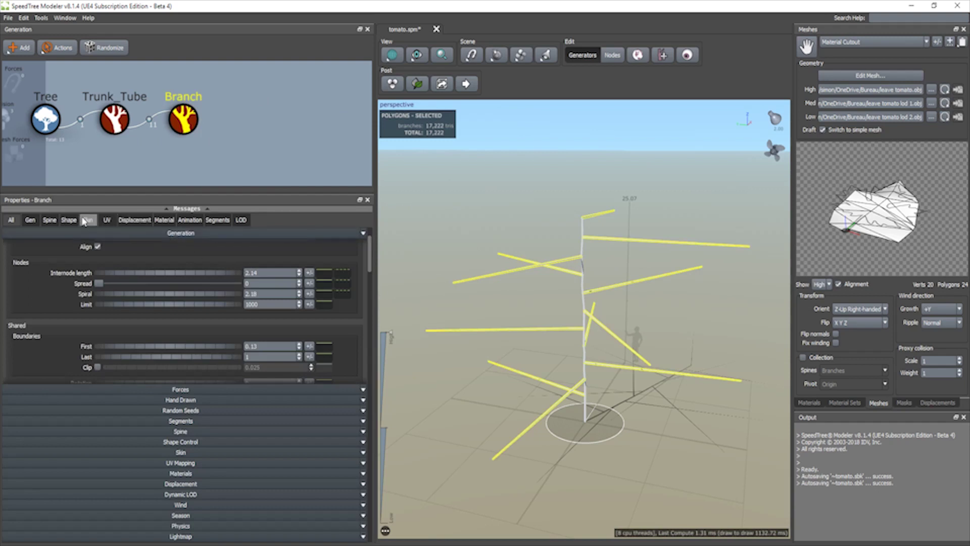
click(49, 220)
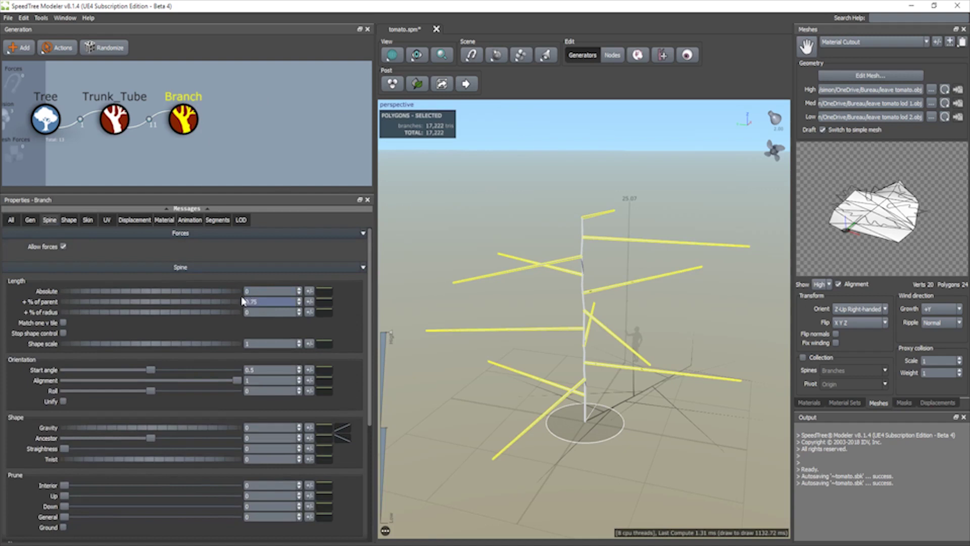
drag(196, 307, 178, 303)
drag(648, 342, 505, 323)
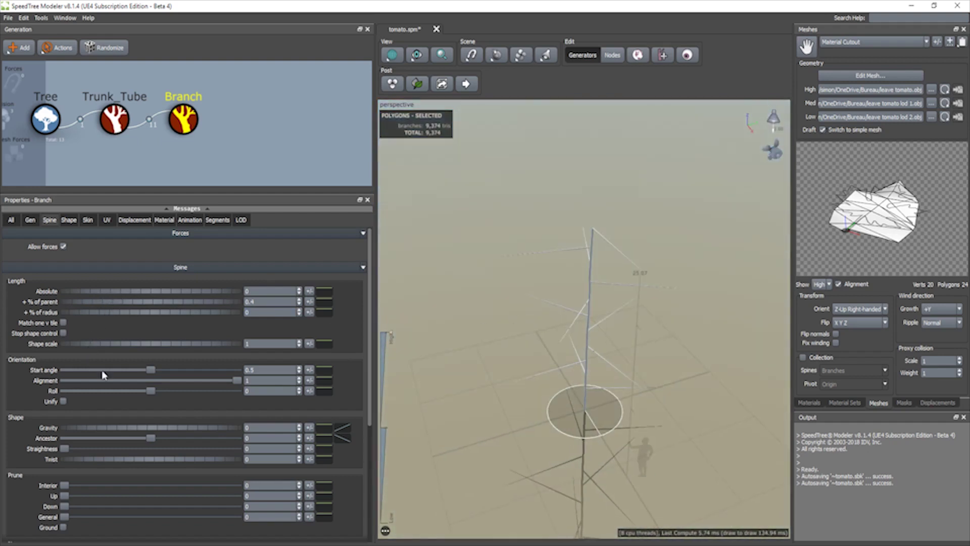
drag(184, 305, 185, 306)
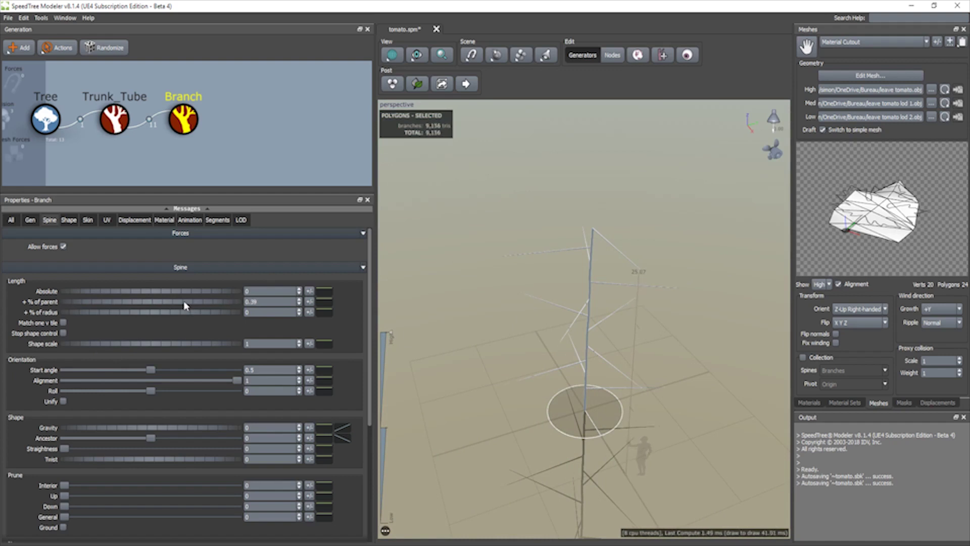
- Slope the parent curve of the branches' % of parent length downward along the trunk, ending at Y 0.272
drag(508, 253, 581, 243)
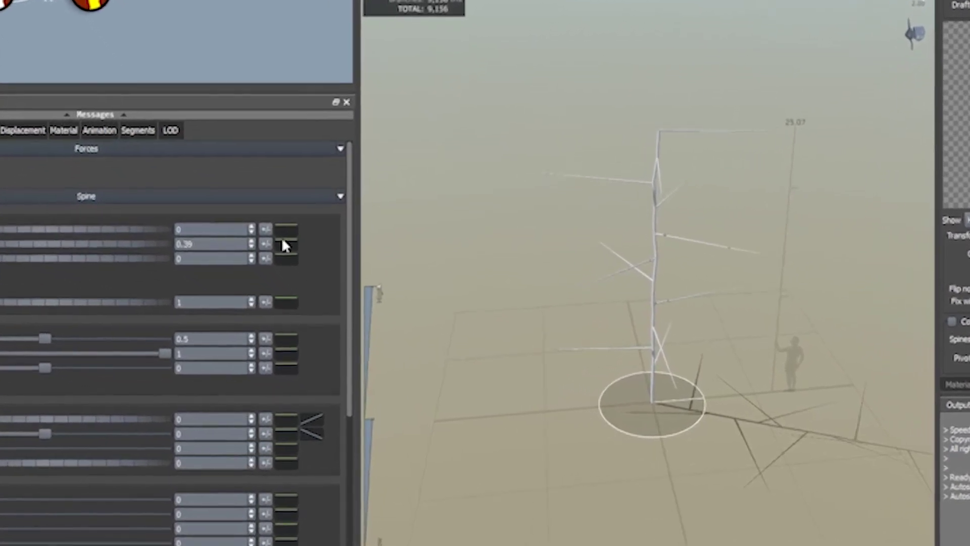
click(311, 283)
drag(338, 256, 337, 286)
drag(860, 253, 723, 349)
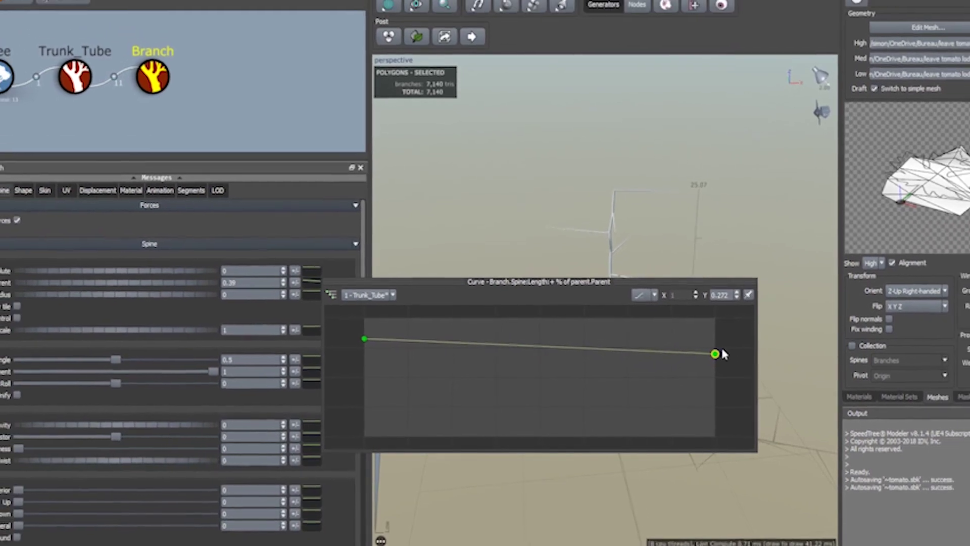
click(615, 100)
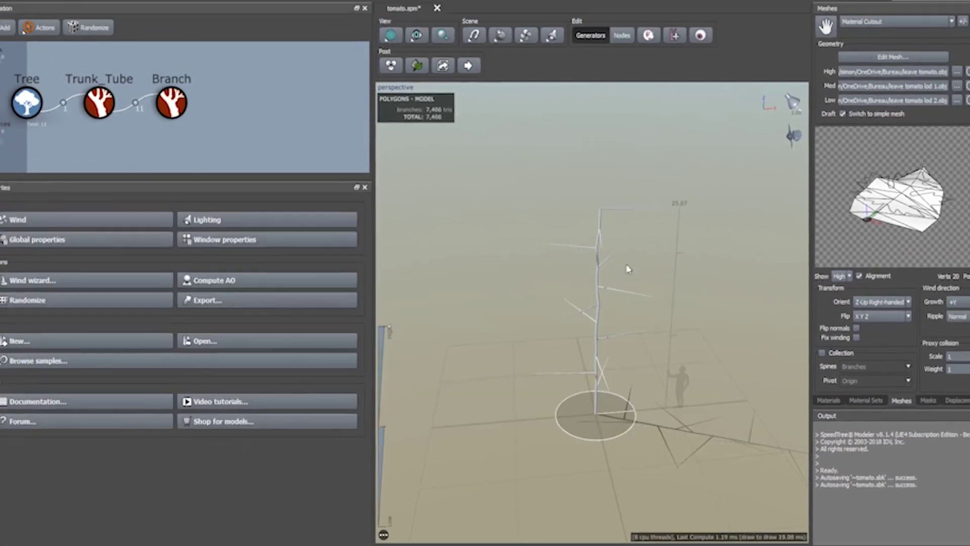
- Add a Fronds generator to the Branch generator
drag(628, 268, 741, 335)
right_click(182, 119)
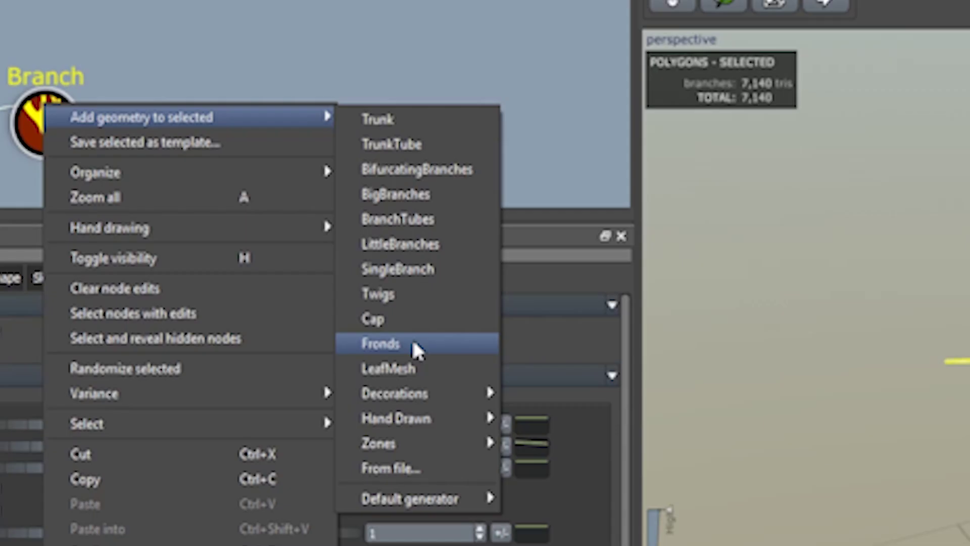
click(413, 342)
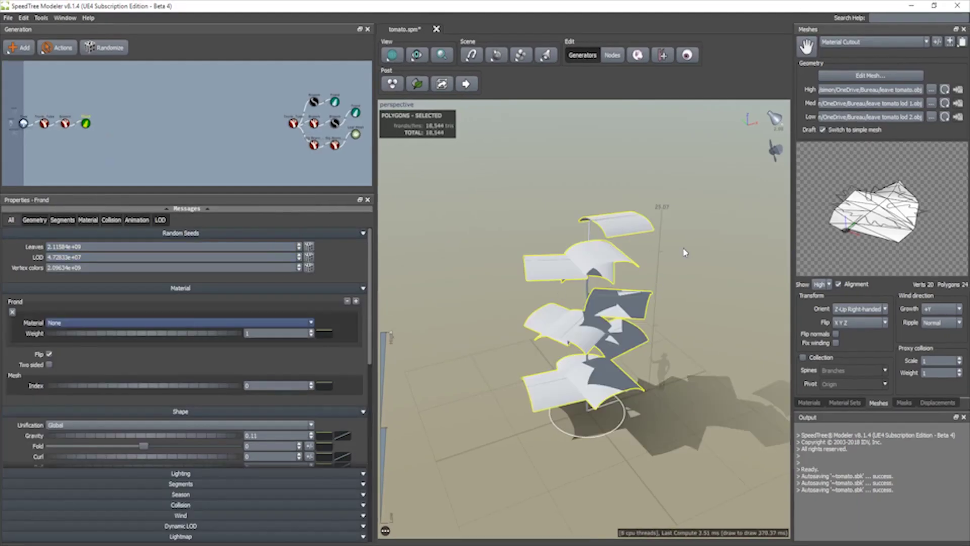
- Change the Branch generator's skin type to Spine only
drag(685, 252, 534, 330)
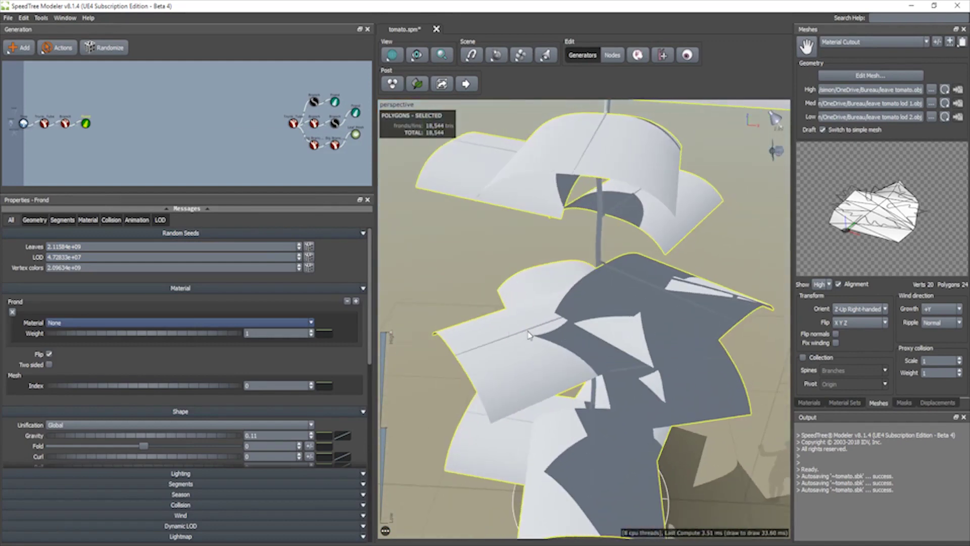
scroll(98, 111, up, 5)
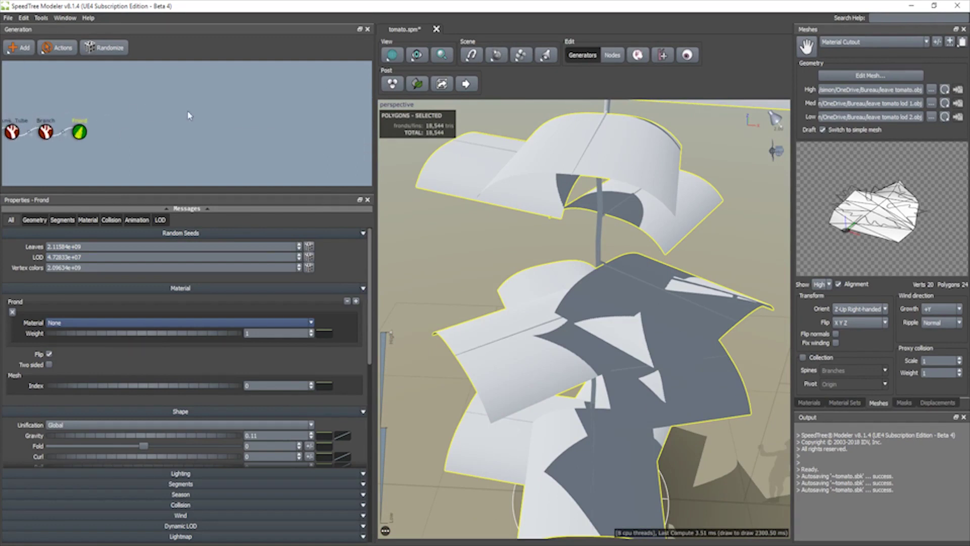
scroll(188, 116, up, 3)
click(211, 107)
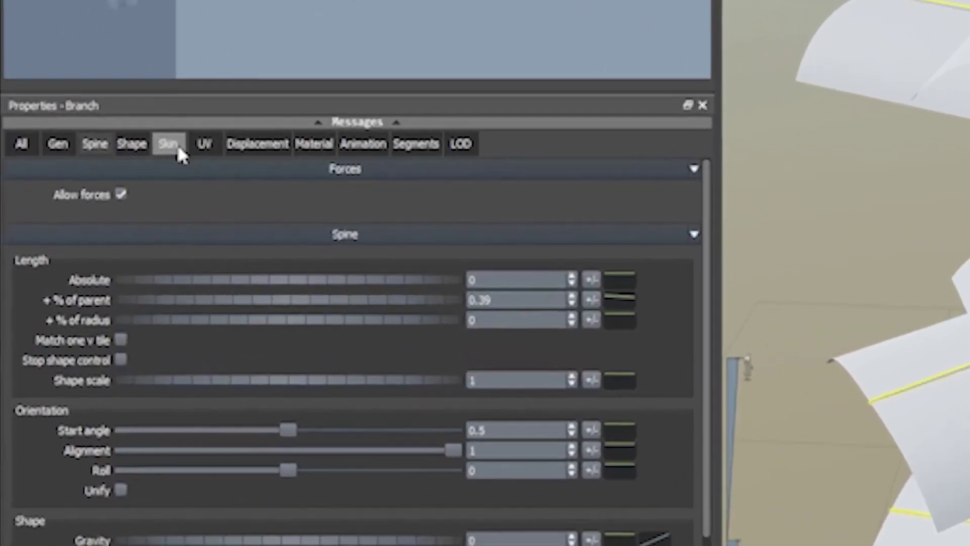
click(179, 148)
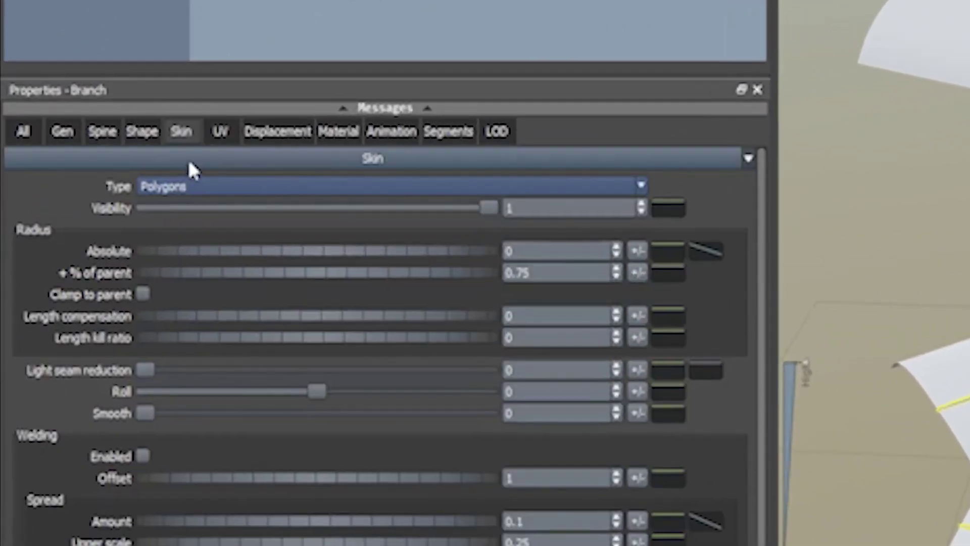
click(171, 197)
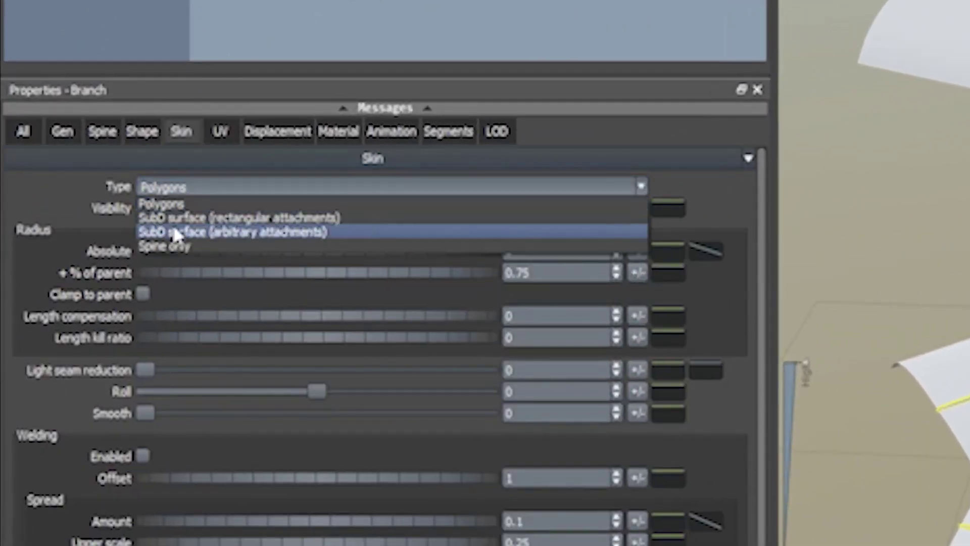
click(170, 247)
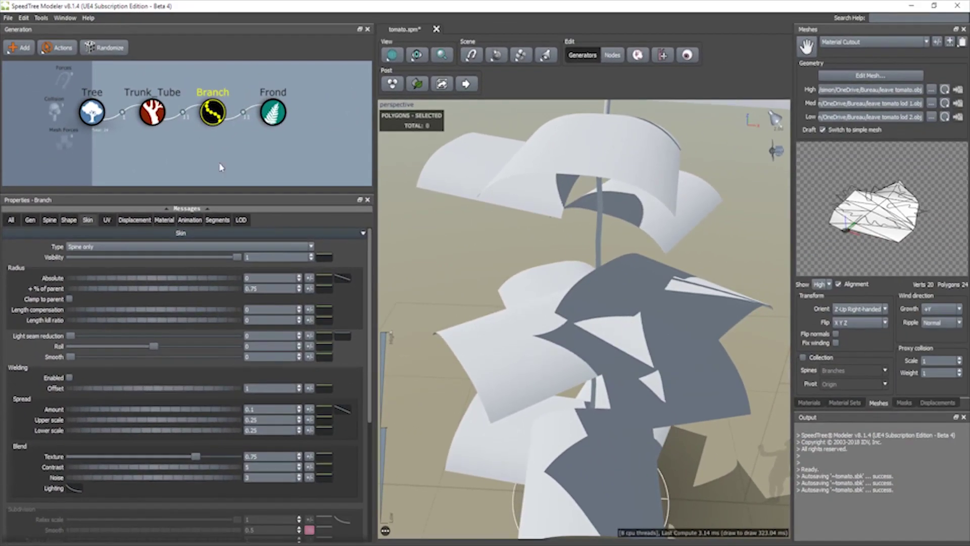
- Bend the branches by setting their spine Gravity to 0.05
click(258, 153)
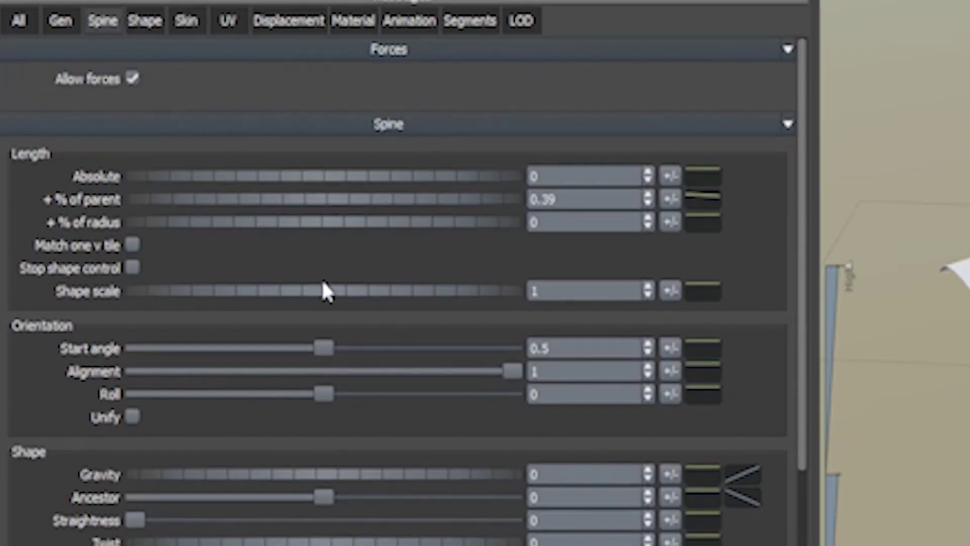
scroll(323, 284, down, 2)
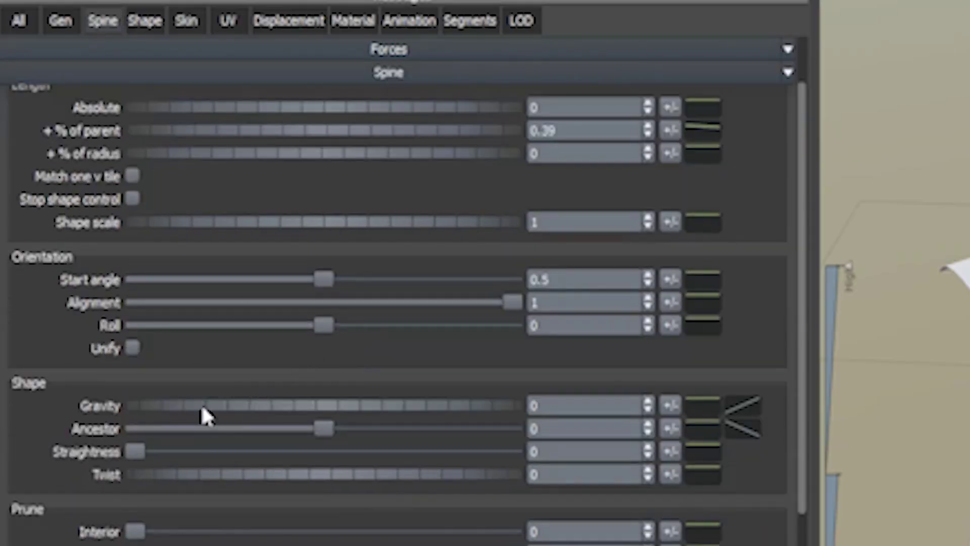
drag(201, 408, 205, 408)
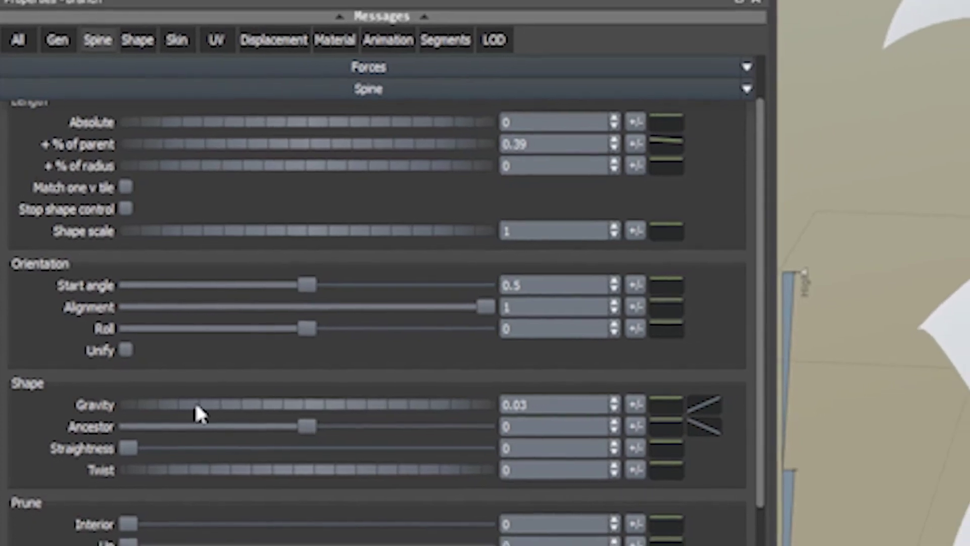
drag(206, 406, 207, 406)
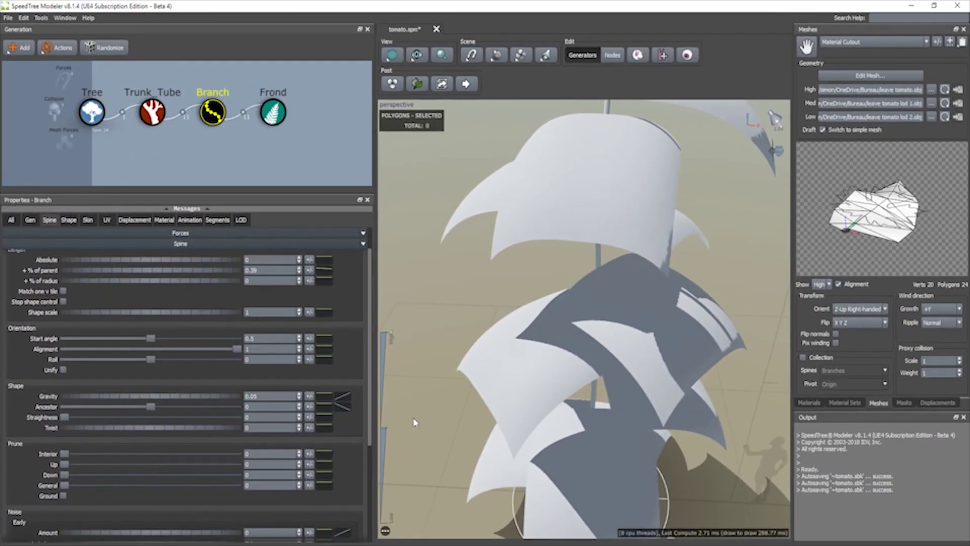
- Reshape the branches' Gravity parent curve, raising its start above the default range and slightly lowering its end
drag(625, 413, 444, 422)
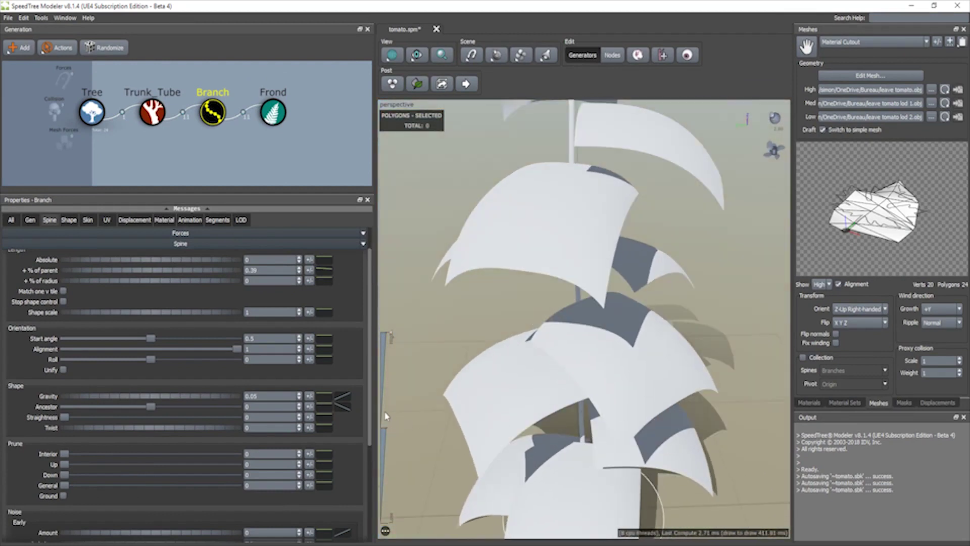
click(323, 396)
drag(514, 390, 824, 147)
drag(681, 174, 707, 154)
scroll(771, 201, down, 5)
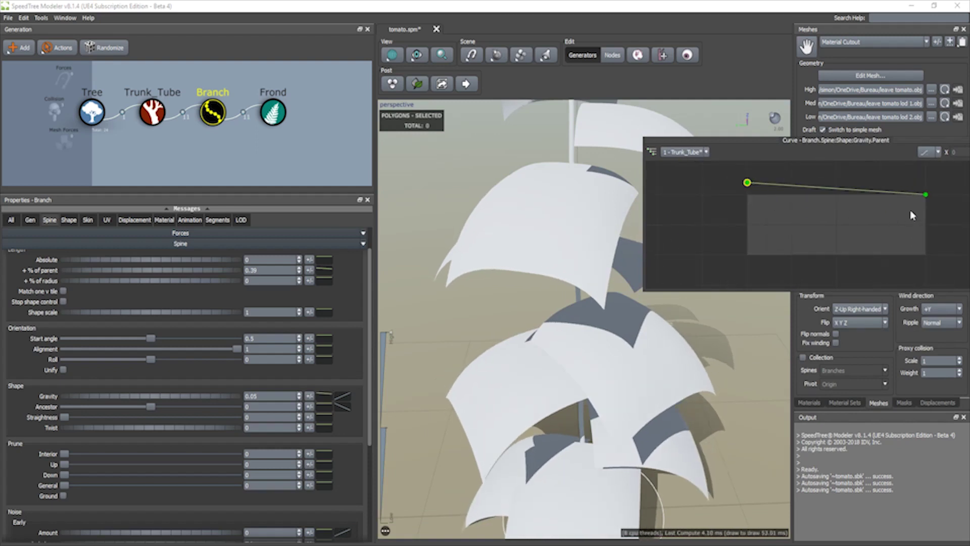
drag(925, 196, 925, 198)
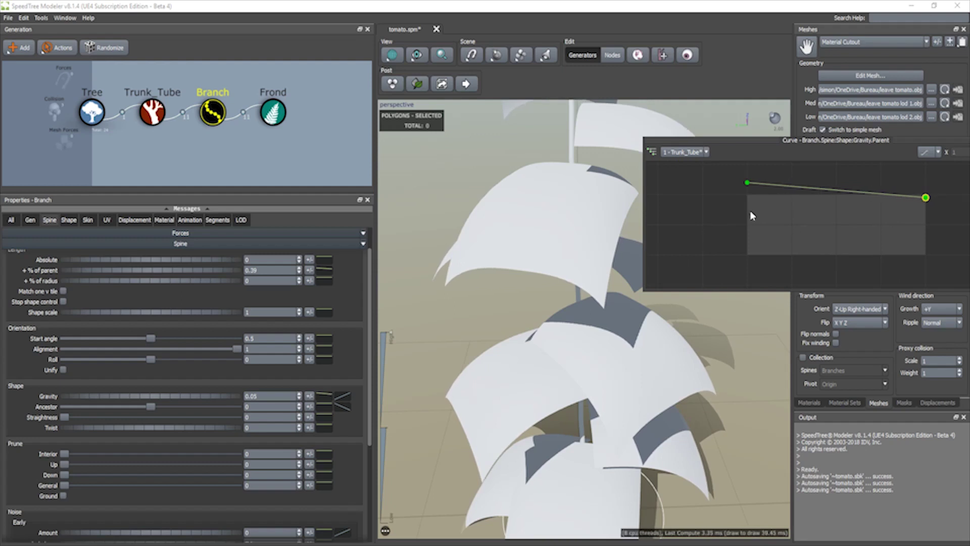
drag(747, 184, 752, 157)
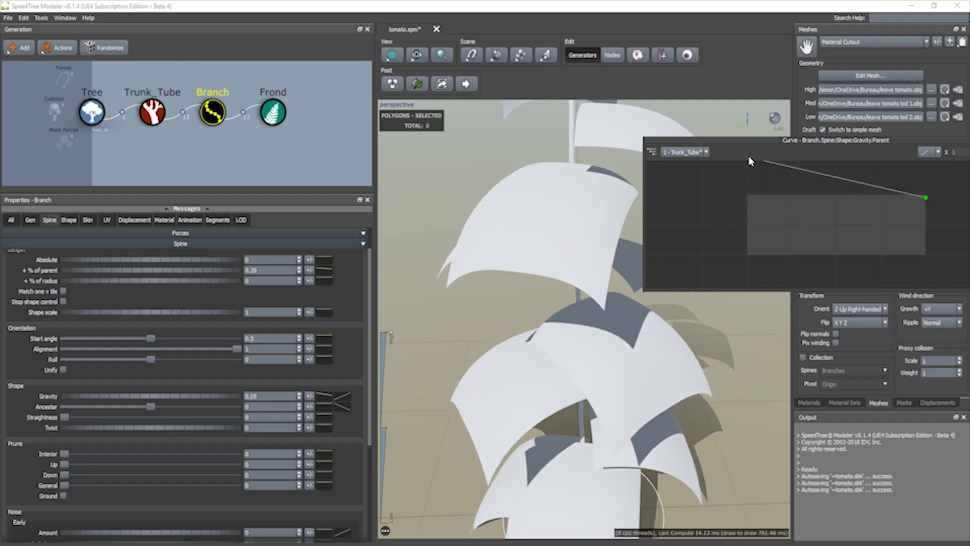
scroll(793, 215, down, 4)
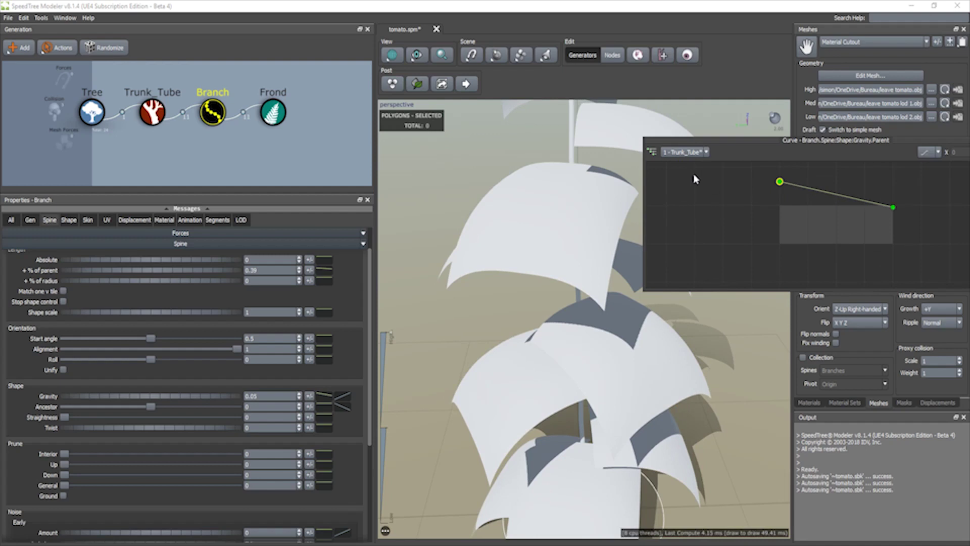
click(466, 160)
- Attach the fronds right at the trunk by setting the Frond generator's Start boundary to 0
scroll(620, 264, down, 5)
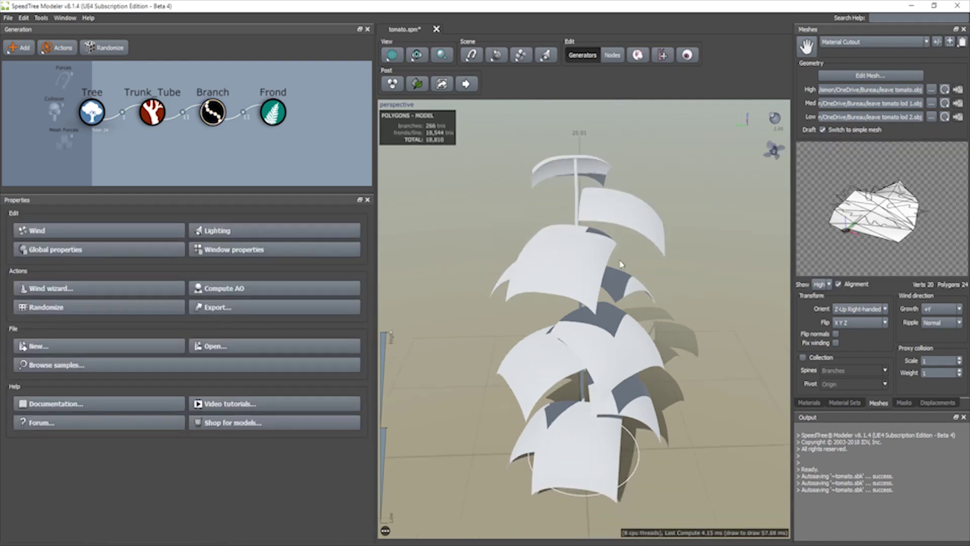
drag(695, 299, 565, 340)
scroll(570, 228, up, 6)
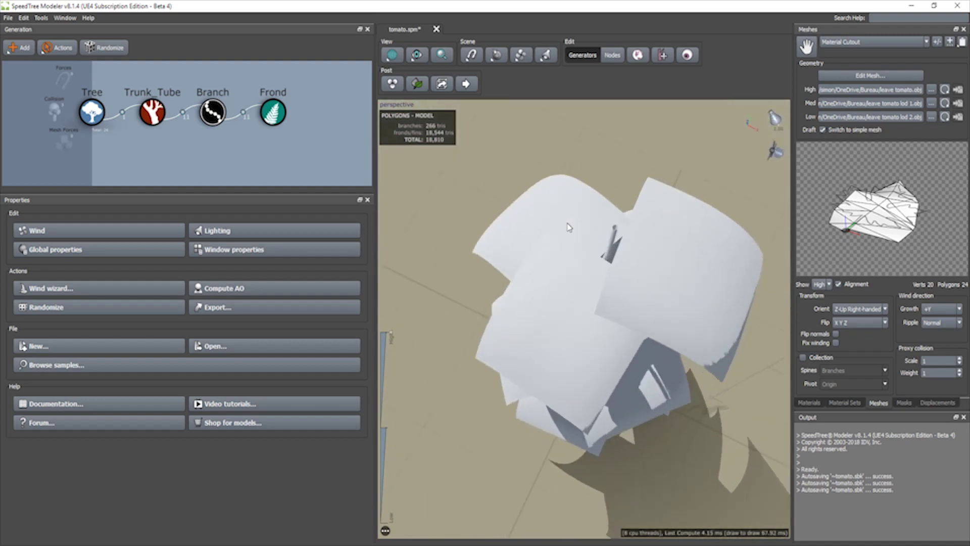
drag(617, 174, 679, 184)
drag(731, 132, 556, 234)
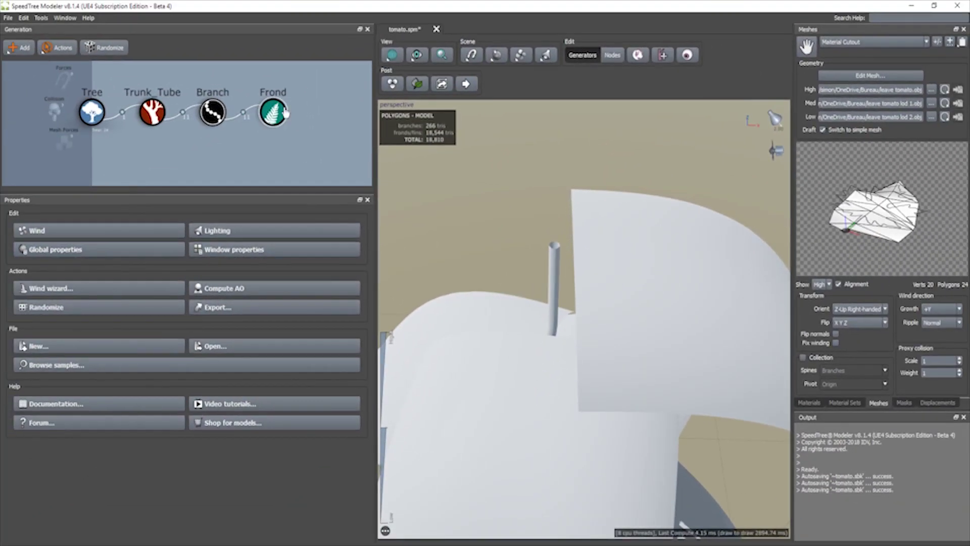
click(284, 113)
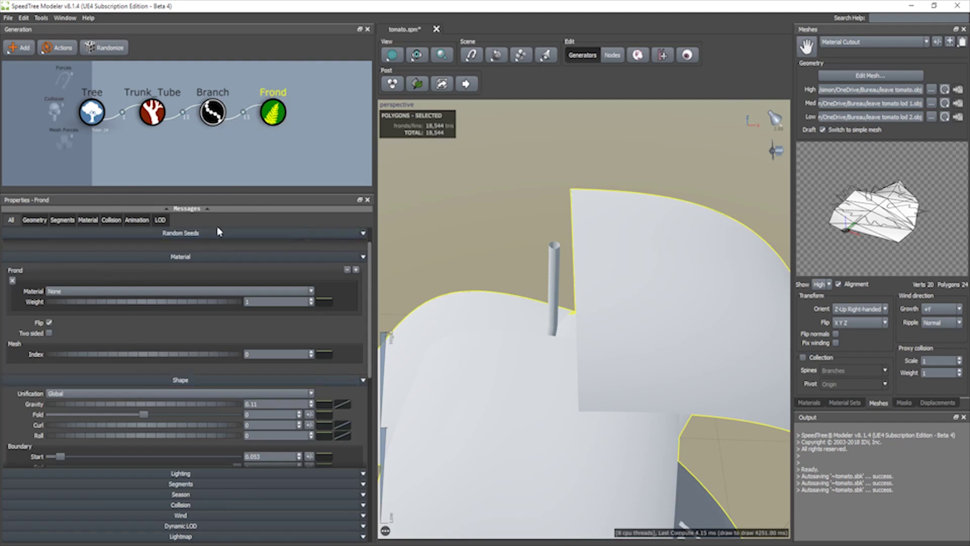
scroll(176, 360, down, 3)
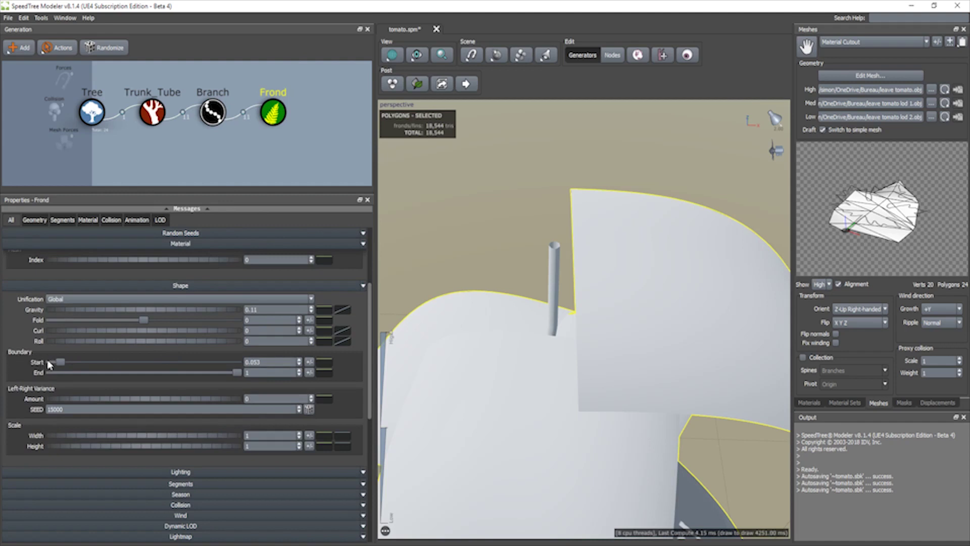
drag(60, 363, 30, 337)
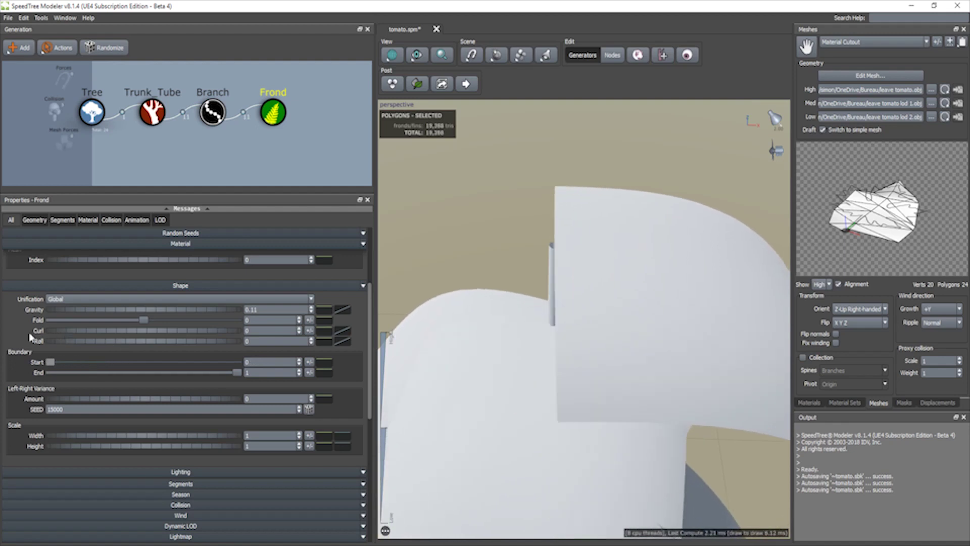
scroll(199, 337, up, 2)
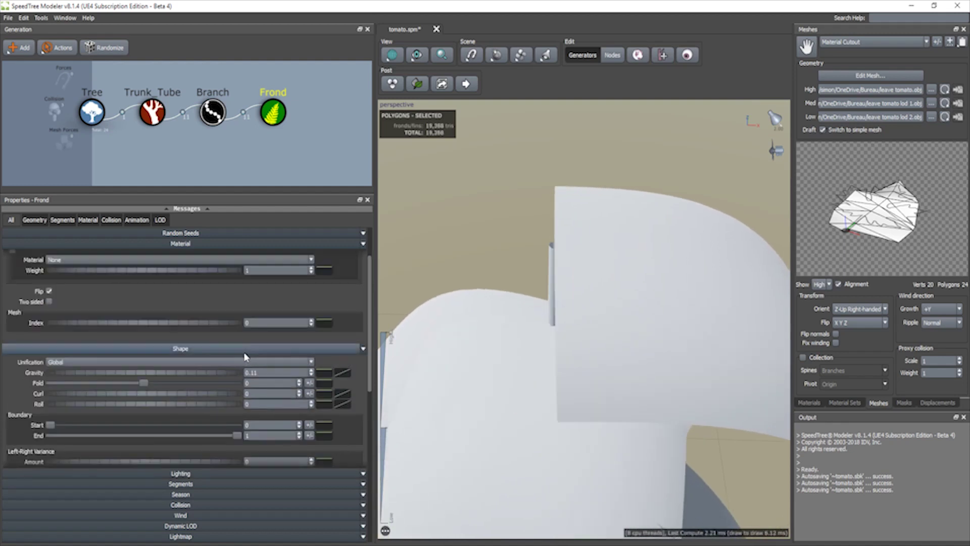
scroll(245, 358, down, 2)
scroll(505, 298, up, 3)
scroll(523, 290, down, 3)
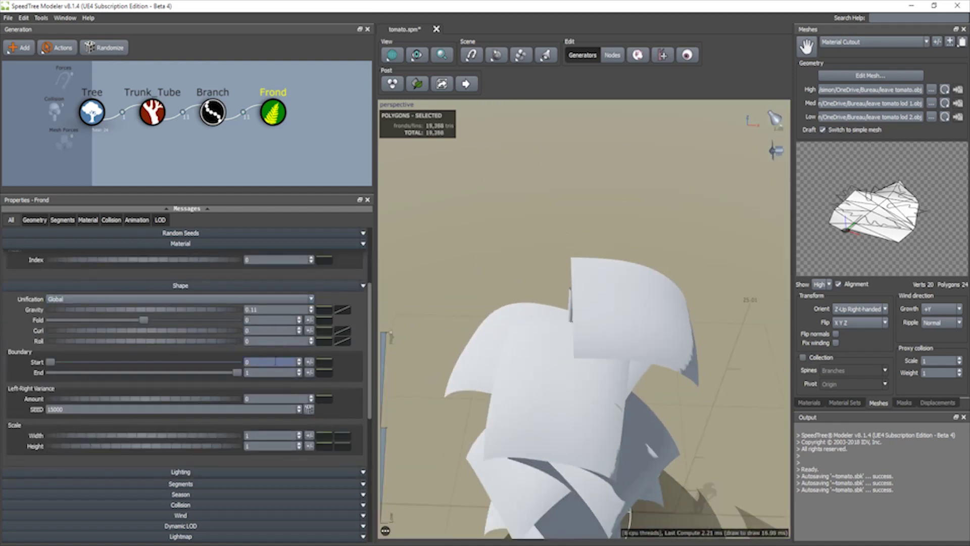
drag(237, 376, 243, 352)
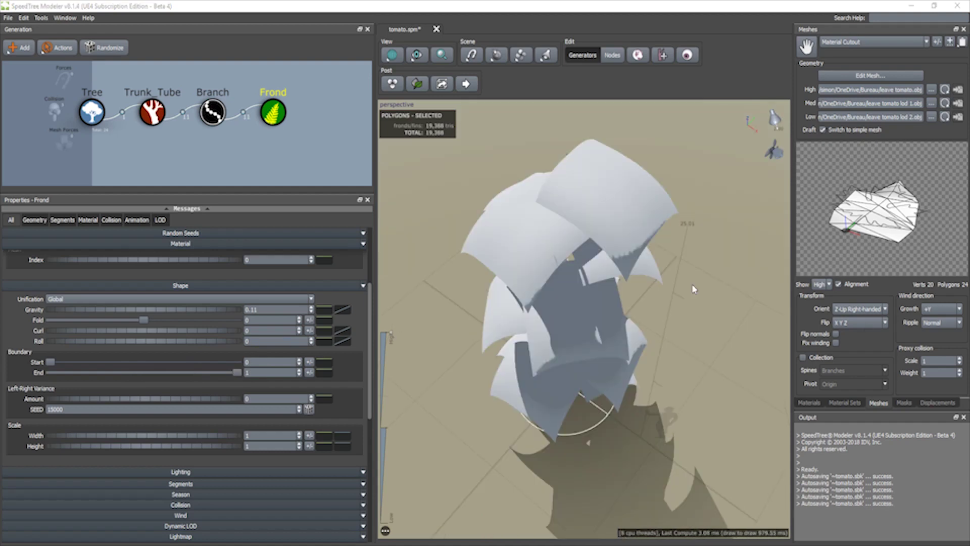
middle_drag(632, 309, 588, 231)
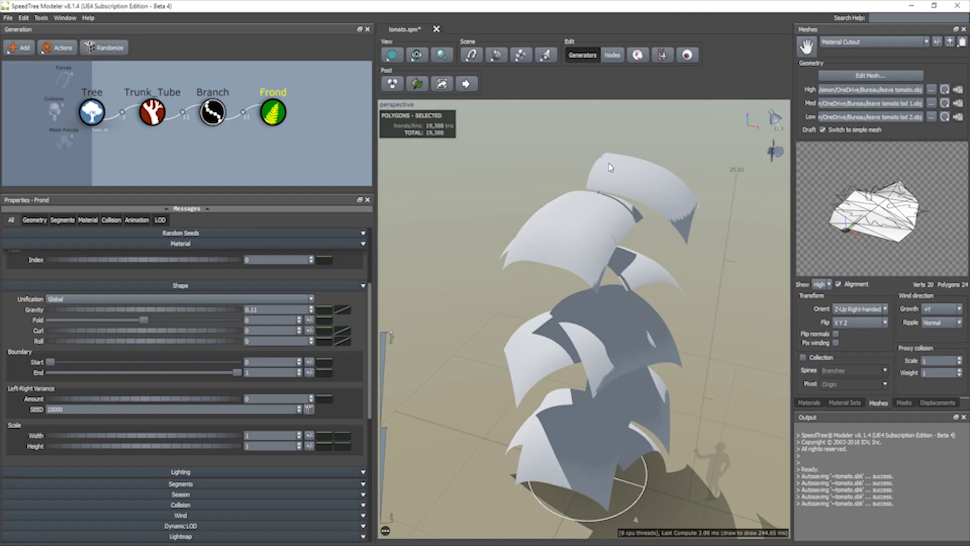
- Add a new mesh asset named "leave tomato" and make it the current mesh
click(932, 43)
click(383, 200)
click(438, 213)
click(387, 230)
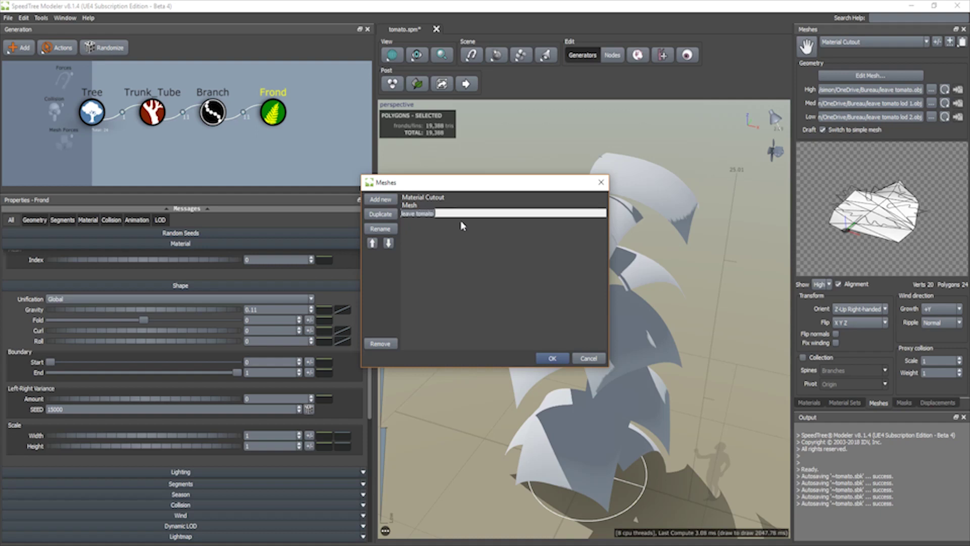
click(553, 359)
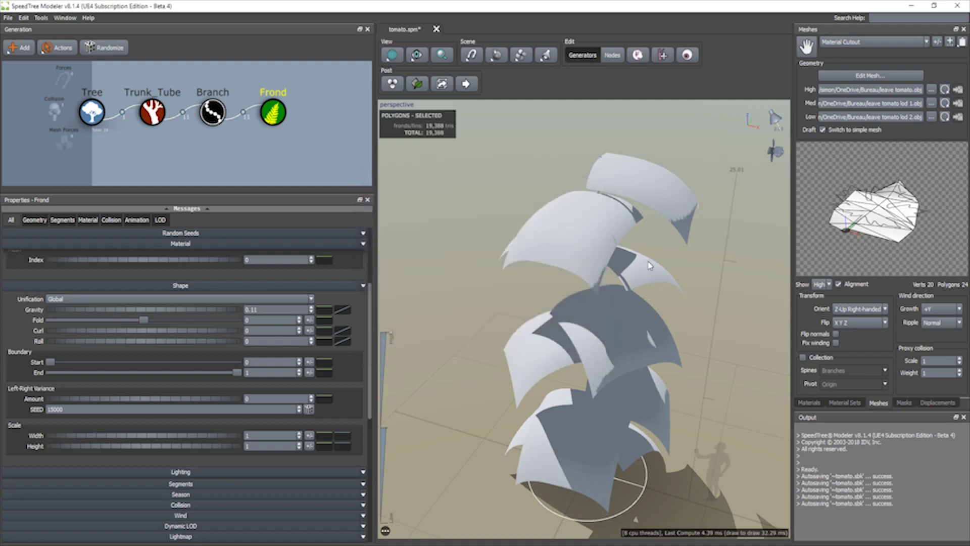
click(873, 41)
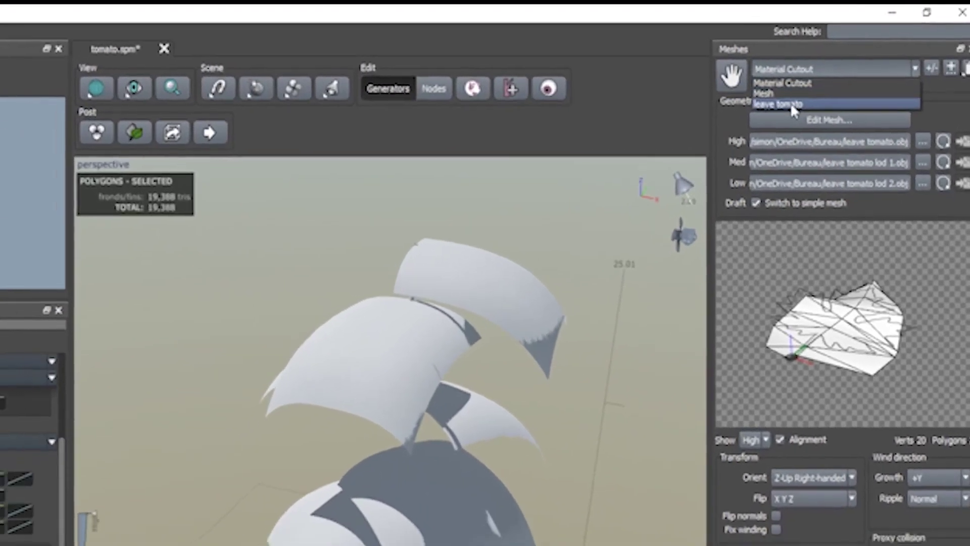
click(790, 103)
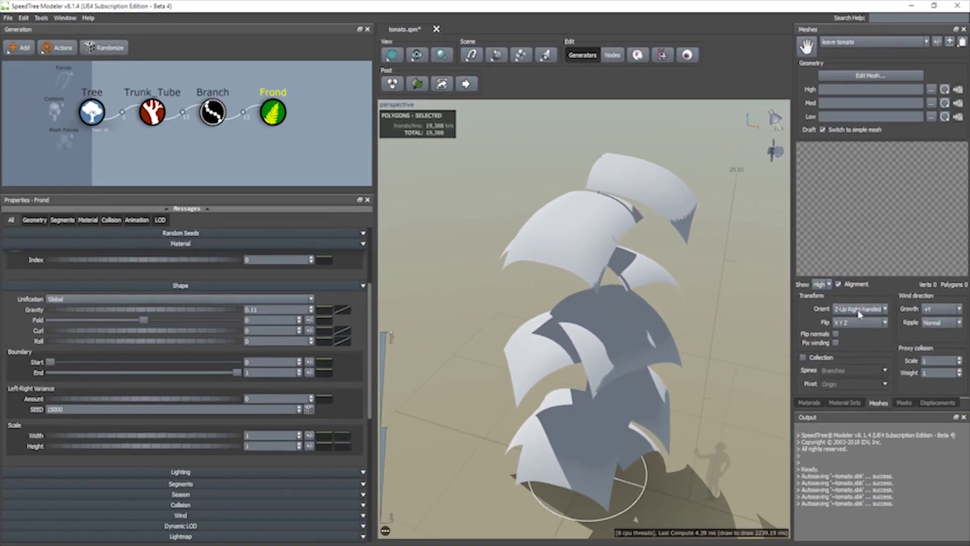
- Create a new material named "leave tomato" in the material list
click(810, 403)
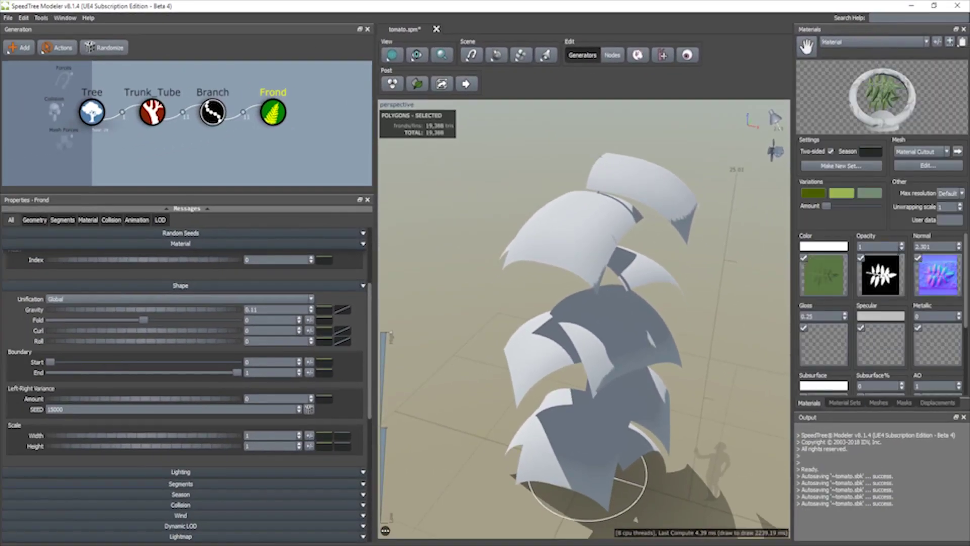
click(849, 41)
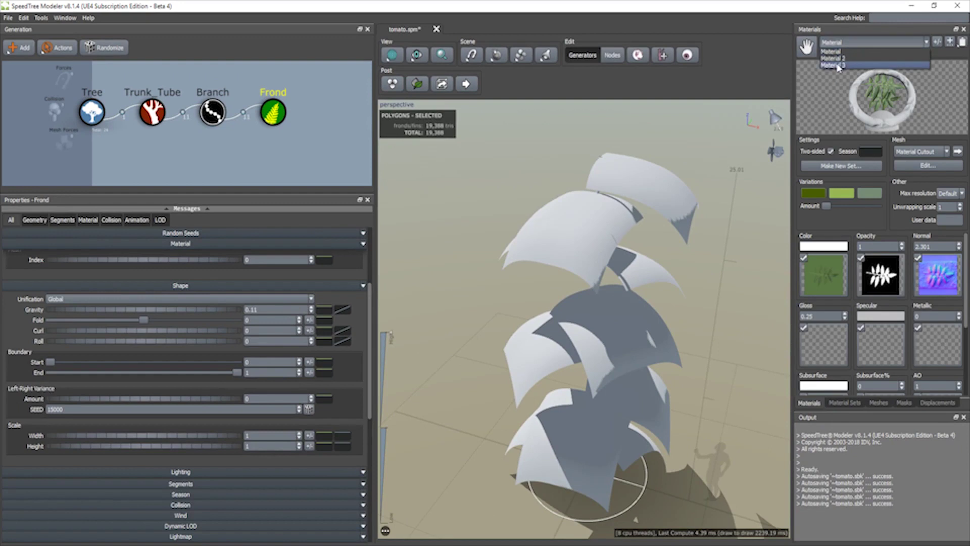
click(839, 70)
click(859, 43)
click(860, 43)
click(938, 43)
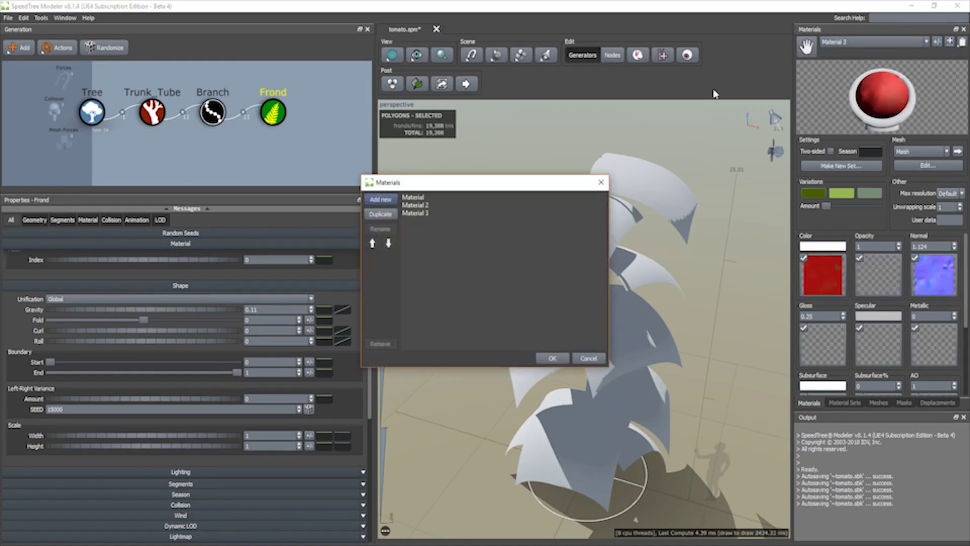
click(386, 199)
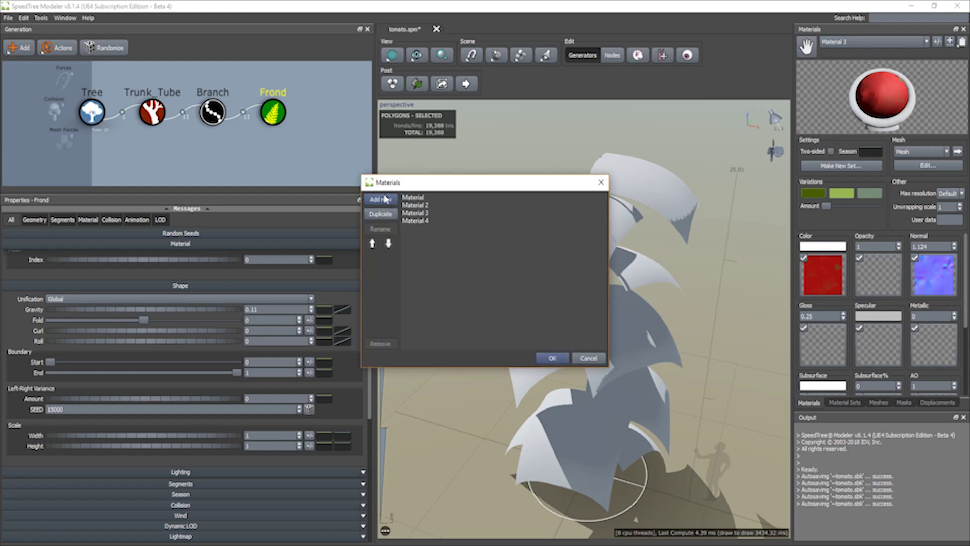
double_click(448, 220)
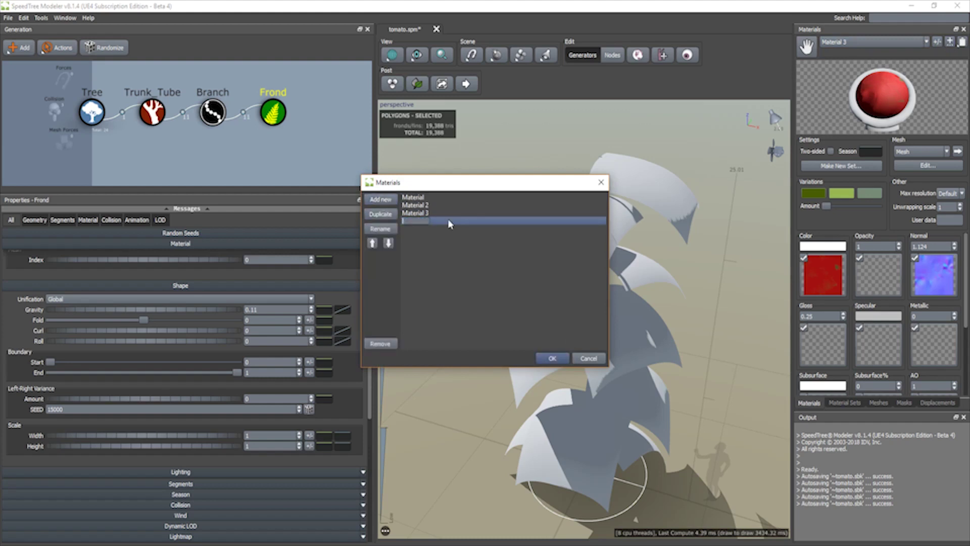
text(leave tomato)
click(550, 359)
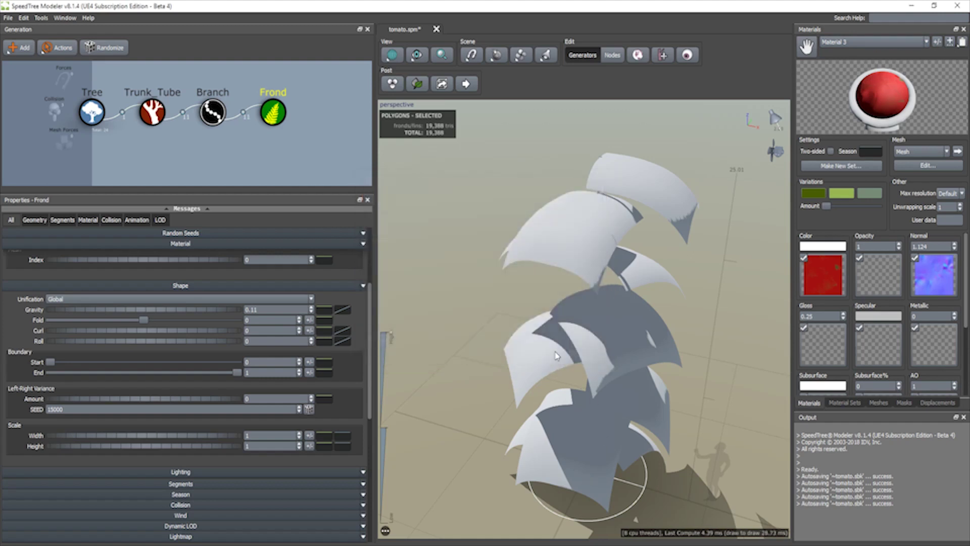
- Select the "leave tomato" material and assign the "leave tomato" mesh to it
click(861, 44)
click(833, 75)
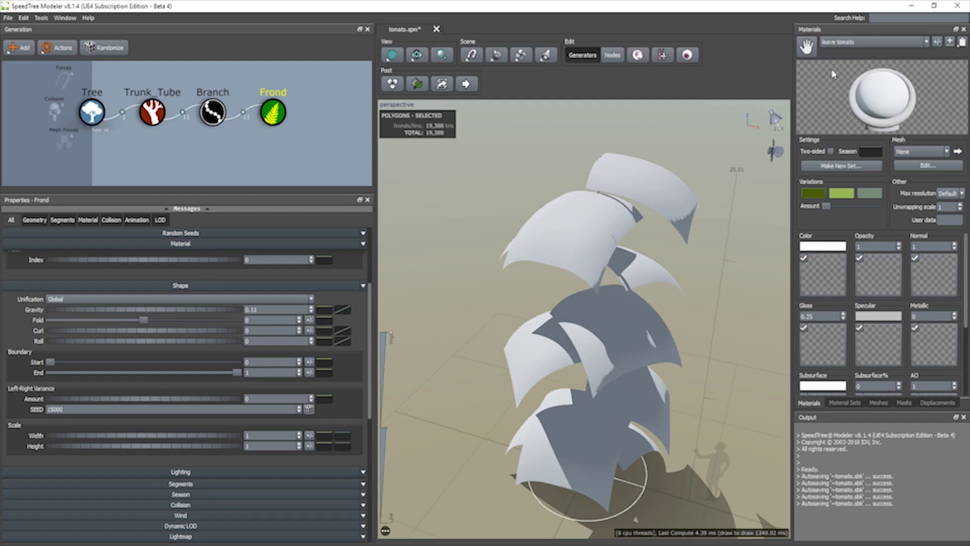
click(917, 151)
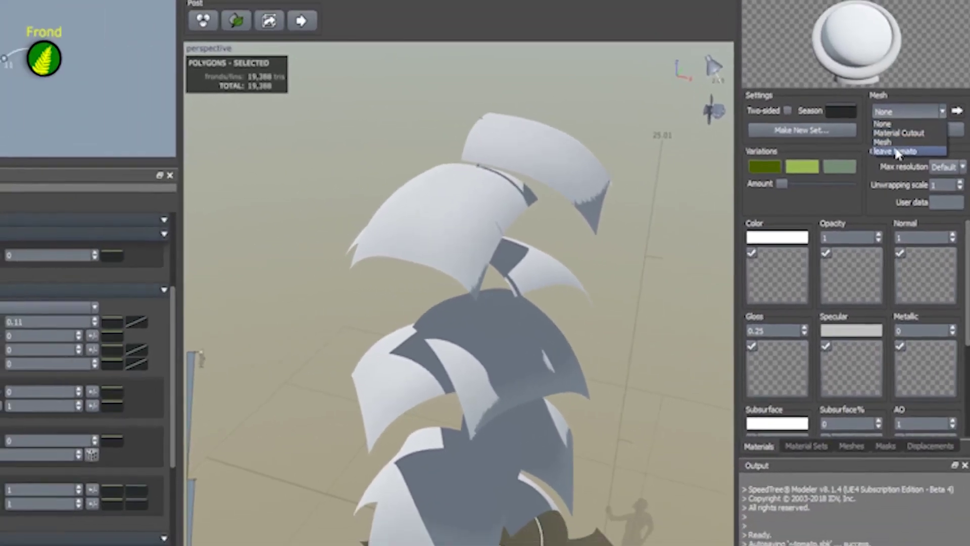
click(883, 122)
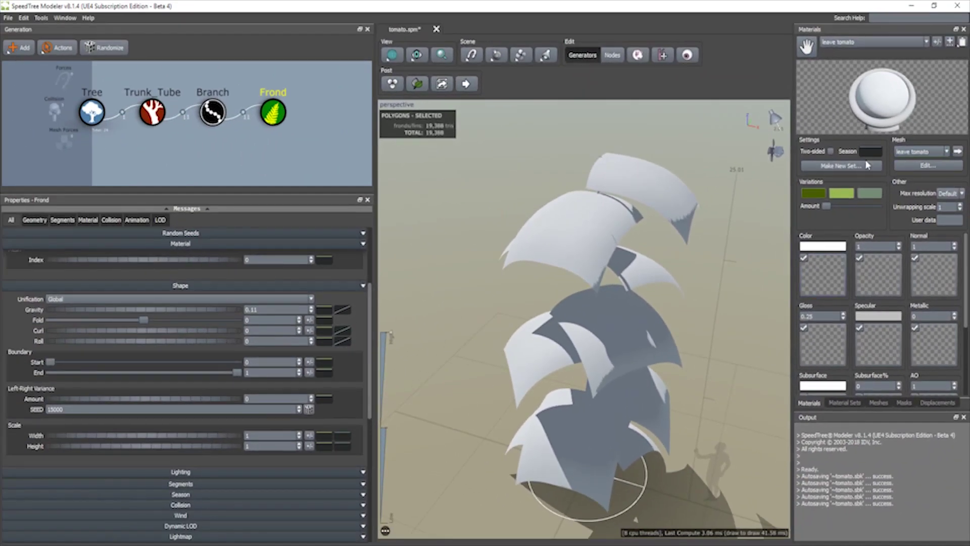
- Load "feuille tomato color.tga" as the Color map of the "leave tomato" material
click(880, 247)
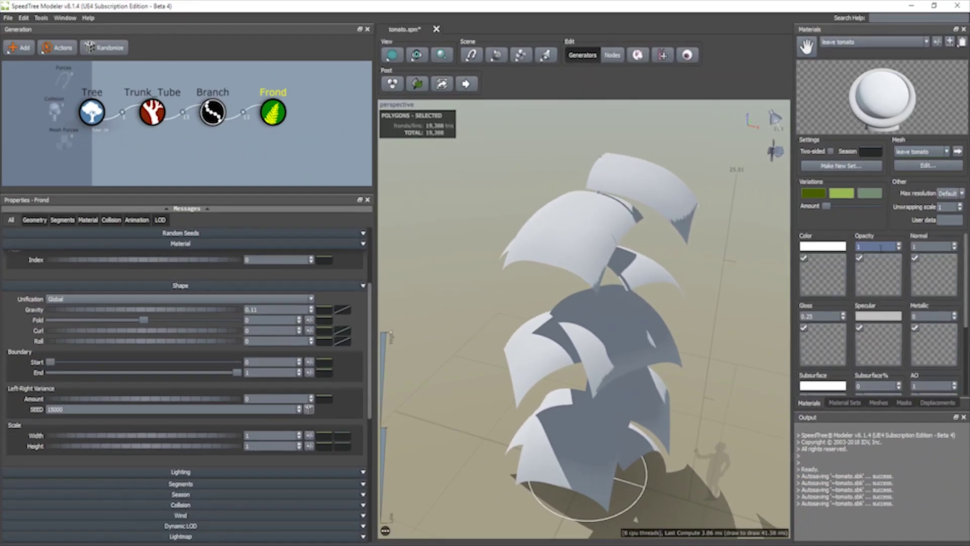
double_click(828, 281)
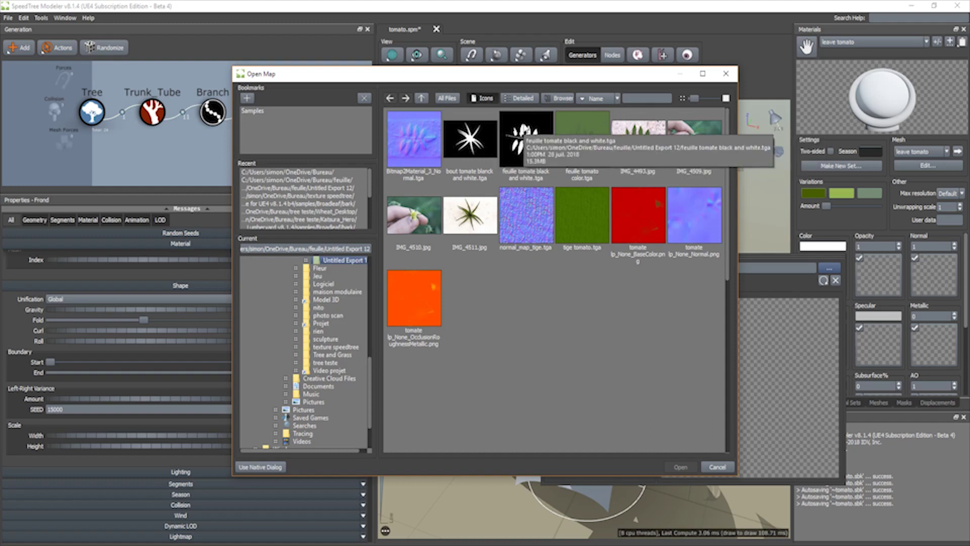
click(594, 147)
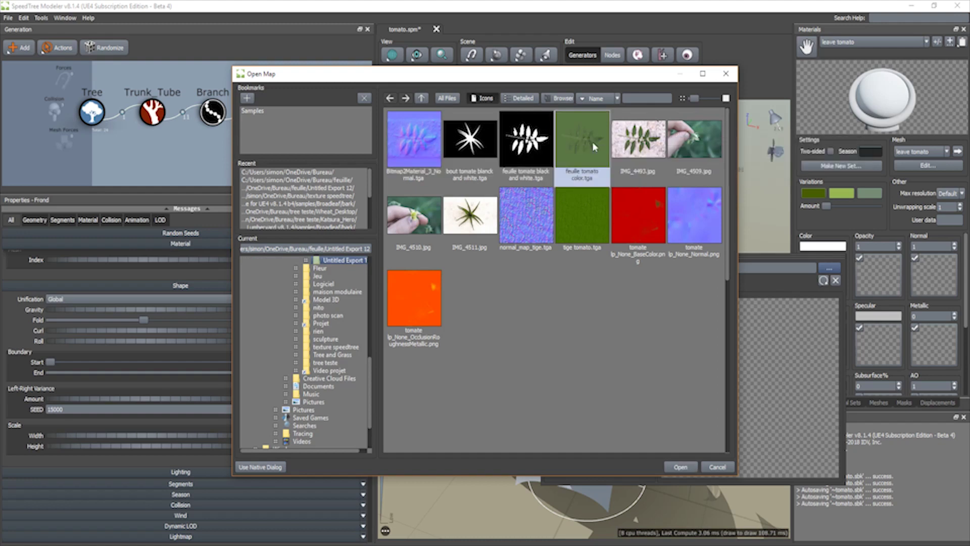
click(672, 462)
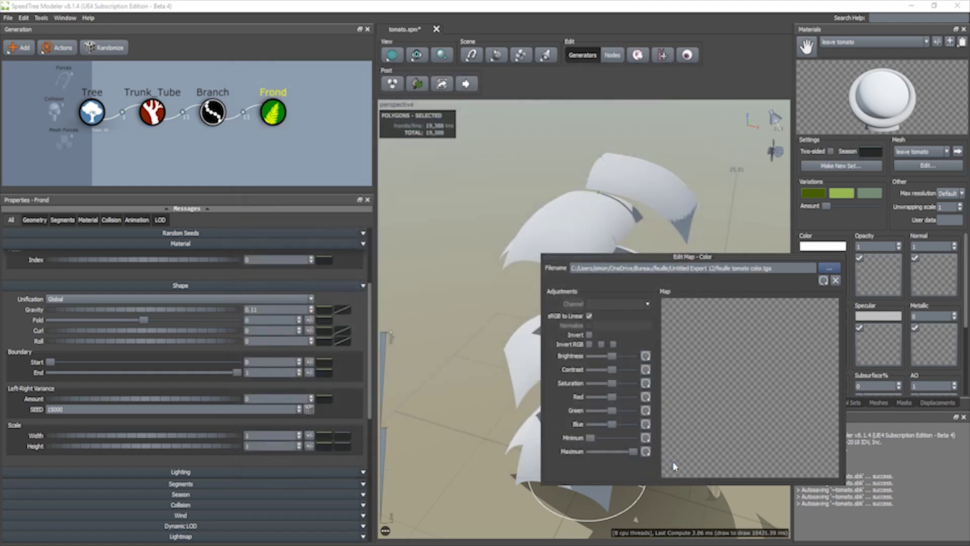
click(870, 109)
drag(899, 92, 888, 104)
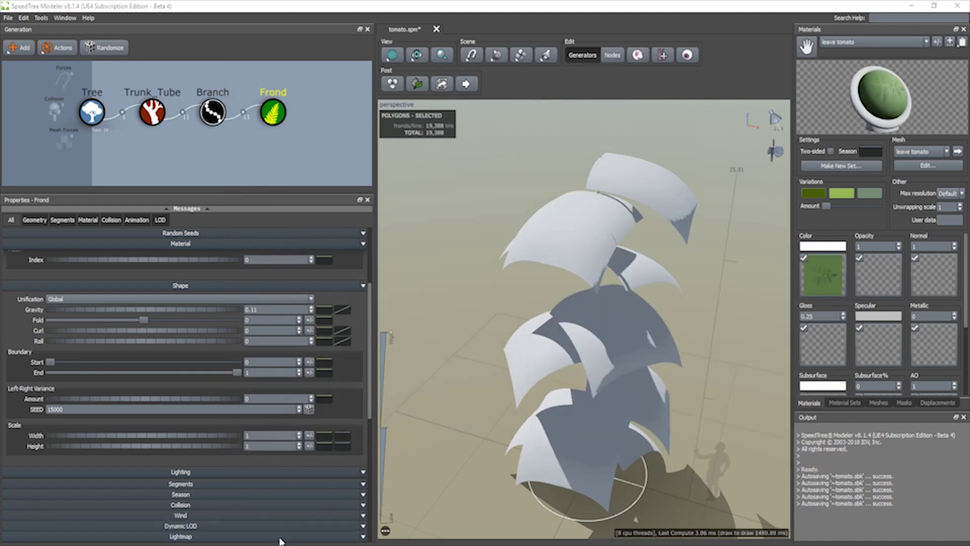
- Assign "feuille tomate black and white" from the Untitled Export 12 folder in File Explorer as the material's Opacity map
drag(969, 64, 451, 52)
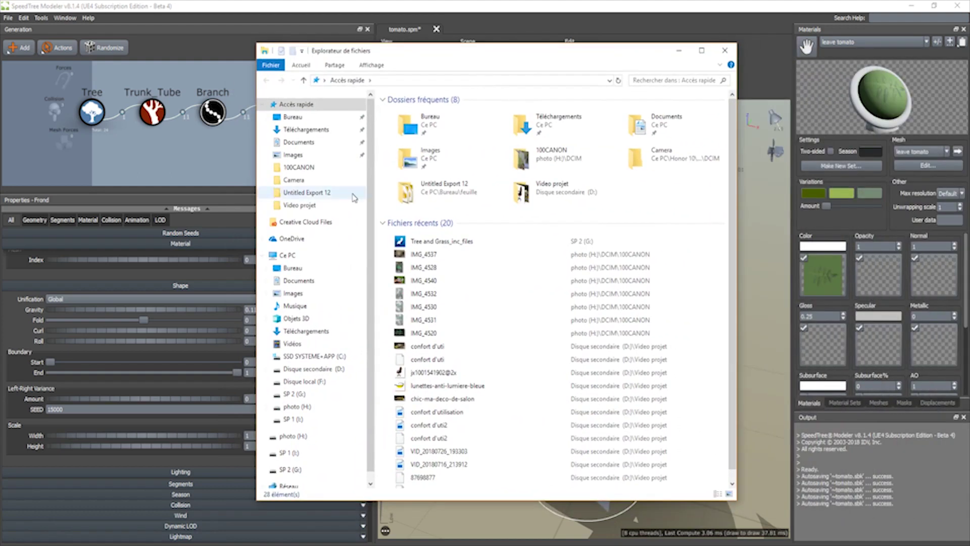
click(306, 192)
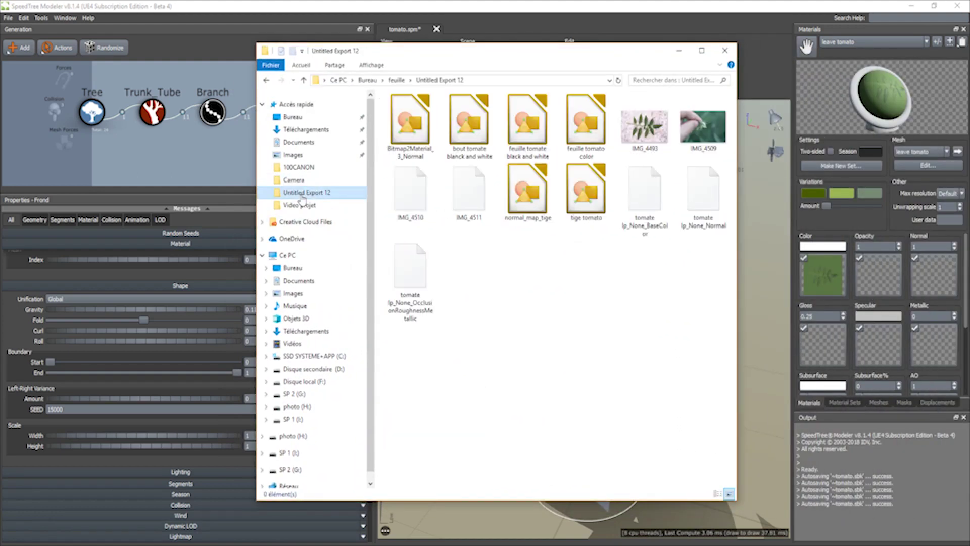
click(630, 292)
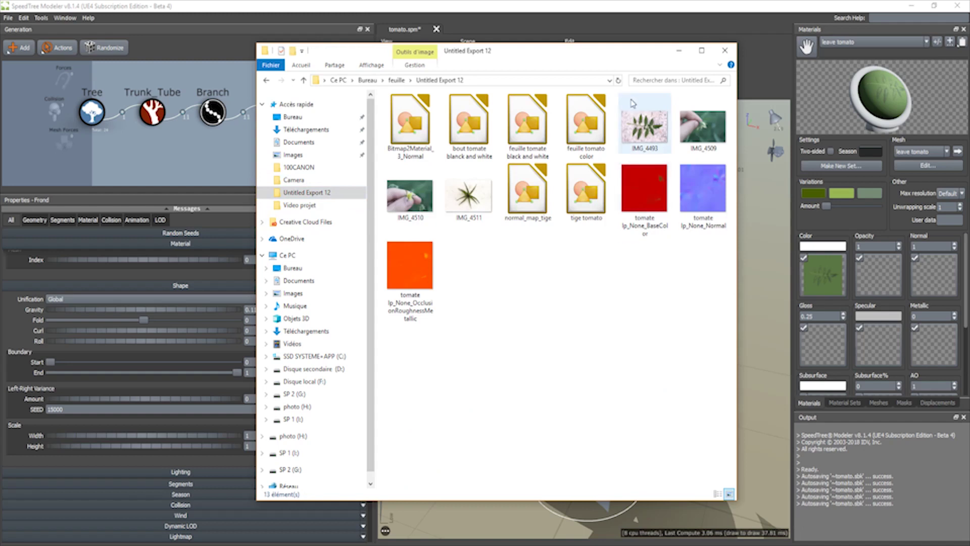
drag(598, 55, 537, 53)
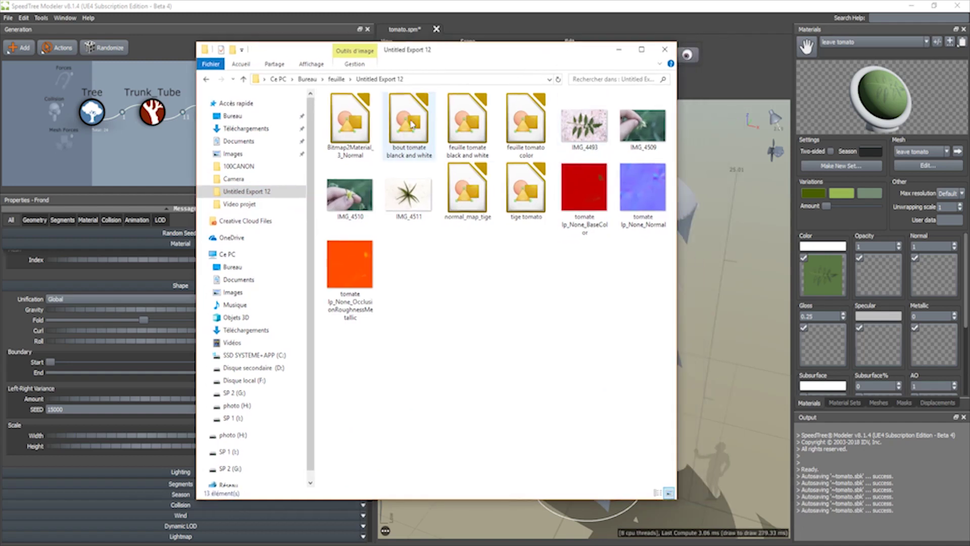
drag(469, 138, 882, 275)
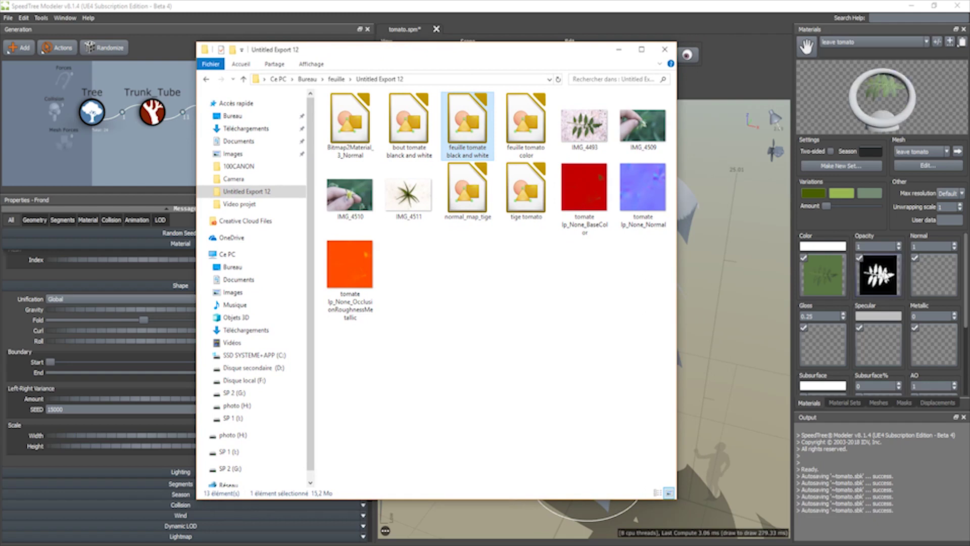
drag(910, 90, 884, 104)
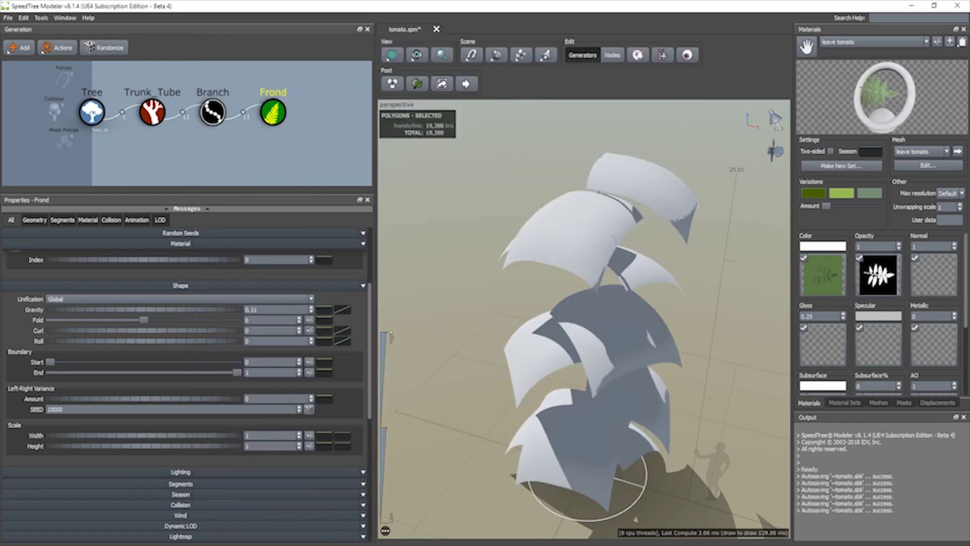
- Assign "Bitmap2Material_3_Normal" from the File Explorer folder as the "leave tomato" material's Normal map
key(alt+Tab)
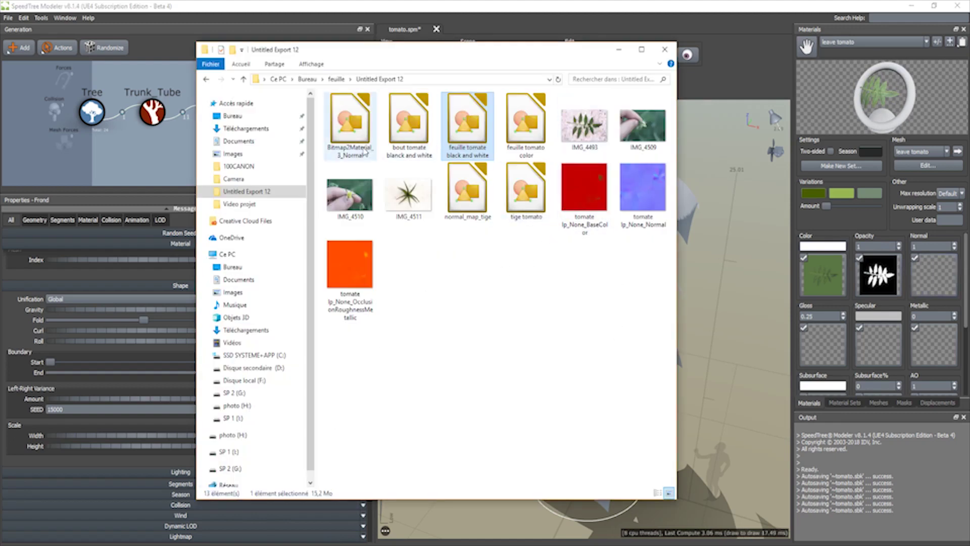
drag(345, 135, 890, 253)
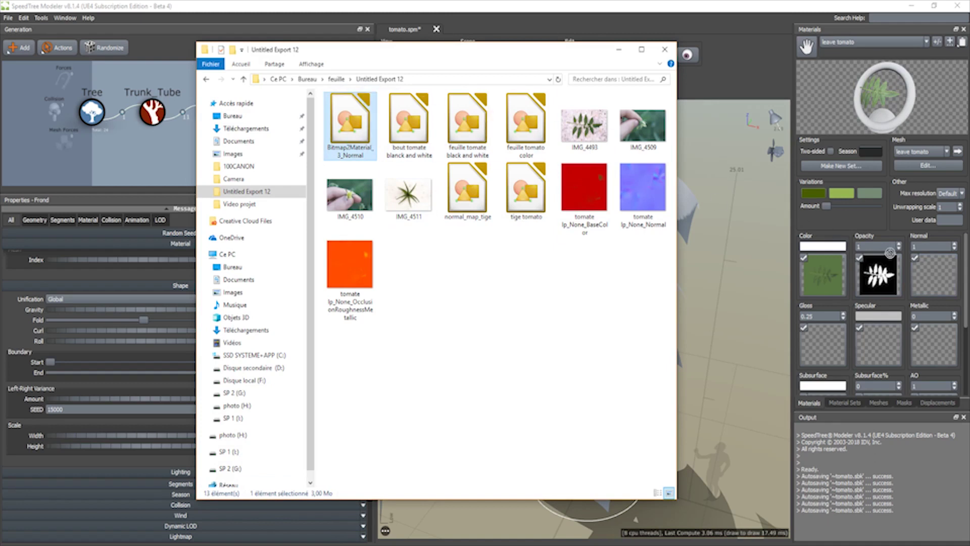
drag(943, 275, 944, 276)
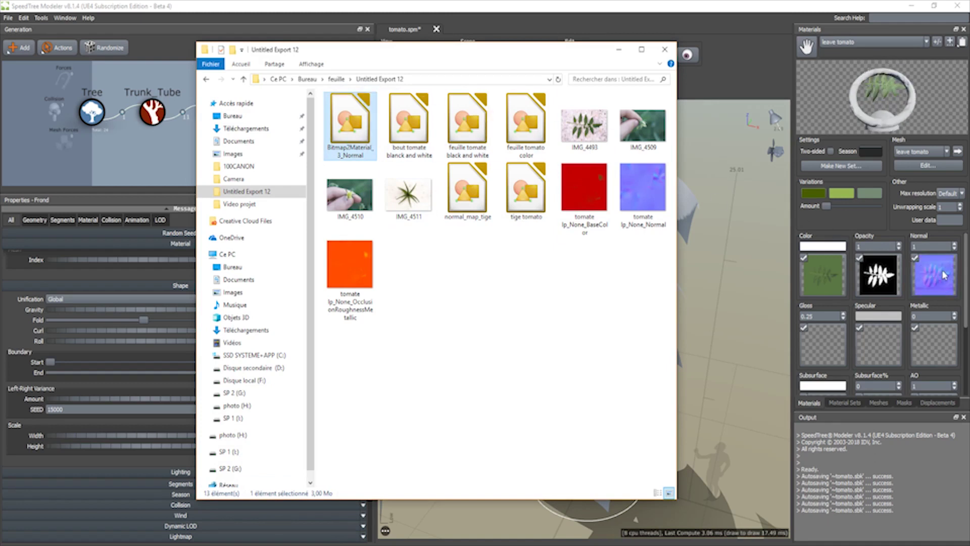
click(887, 92)
drag(886, 92, 899, 110)
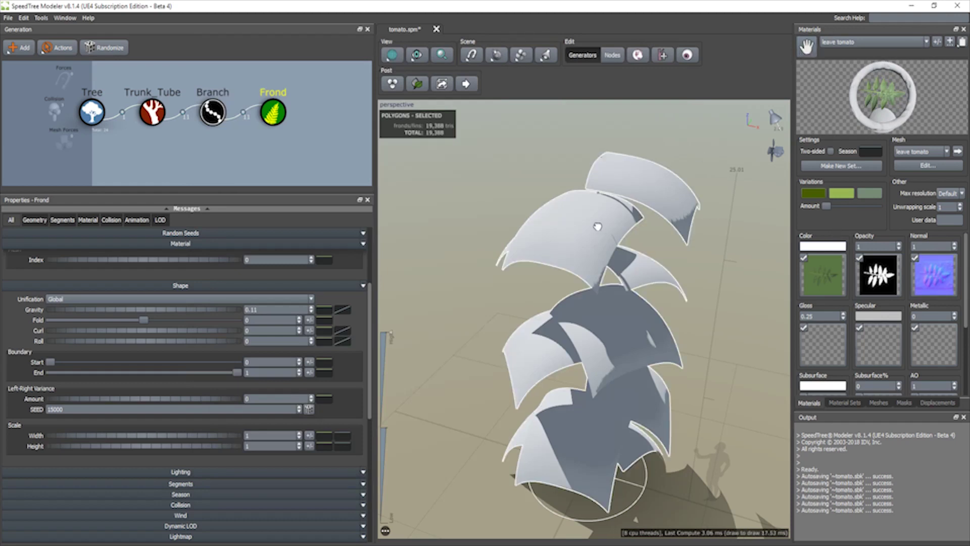
drag(591, 233, 587, 230)
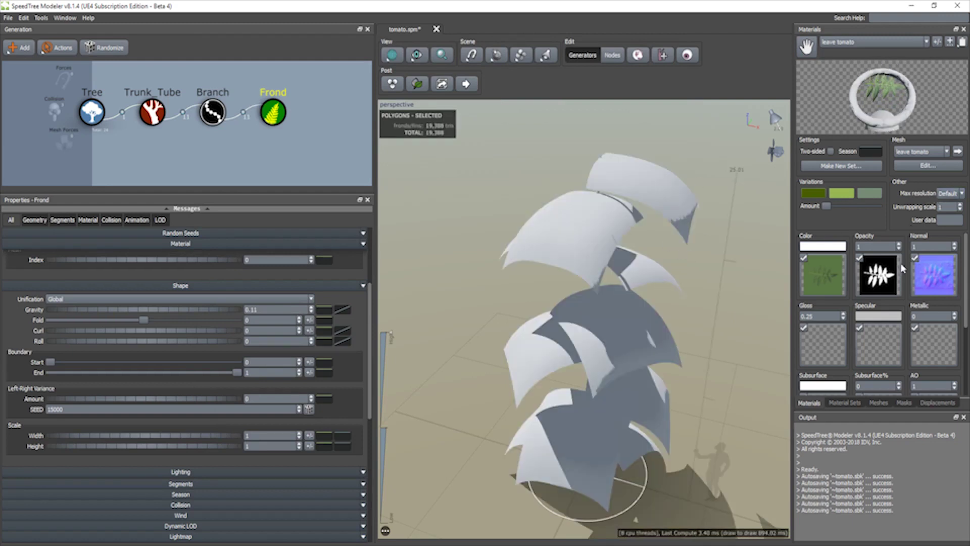
- Switch to Blender and examine the topology of the three tomato leaf meshes in wireframe
click(879, 402)
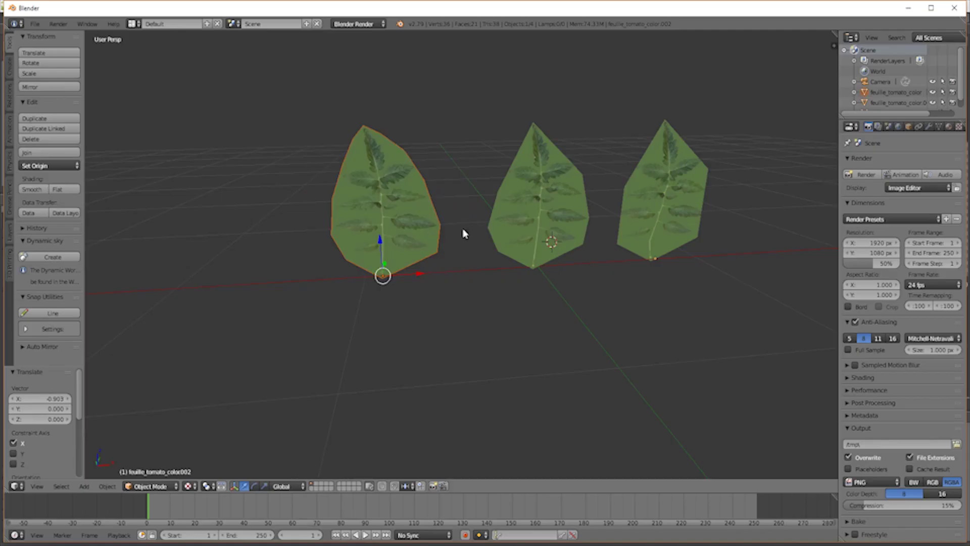
key(z)
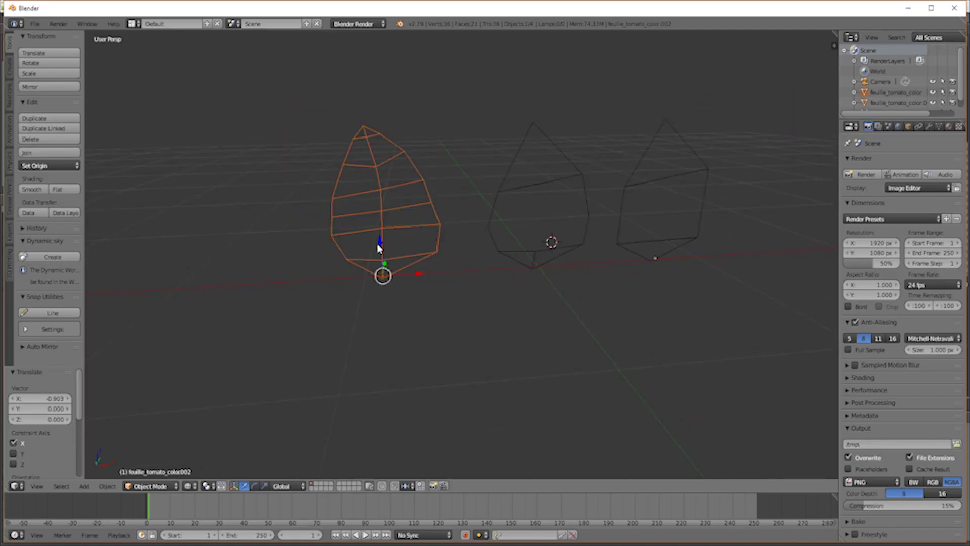
middle_drag(343, 191, 556, 253)
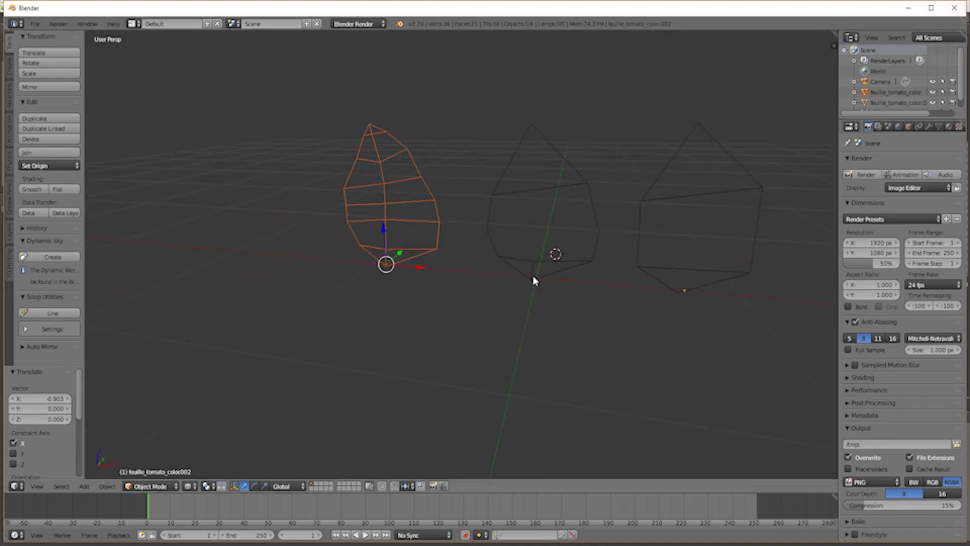
click(913, 14)
- Return to SpeedTree and load "leave tomato.obj" as the High geometry of the "leave tomato" mesh
drag(597, 202, 635, 202)
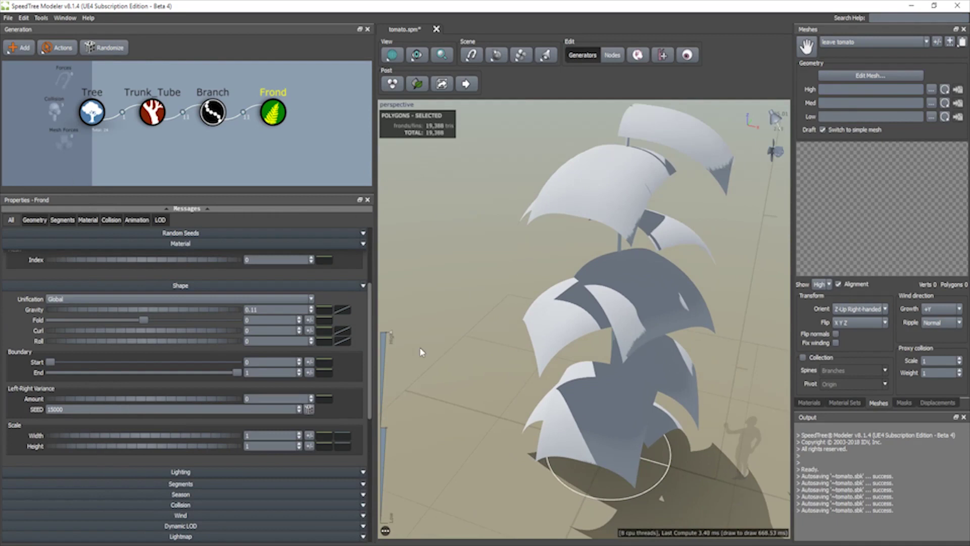
click(932, 92)
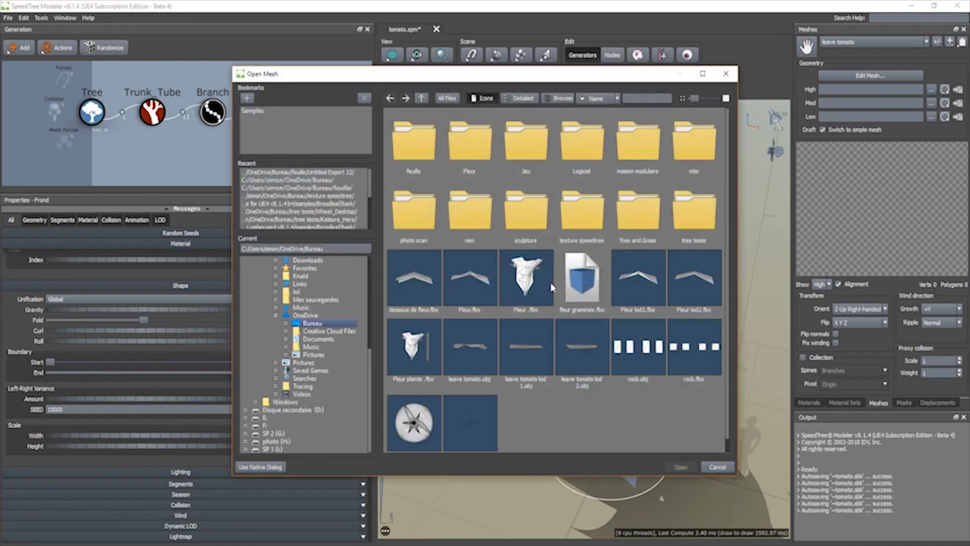
scroll(550, 275, down, 1)
click(484, 345)
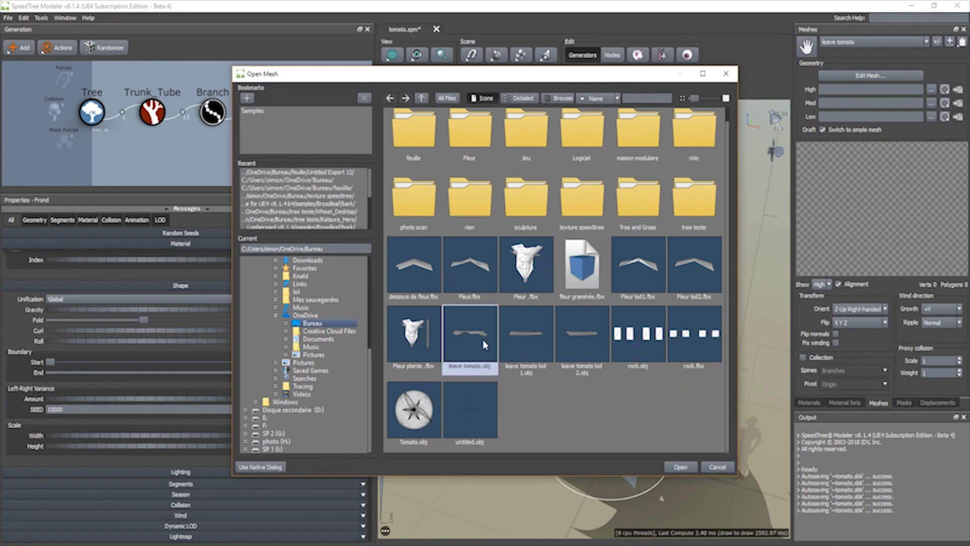
click(680, 468)
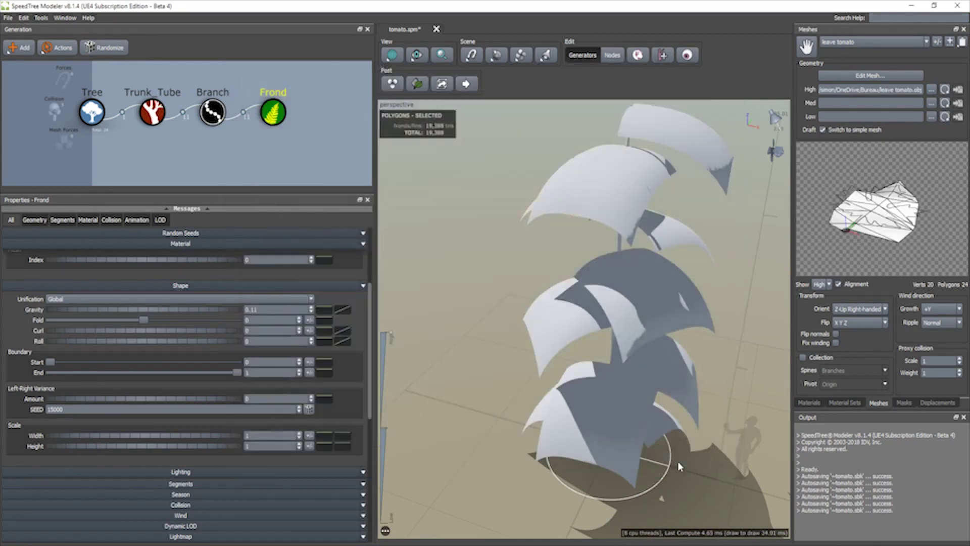
- Load "leave tomato lod 1.obj" as the mesh's Med geometry and "leave tomato lod 2.obj" as its Low geometry
click(931, 104)
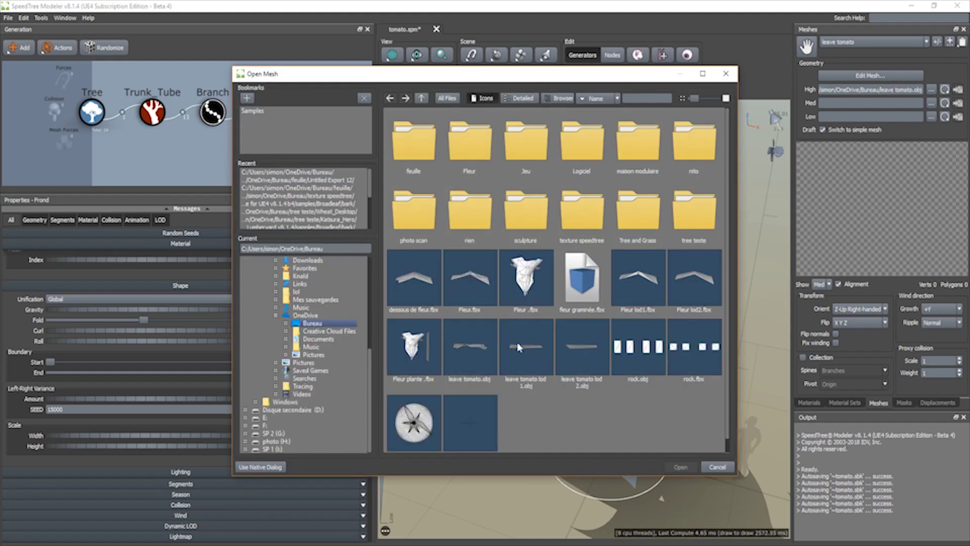
click(519, 347)
click(682, 464)
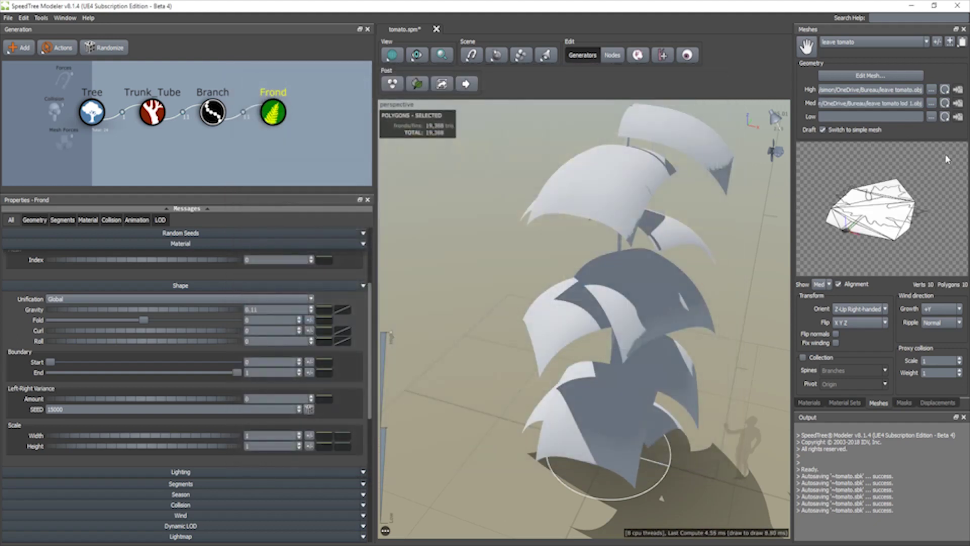
click(931, 117)
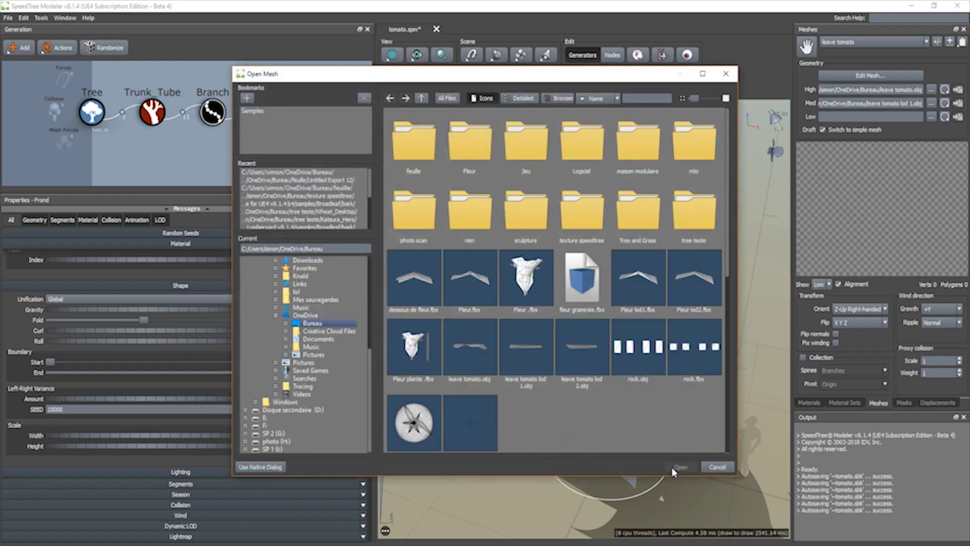
click(583, 365)
click(680, 467)
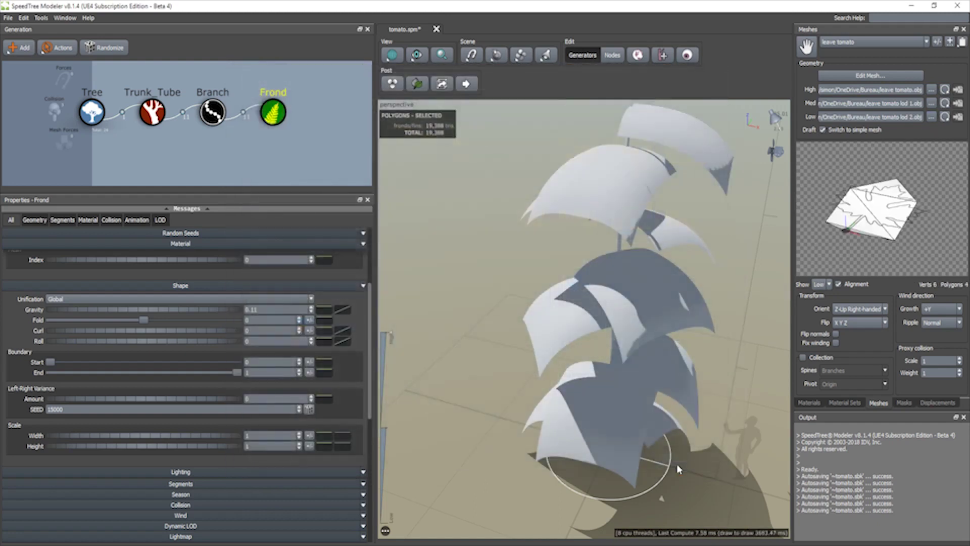
- Make the "leave tomato" material two-sided and compare its preview with and without the option
middle_drag(601, 304, 625, 255)
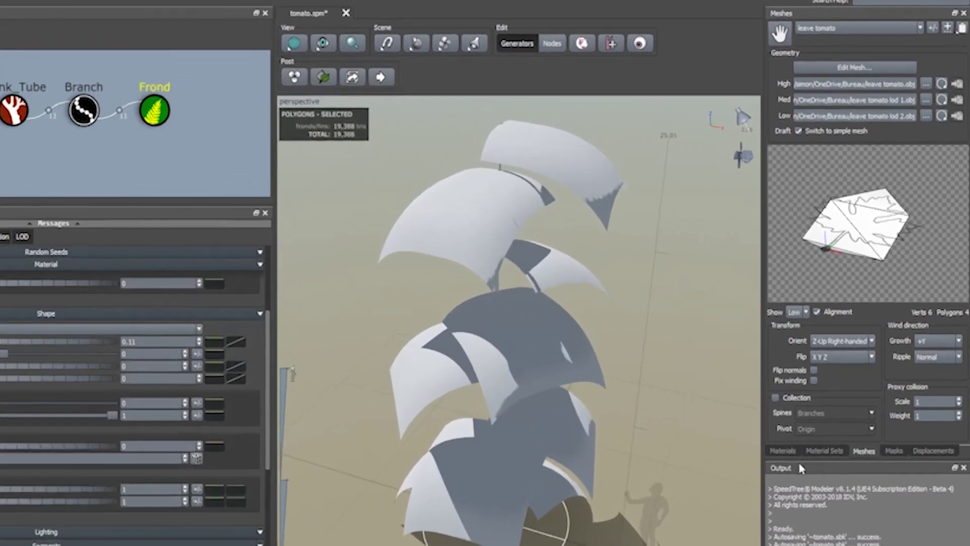
click(810, 404)
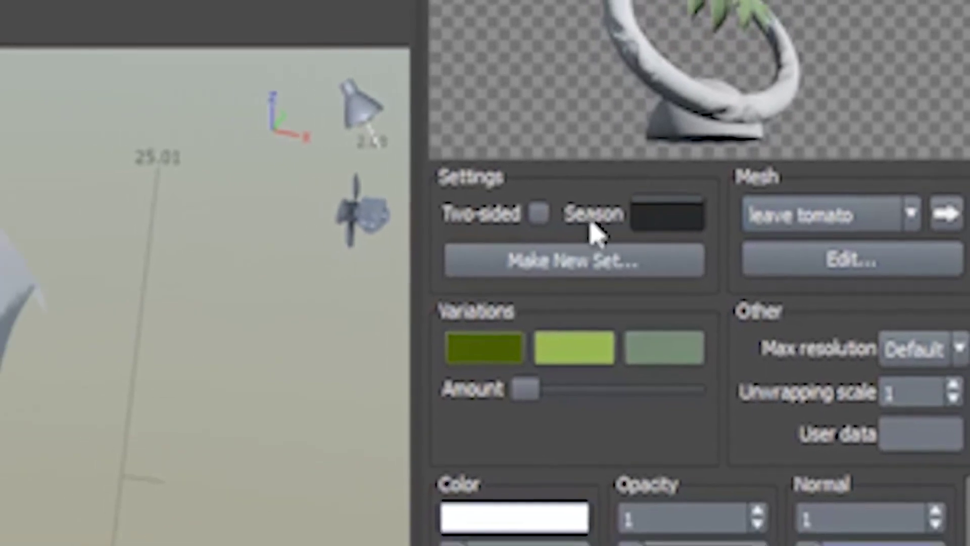
click(520, 217)
drag(775, 58, 722, 56)
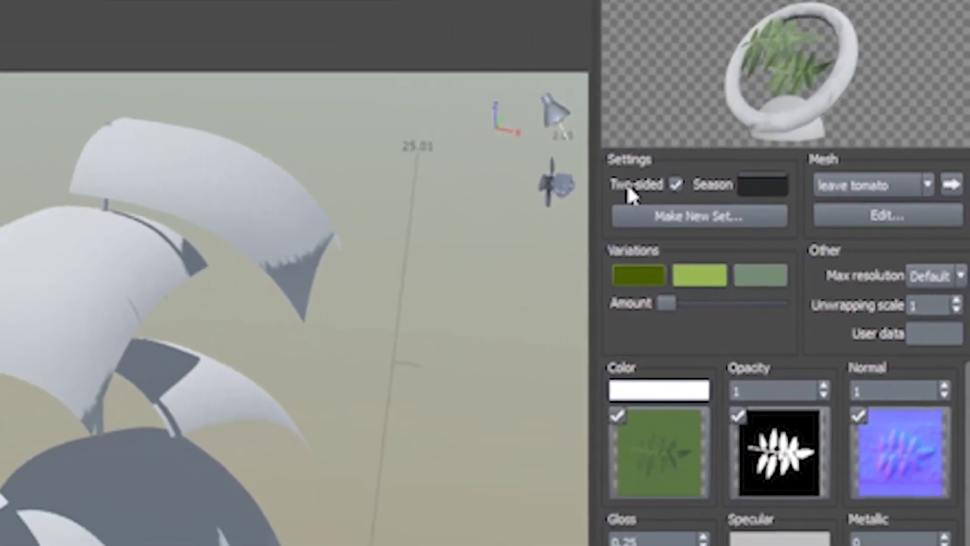
click(610, 200)
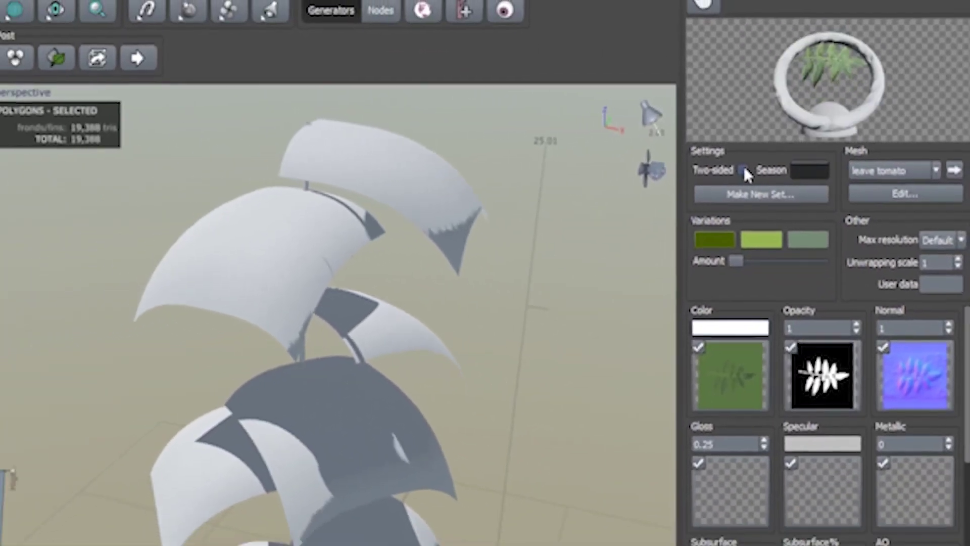
click(744, 169)
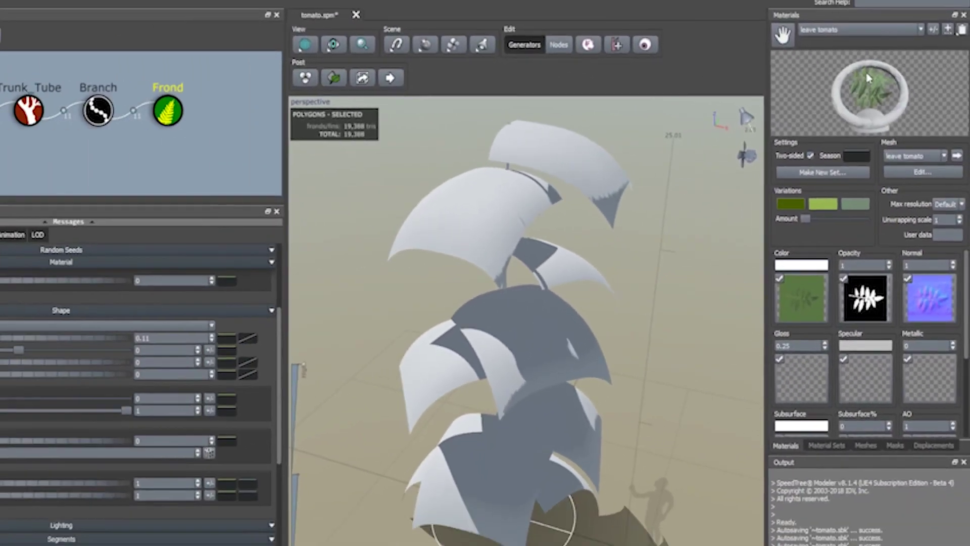
- Apply the "leave tomato" material to the plant's fronds and inspect them from above and from the side
drag(819, 63, 675, 144)
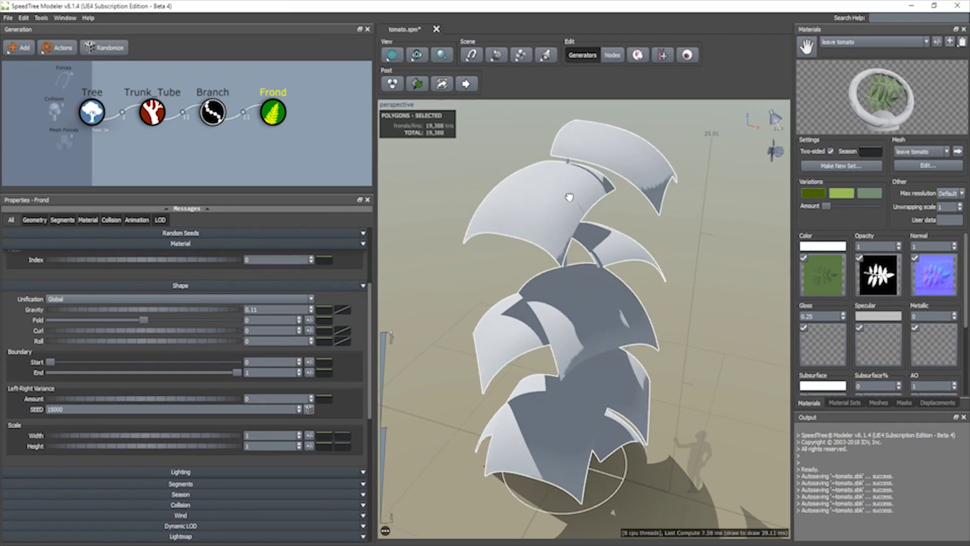
drag(669, 188, 567, 292)
click(567, 292)
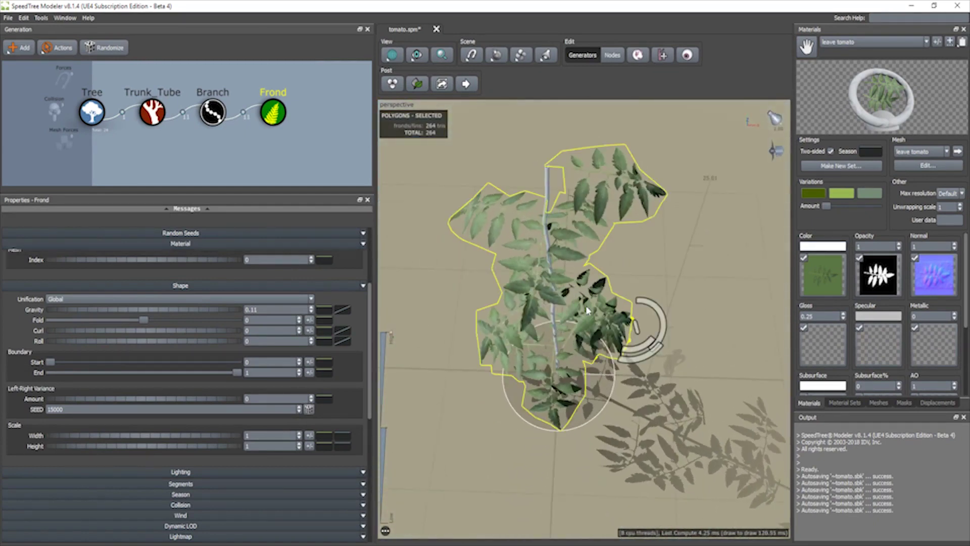
drag(591, 364, 689, 403)
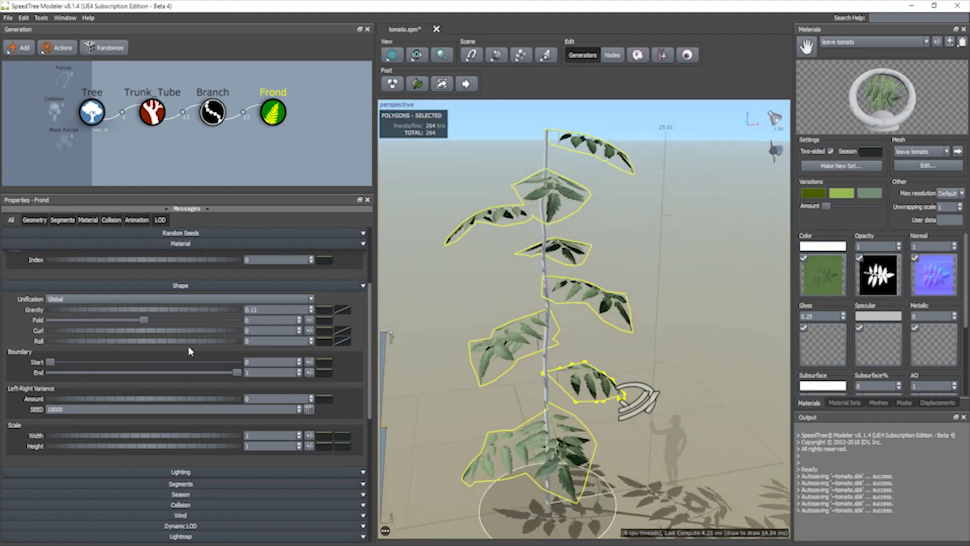
- Set the Branch generator's spine length to 0.48 as % of parent
scroll(154, 382, down, 1)
scroll(153, 382, down, 3)
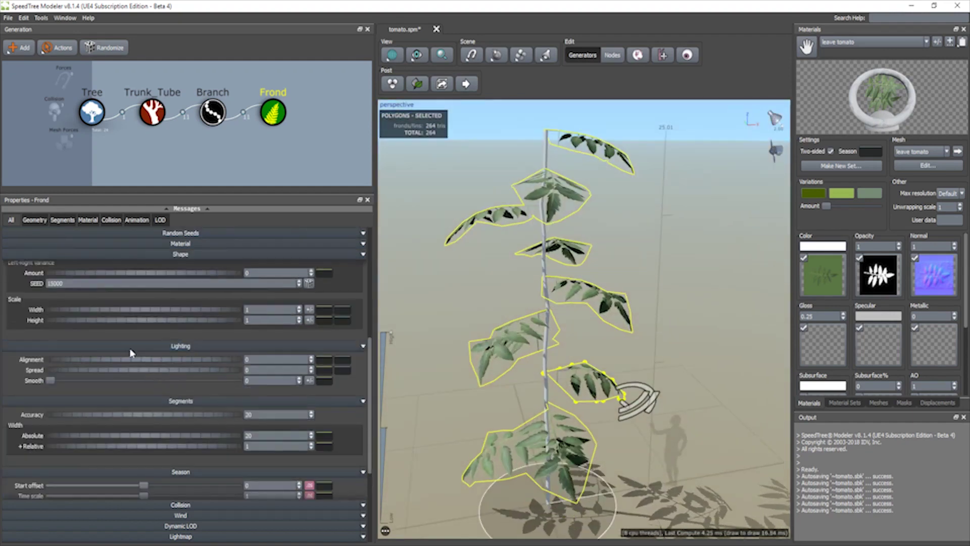
click(214, 121)
scroll(112, 365, up, 4)
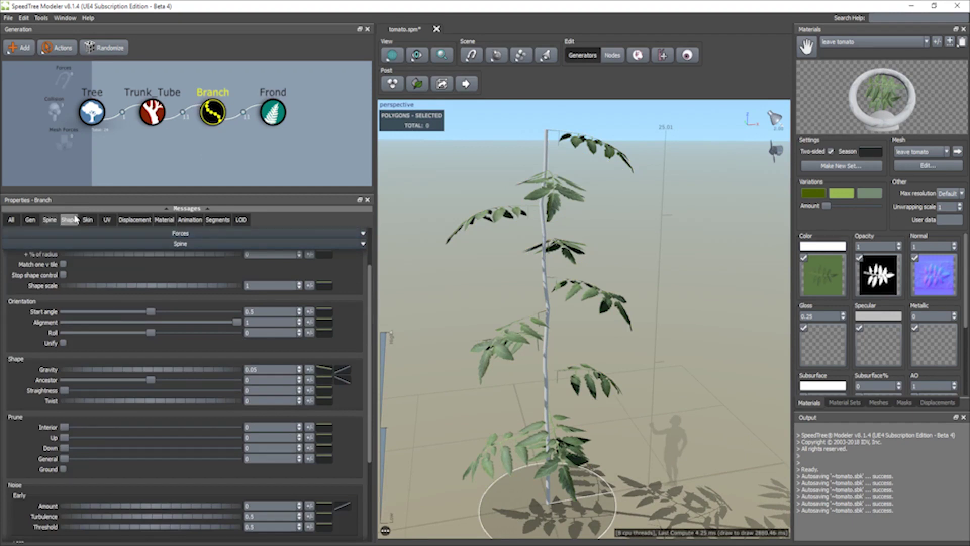
scroll(99, 335, up, 2)
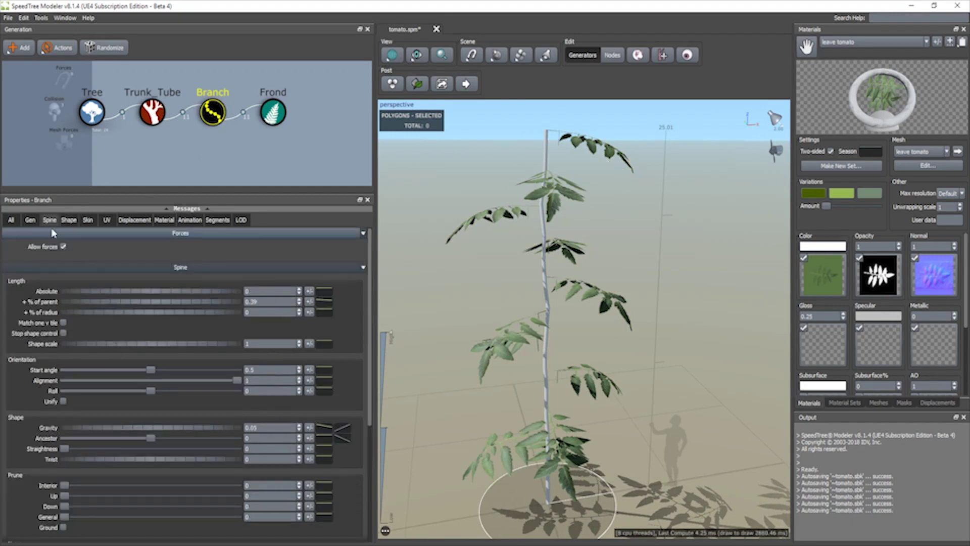
click(31, 220)
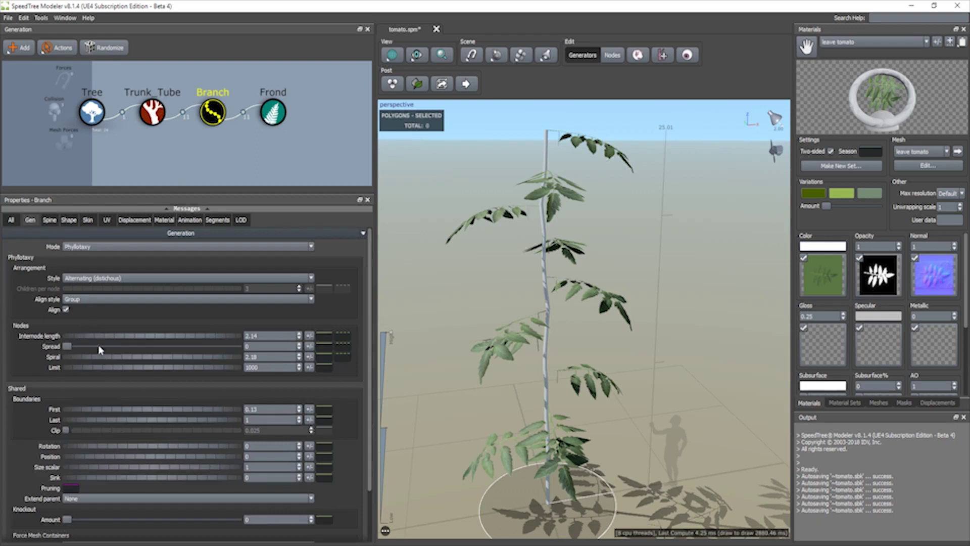
scroll(146, 364, down, 2)
scroll(122, 336, up, 2)
click(49, 220)
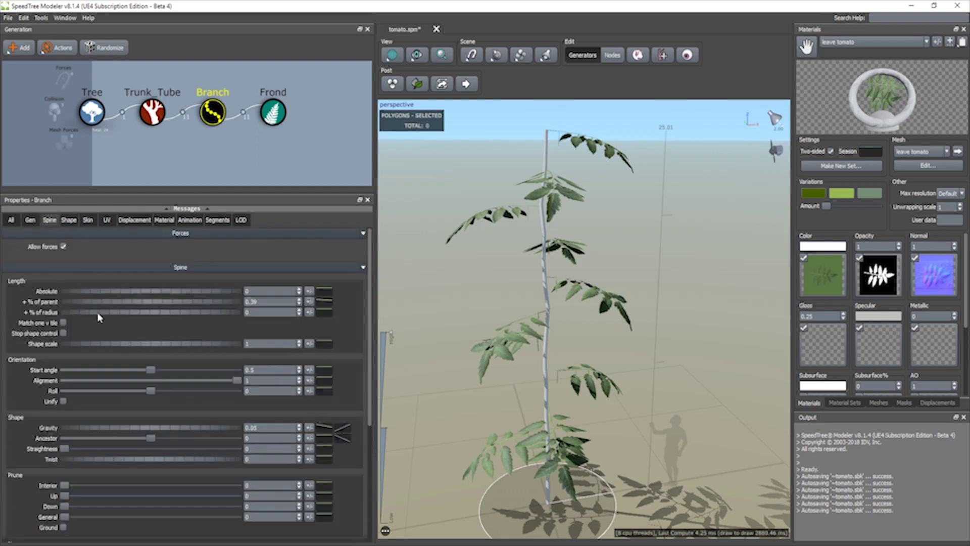
drag(136, 307, 140, 305)
drag(445, 279, 493, 273)
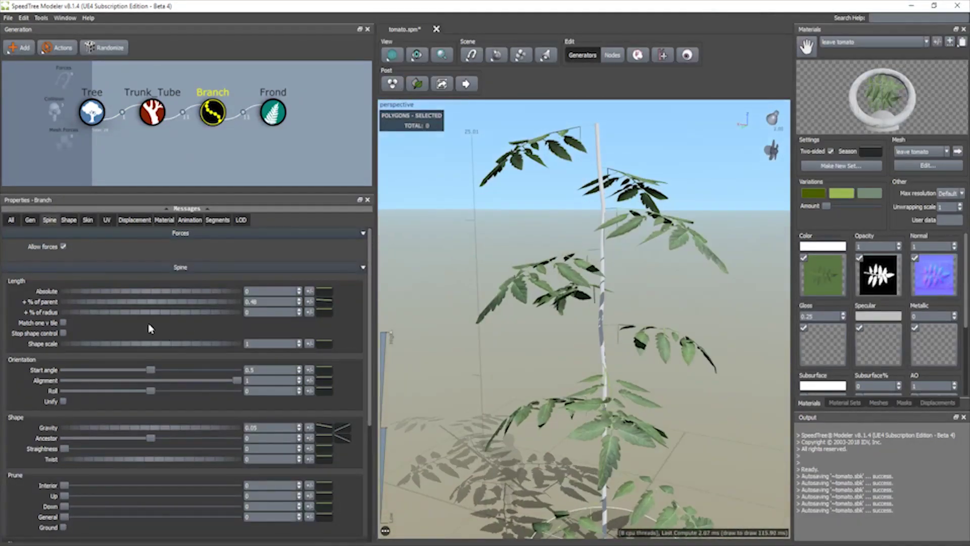
- Set the branches' spine gravity to 0.1 and add a small variance to it
drag(106, 431, 109, 431)
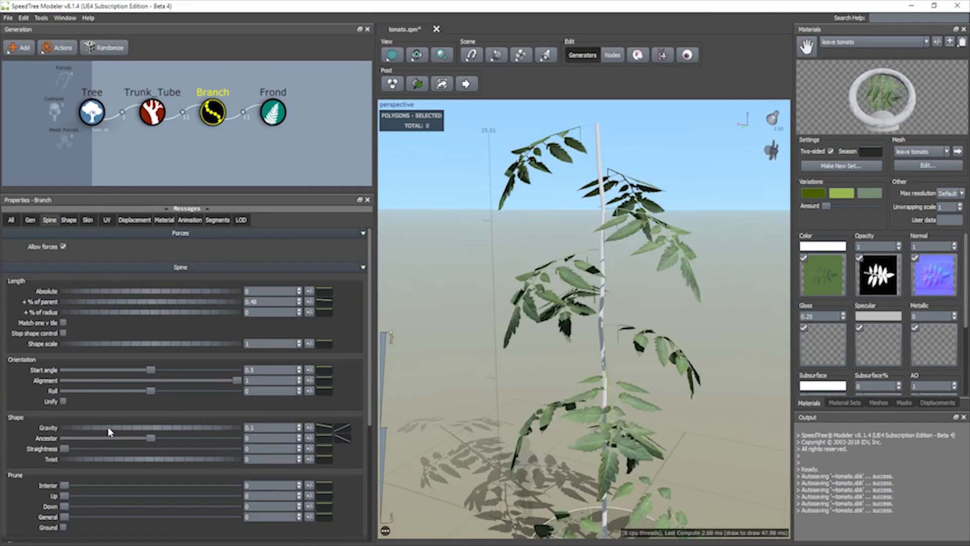
drag(498, 291, 502, 321)
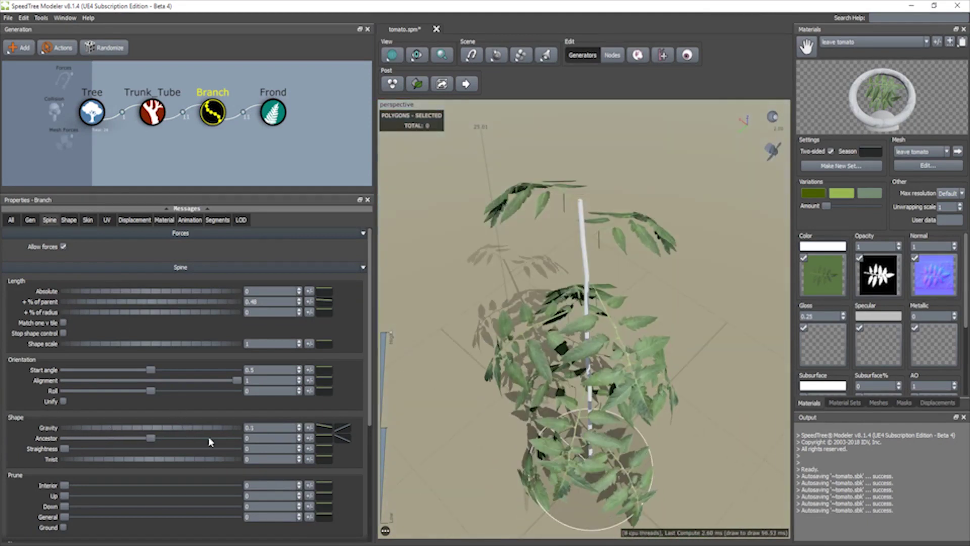
click(309, 428)
drag(372, 444, 383, 441)
drag(659, 325, 652, 284)
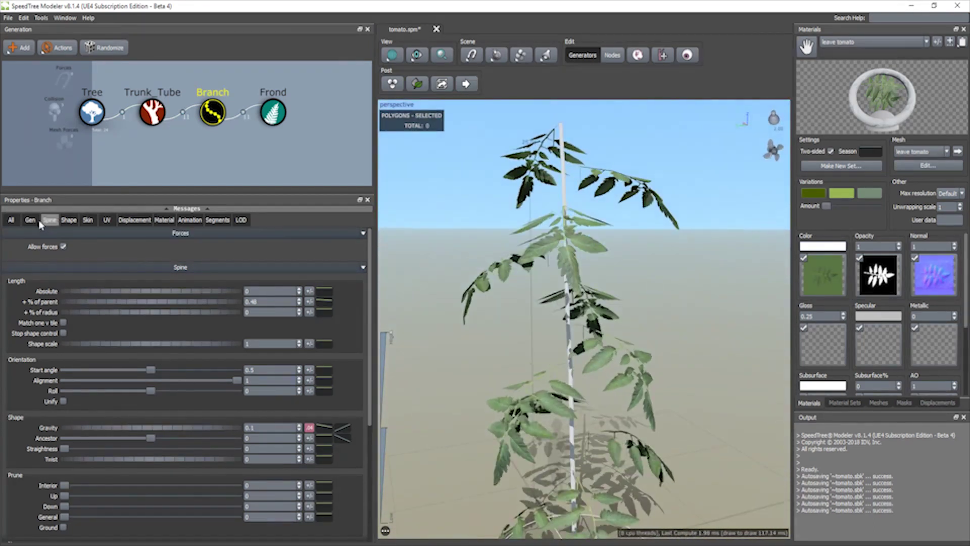
- Reduce the branches' internode length to 1.68
click(12, 221)
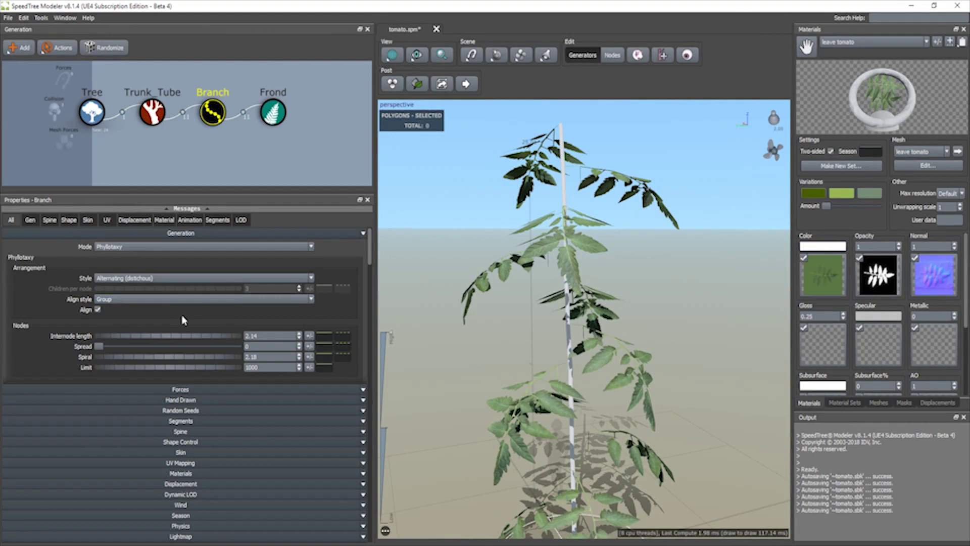
scroll(156, 333, down, 1)
drag(167, 308, 147, 305)
drag(535, 202, 590, 210)
middle_drag(604, 171, 559, 286)
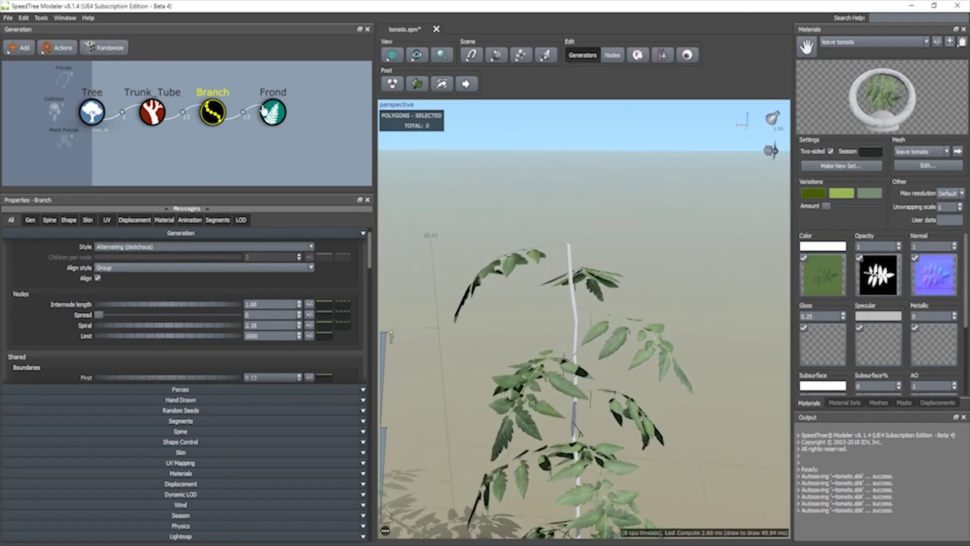
- Deselect all generators and examine the shape of the whole tomato plant from several angles
click(331, 134)
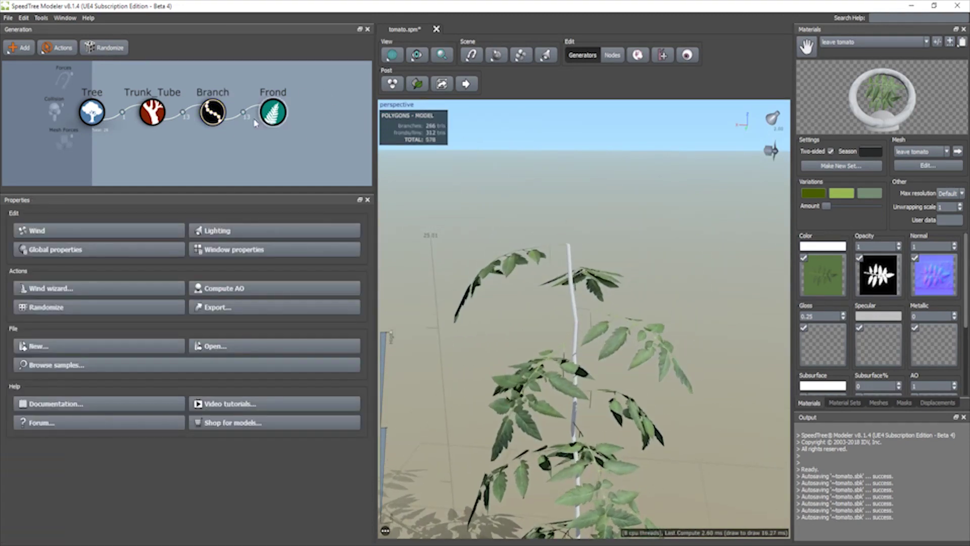
drag(199, 81, 306, 145)
click(324, 130)
drag(622, 169, 738, 266)
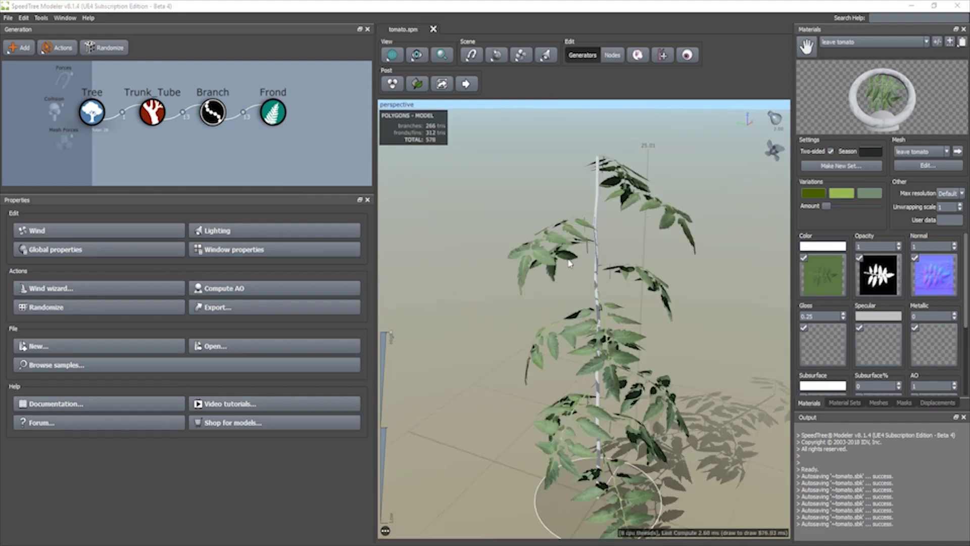
middle_drag(568, 259, 594, 249)
scroll(620, 178, down, 2)
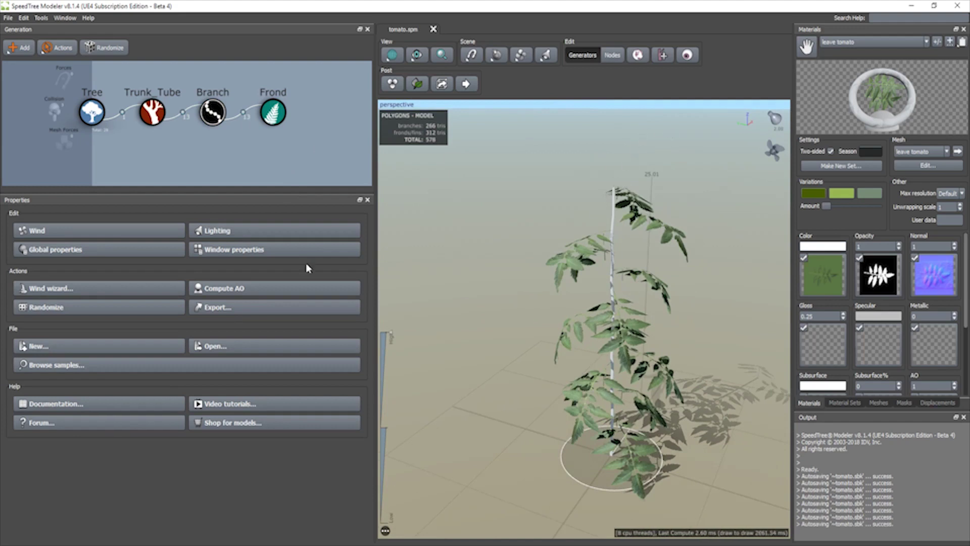
- Add a BranchTubes generator to the Trunk_Tube generator
click(152, 115)
right_click(149, 121)
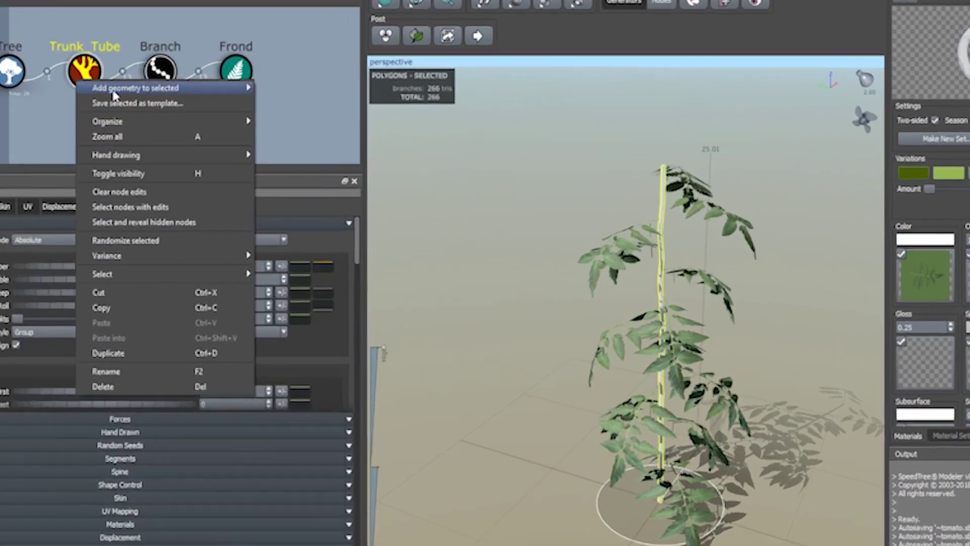
mouse_move(178, 129)
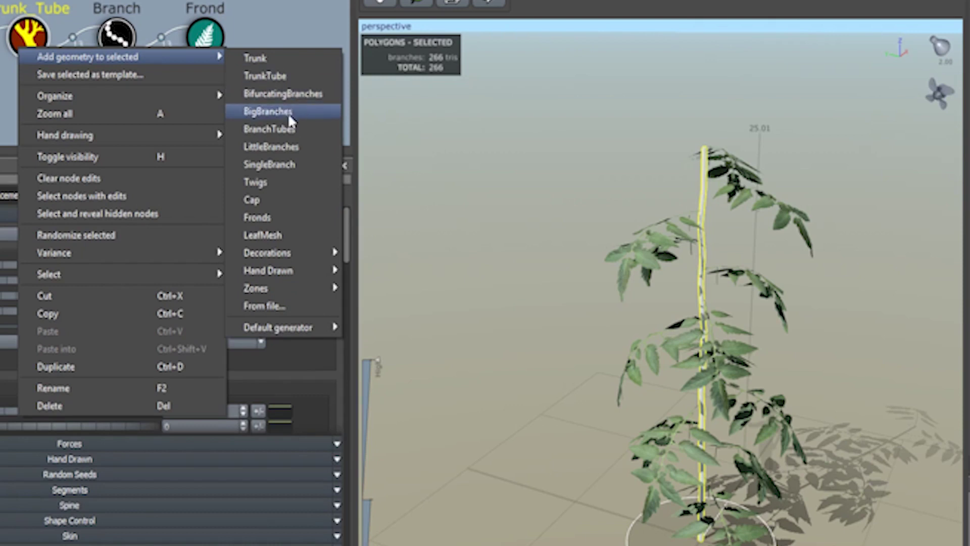
click(275, 130)
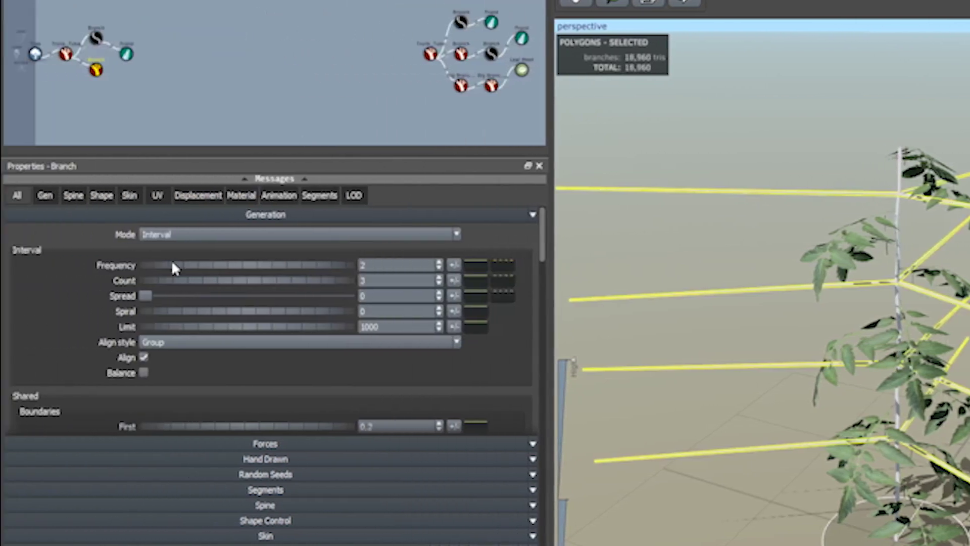
- Switch the new Branch generator's generation mode to Classic
click(186, 237)
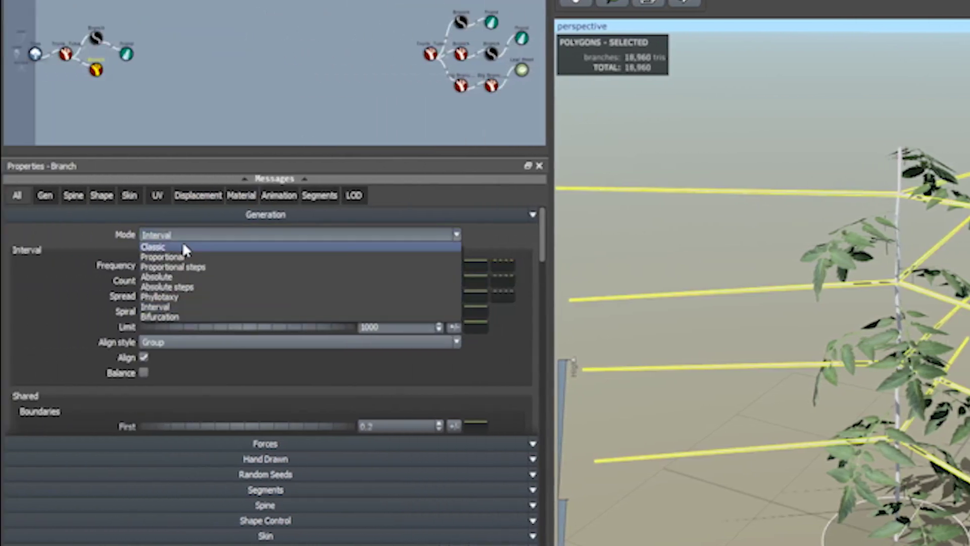
click(184, 244)
scroll(217, 286, down, 5)
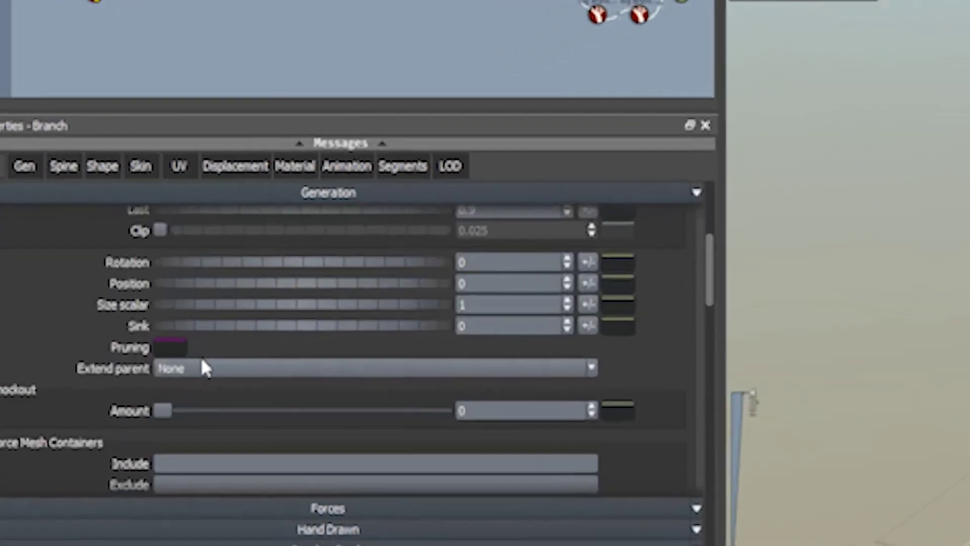
- Set the new Branch generator to extend its parent with the Any option and set its frequency to 0
click(205, 368)
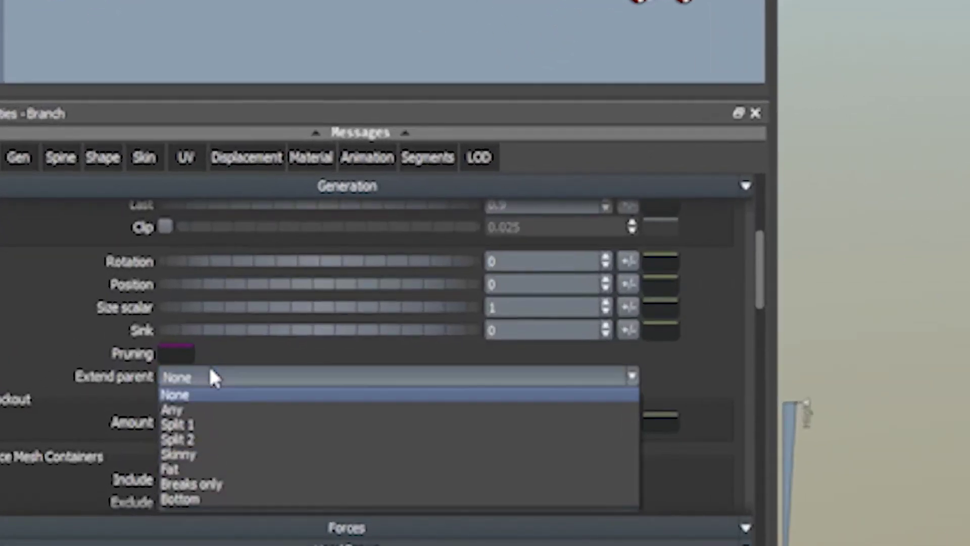
click(182, 401)
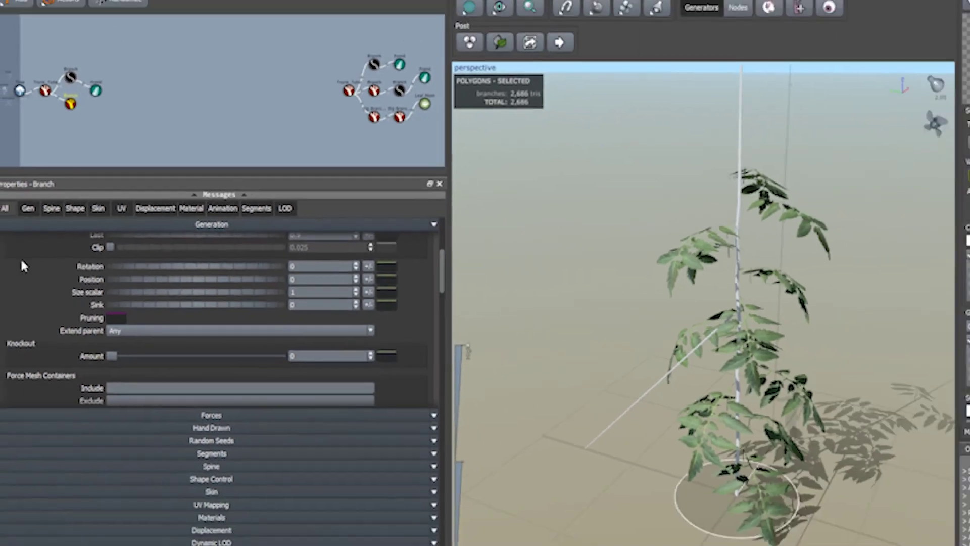
scroll(265, 304, up, 5)
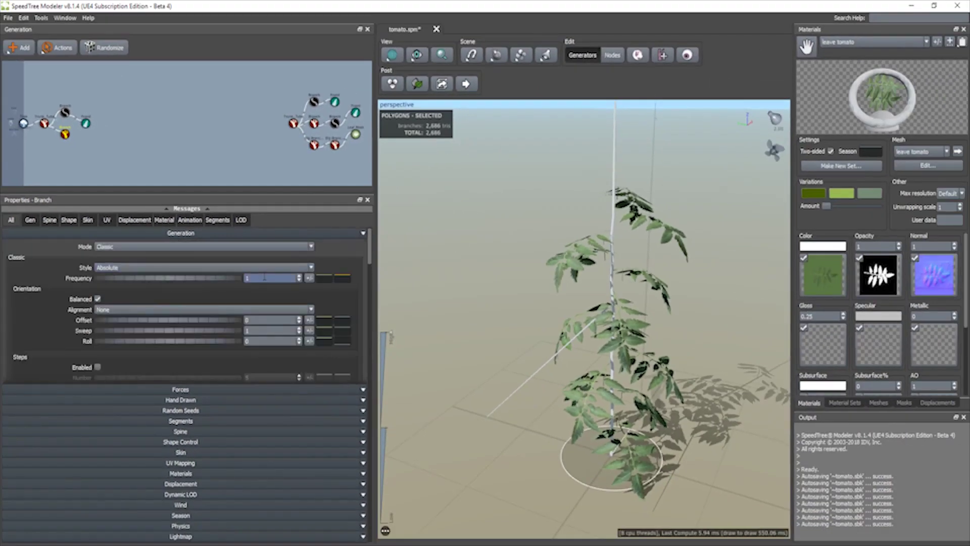
key(Return)
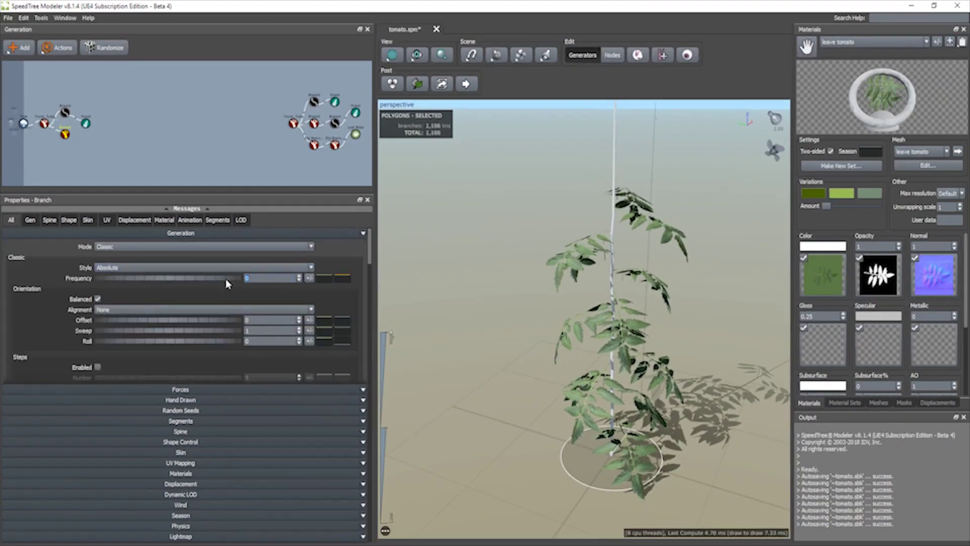
- Shorten the trunk-extending branch's spine length to 0.11 of its parent
click(55, 221)
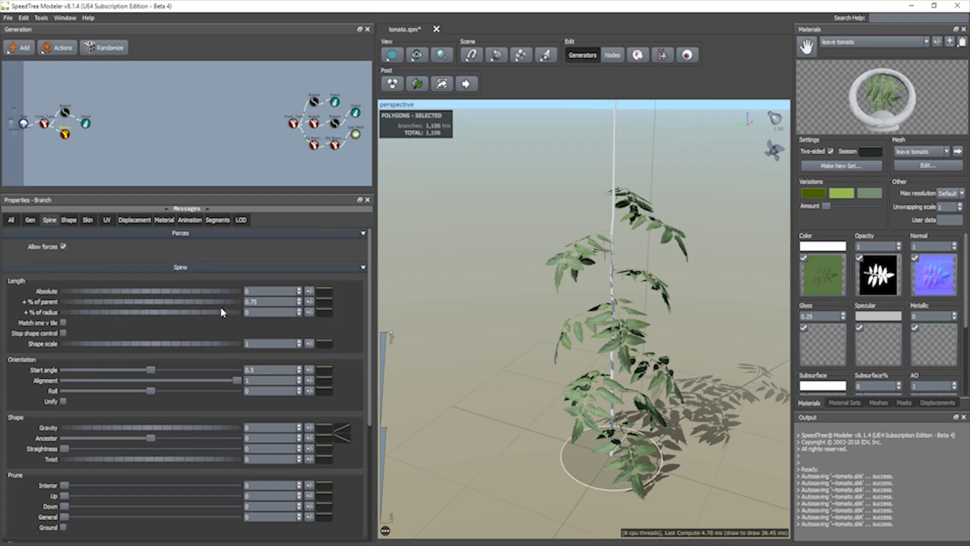
drag(205, 303, 170, 302)
drag(664, 190, 617, 184)
scroll(613, 186, up, 5)
middle_drag(608, 143, 598, 219)
scroll(597, 220, up, 2)
middle_drag(553, 266, 543, 333)
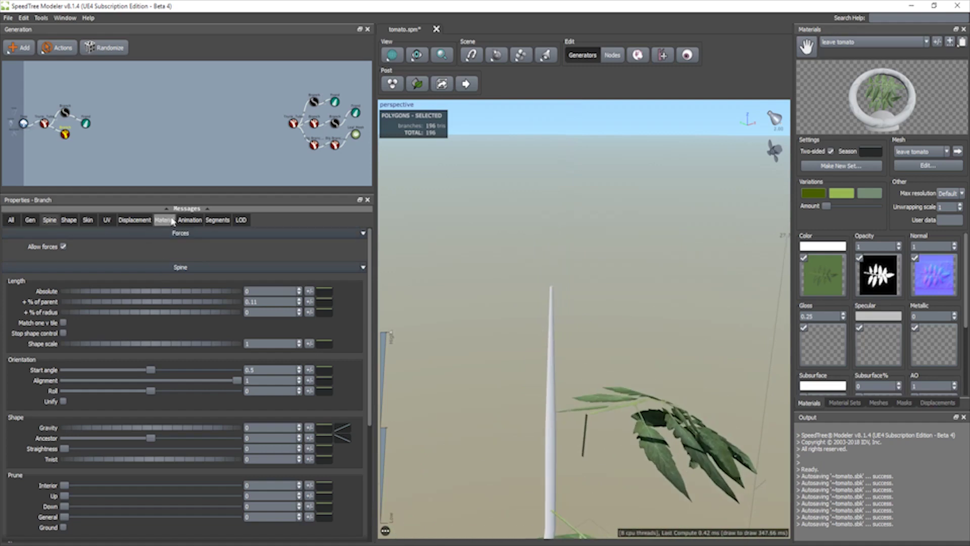
- Lower the start of the branch's absolute radius profile curve to about 0.78 and lower its end slightly
click(82, 221)
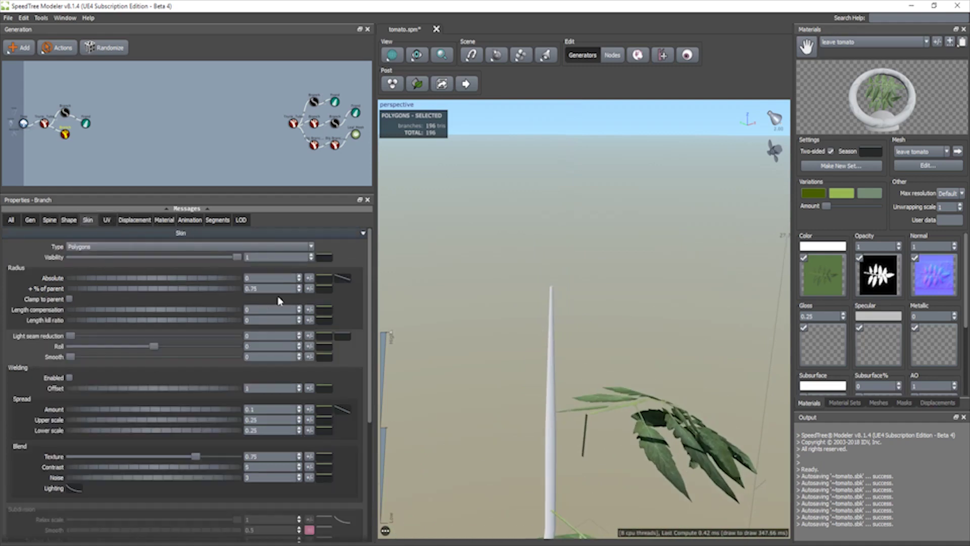
click(338, 279)
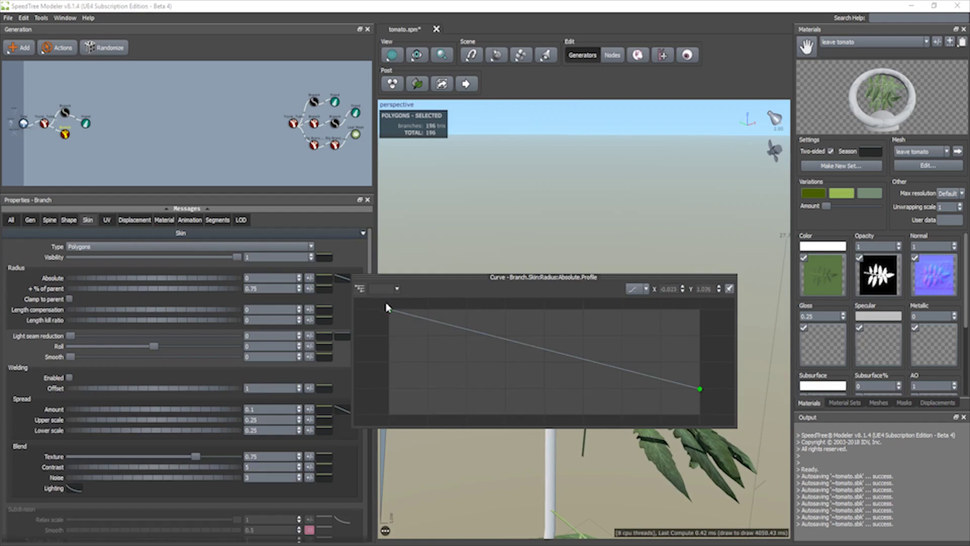
drag(388, 311, 389, 332)
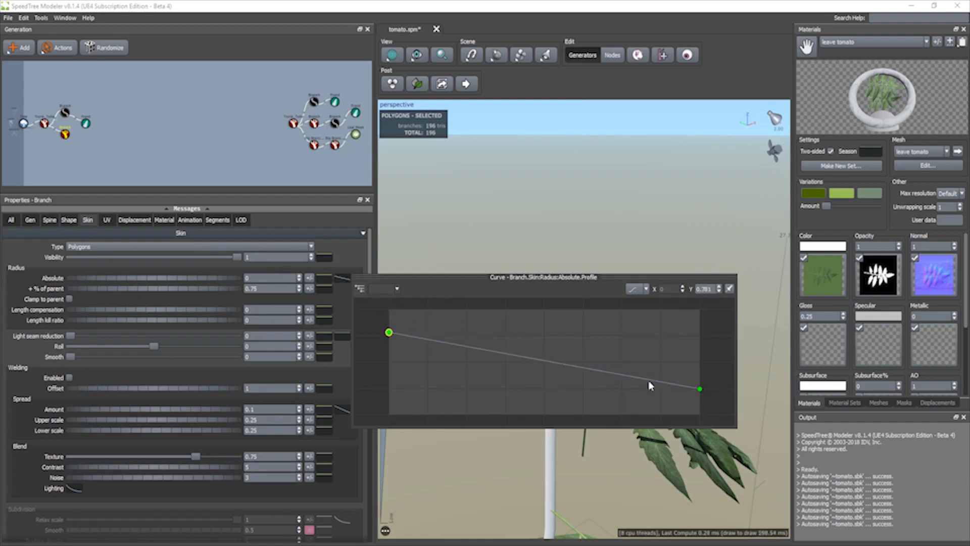
drag(703, 390, 701, 395)
click(654, 201)
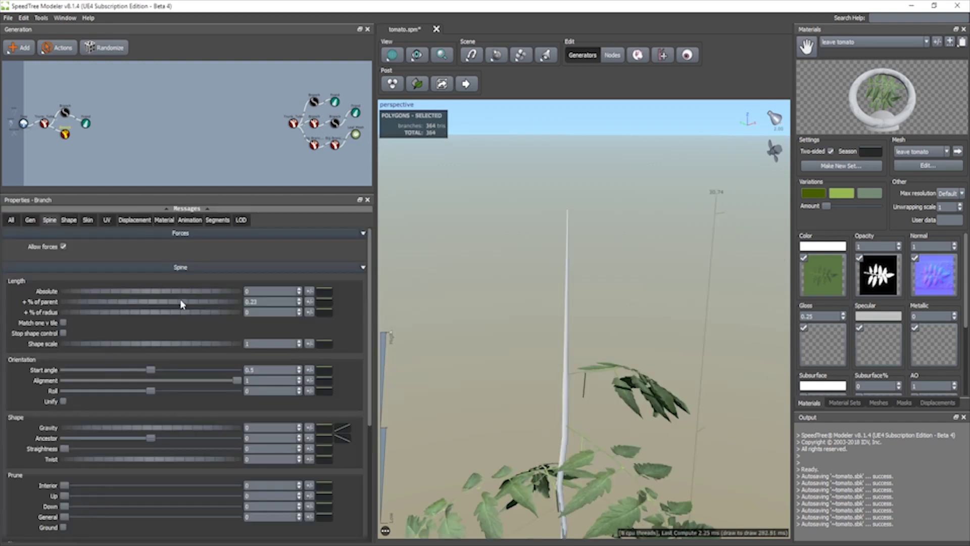
- Set the trunk-extending branch's spine length to 0.3 of its parent and its gravity to 0.13
drag(182, 304, 186, 305)
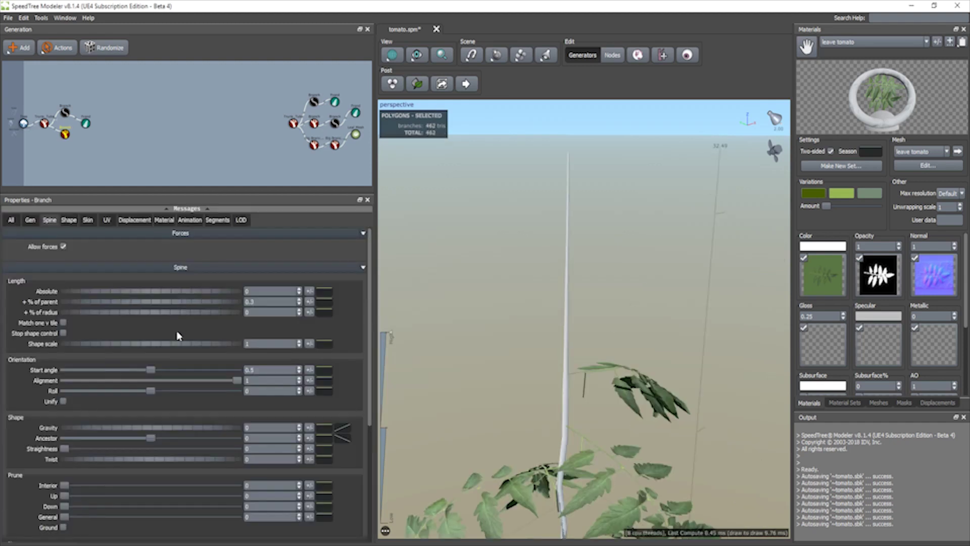
drag(112, 430, 117, 423)
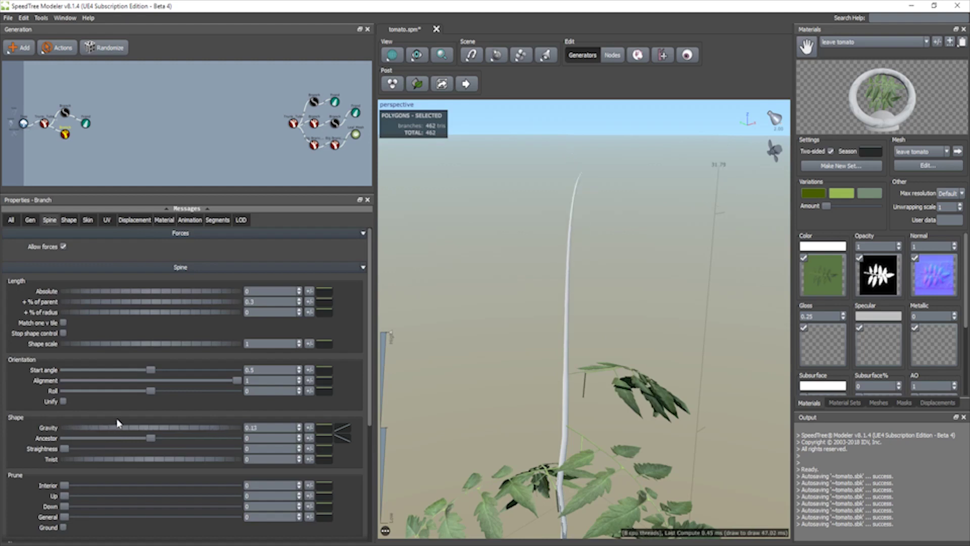
scroll(613, 355, down, 4)
drag(608, 341, 586, 350)
scroll(538, 255, up, 2)
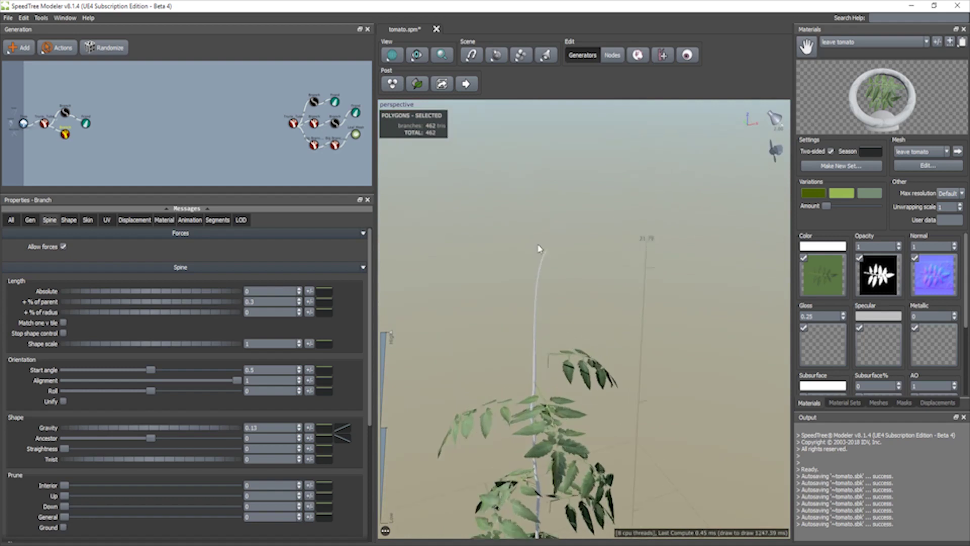
scroll(110, 132, down, 1)
scroll(120, 131, up, 3)
- Copy and paste the upper Branch generator together with its Frond in the generation graph
middle_drag(120, 132, 387, 138)
click(212, 97)
drag(110, 73, 204, 143)
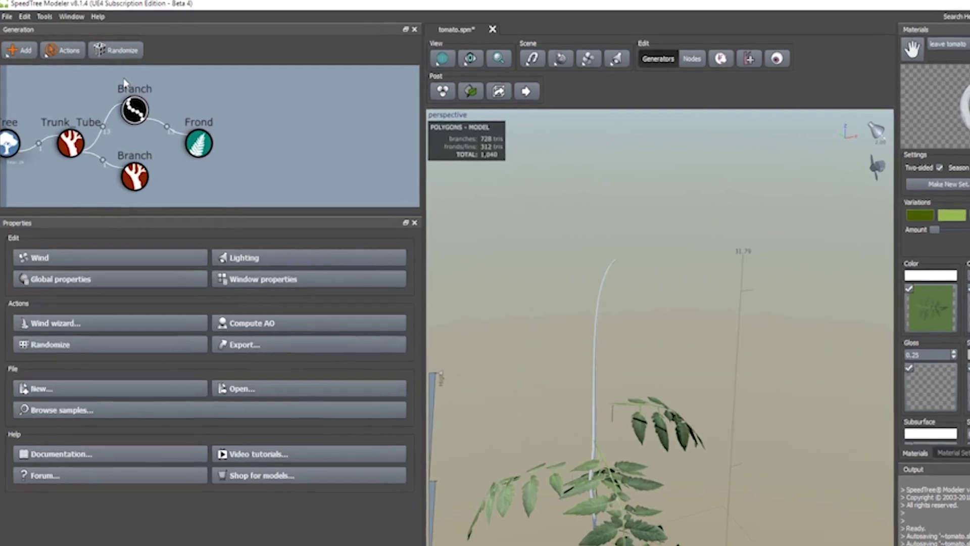
drag(281, 196, 282, 197)
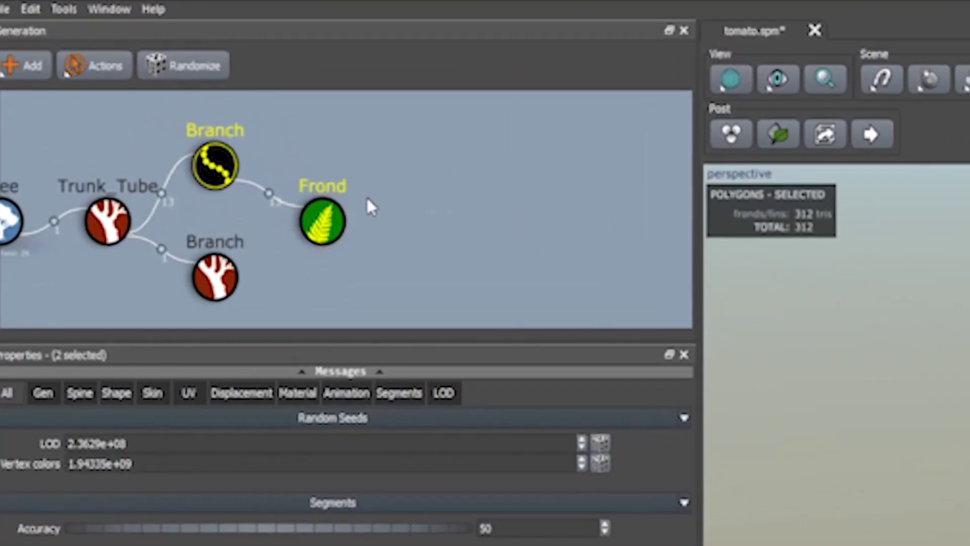
key(ctrl+v)
click(473, 244)
scroll(256, 182, down, 2)
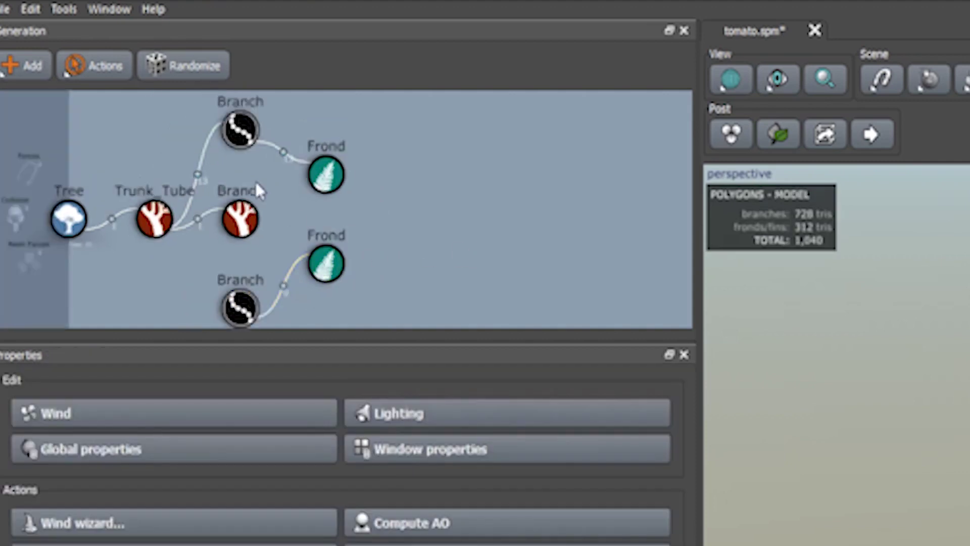
drag(220, 108, 373, 196)
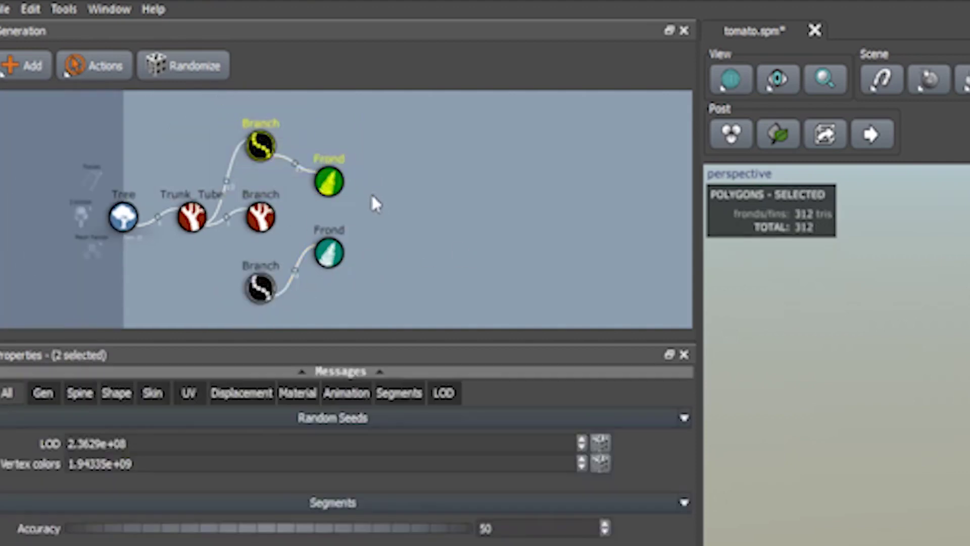
right_click(342, 180)
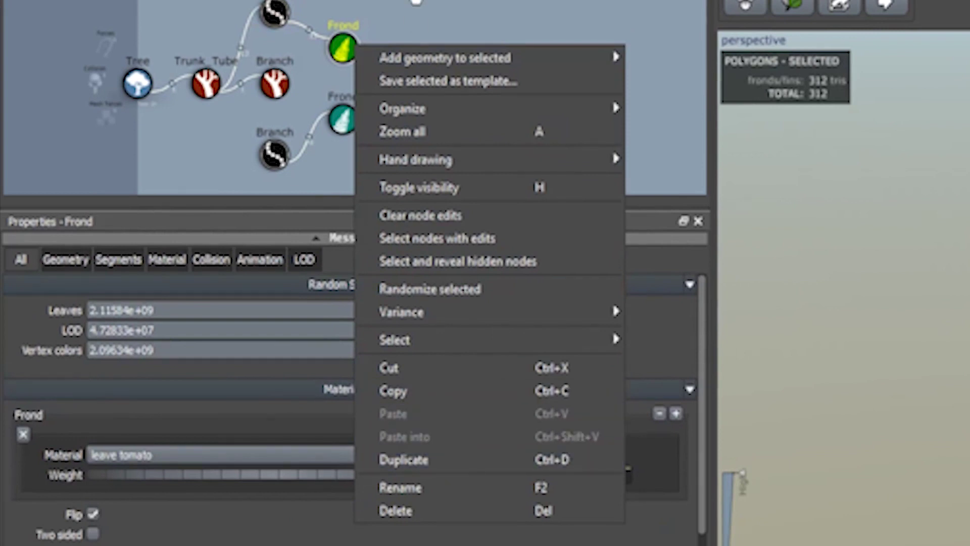
click(415, 2)
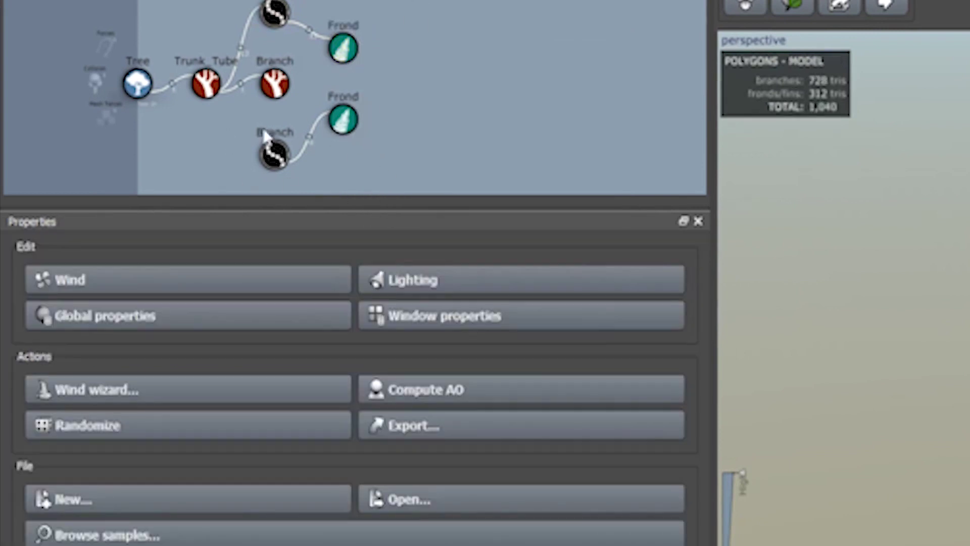
- Attach the pasted Branch and Frond to the Branch generator that extends the trunk
drag(410, 94, 274, 87)
click(468, 112)
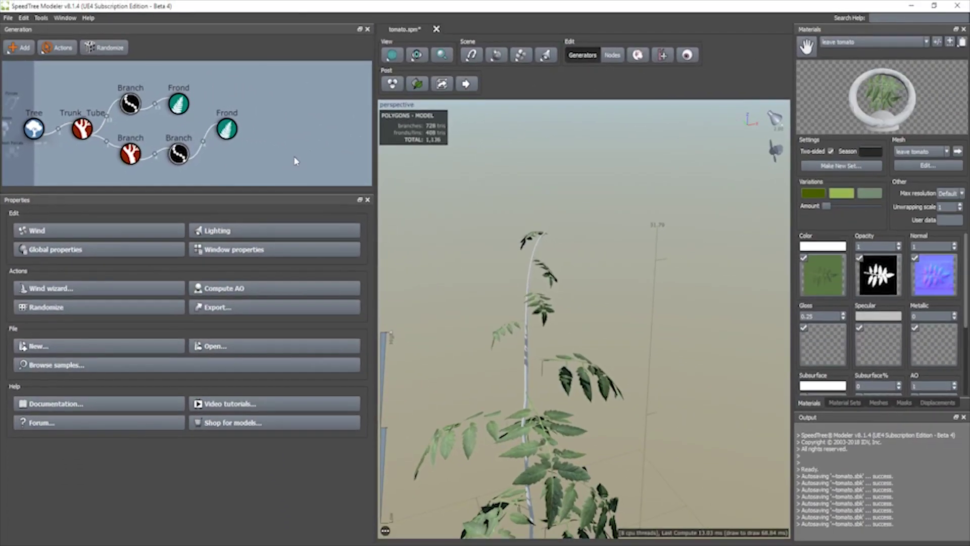
- Set the pasted Branch generator's start angle to 0.477 and lower the end of the start angle's profile curve
click(180, 154)
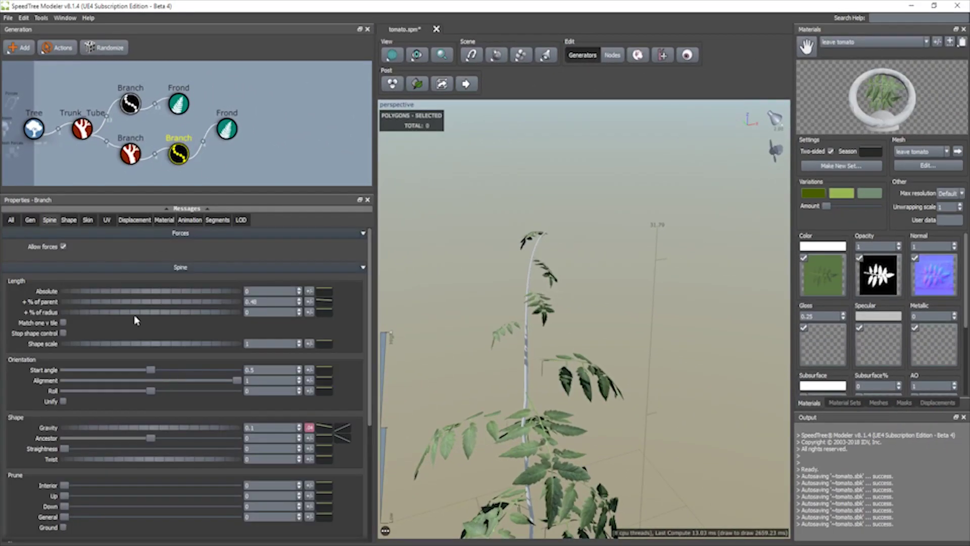
scroll(167, 360, down, 1)
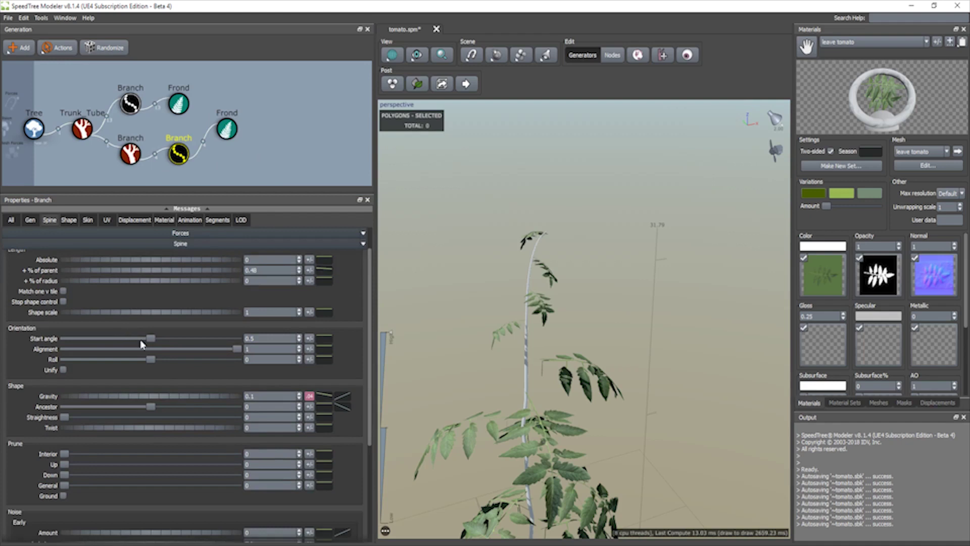
drag(152, 339, 148, 340)
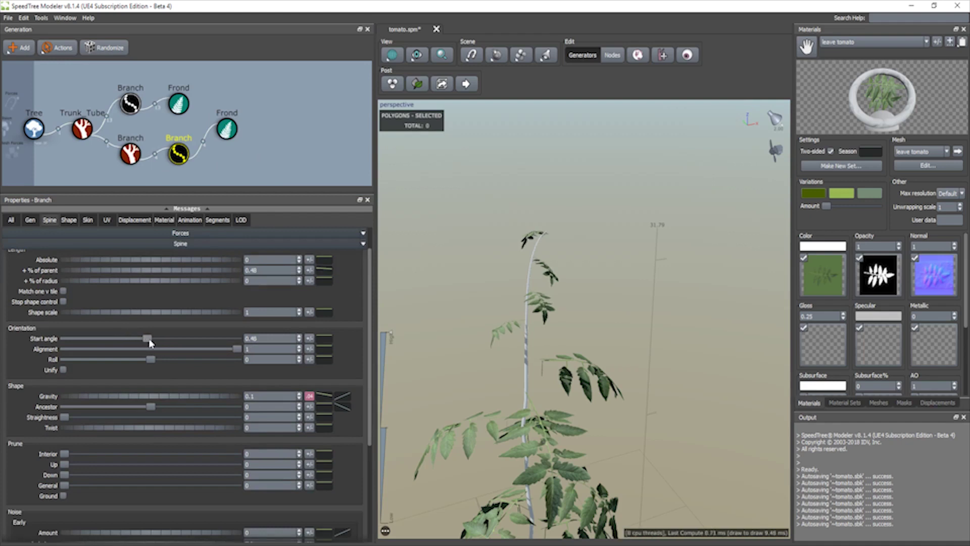
click(325, 337)
drag(682, 370, 681, 384)
drag(658, 386, 693, 454)
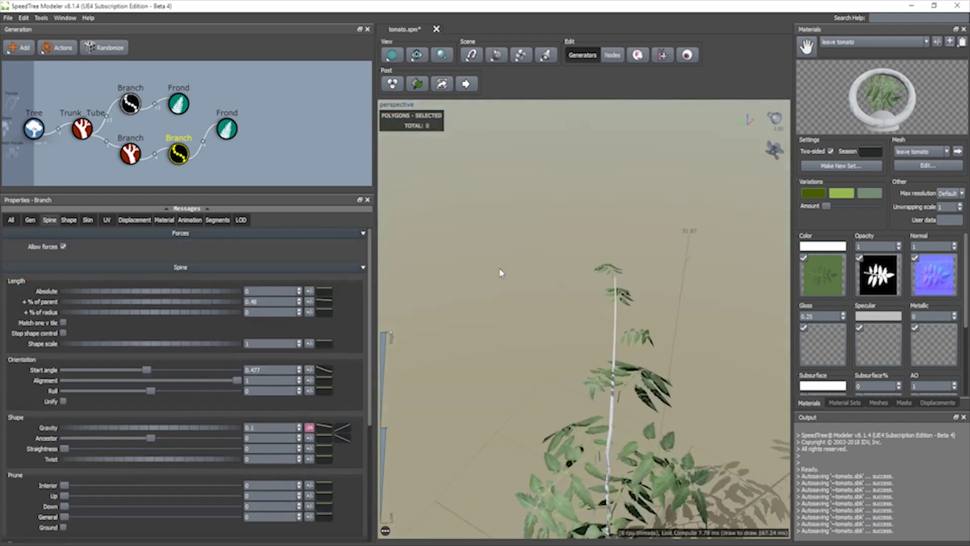
scroll(112, 366, down, 1)
scroll(112, 366, up, 2)
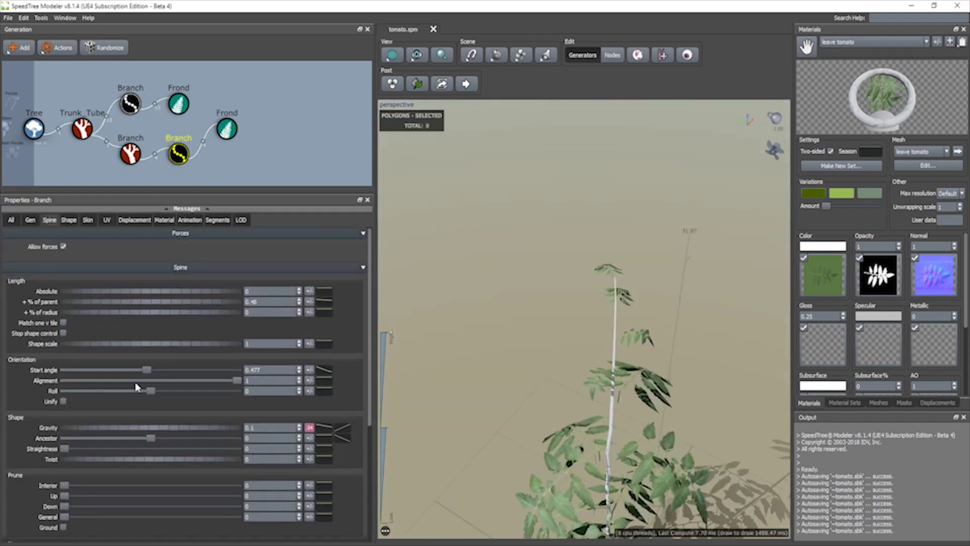
- Increase the pasted Branch generator's spine length to 0.84 of its parent
scroll(153, 346, down, 2)
scroll(152, 343, up, 1)
click(11, 220)
click(50, 221)
drag(182, 303, 238, 298)
drag(396, 334, 414, 305)
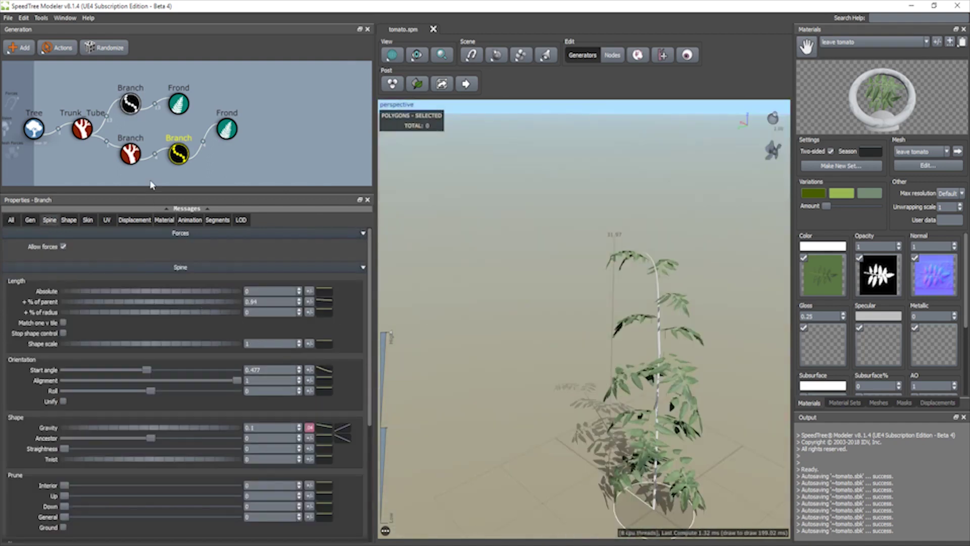
- Set the pasted Branch generator's internode length to 0.86 and lower the ends of its internode length and percent-of-parent length curves
click(11, 220)
click(323, 335)
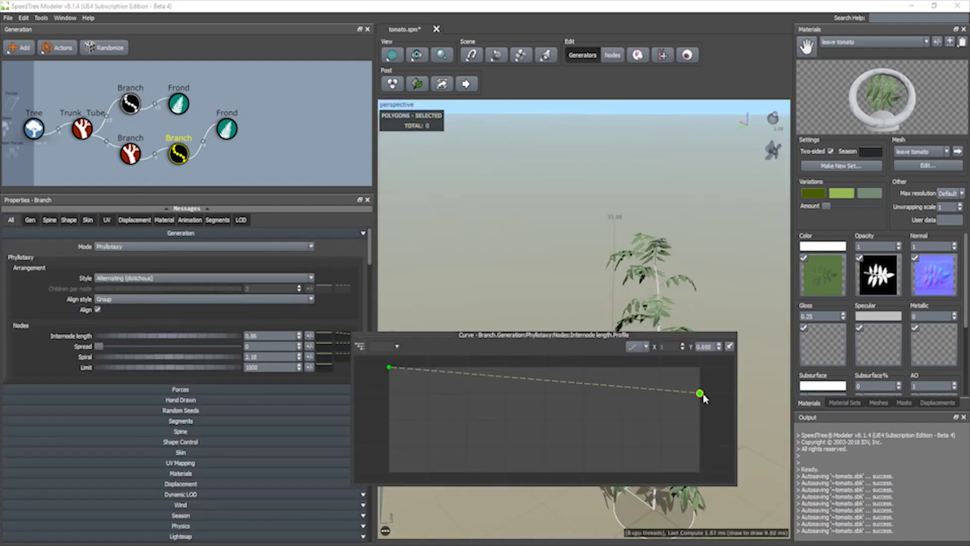
click(49, 220)
click(309, 302)
drag(683, 362, 705, 407)
drag(681, 383, 682, 415)
click(701, 199)
- Apply the green Material 2 to the Trunk_Tube generator's stem
drag(701, 200, 706, 308)
scroll(705, 308, up, 4)
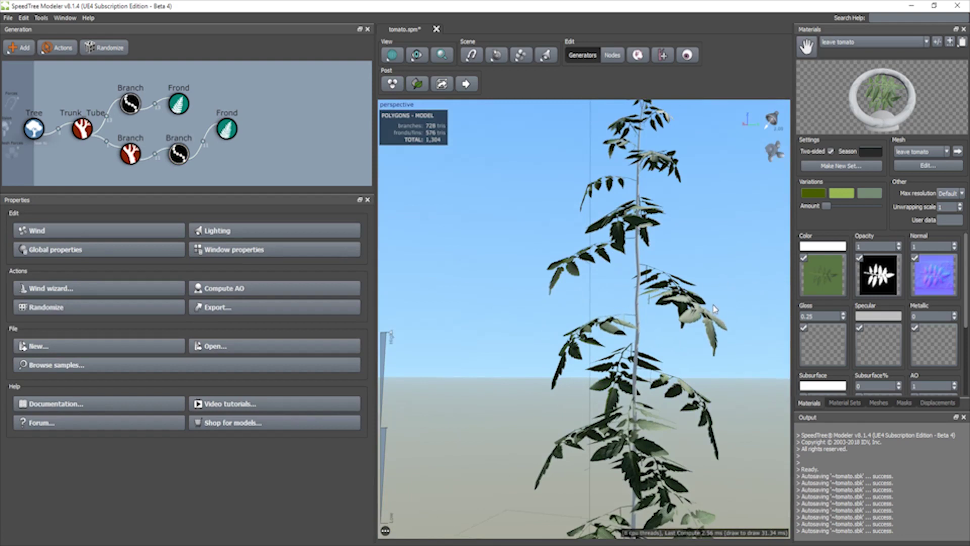
scroll(715, 309, up, 5)
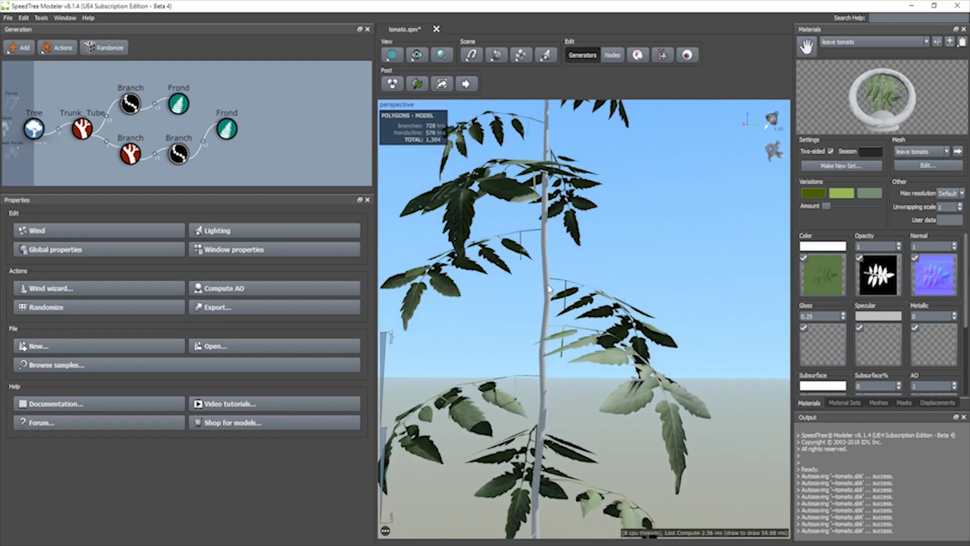
click(550, 289)
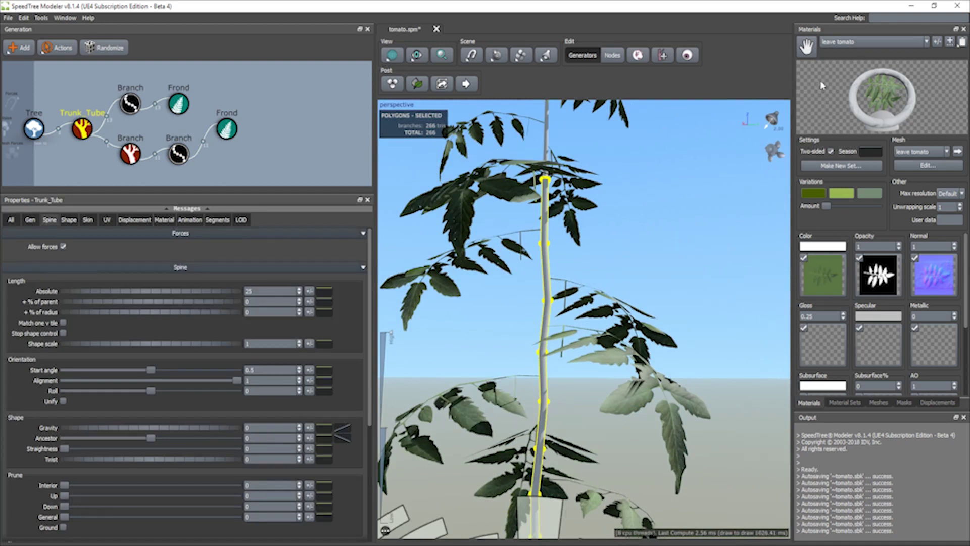
click(857, 45)
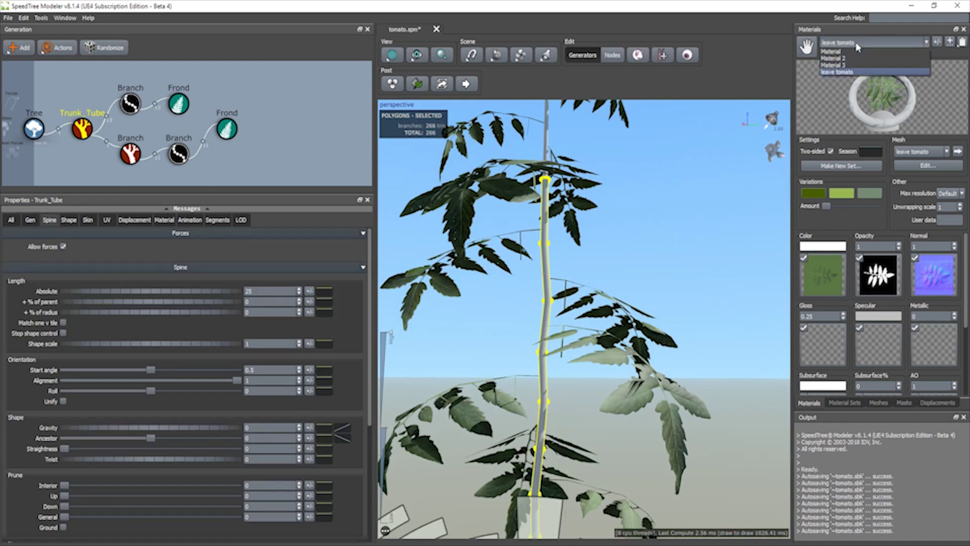
click(851, 58)
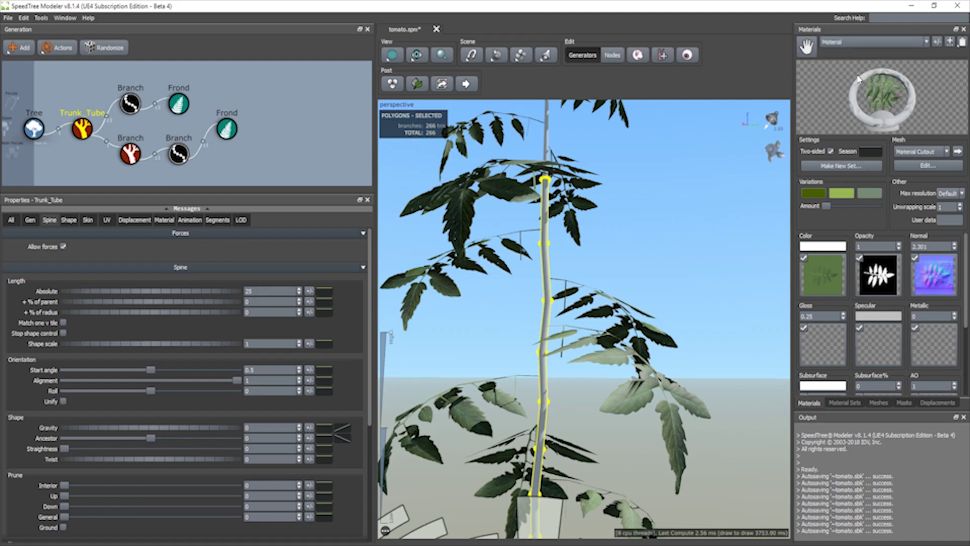
click(849, 44)
click(850, 62)
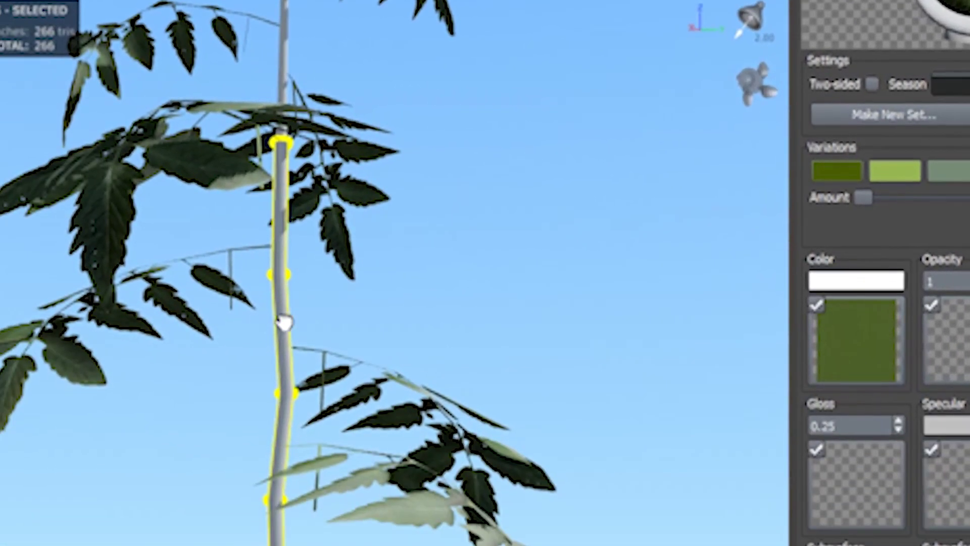
drag(285, 323, 285, 322)
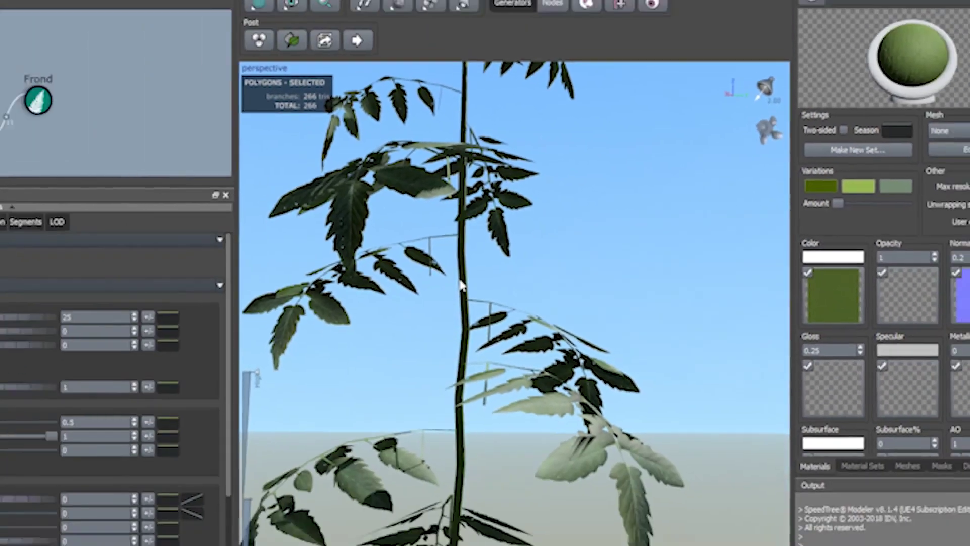
scroll(323, 295, up, 3)
scroll(354, 265, down, 6)
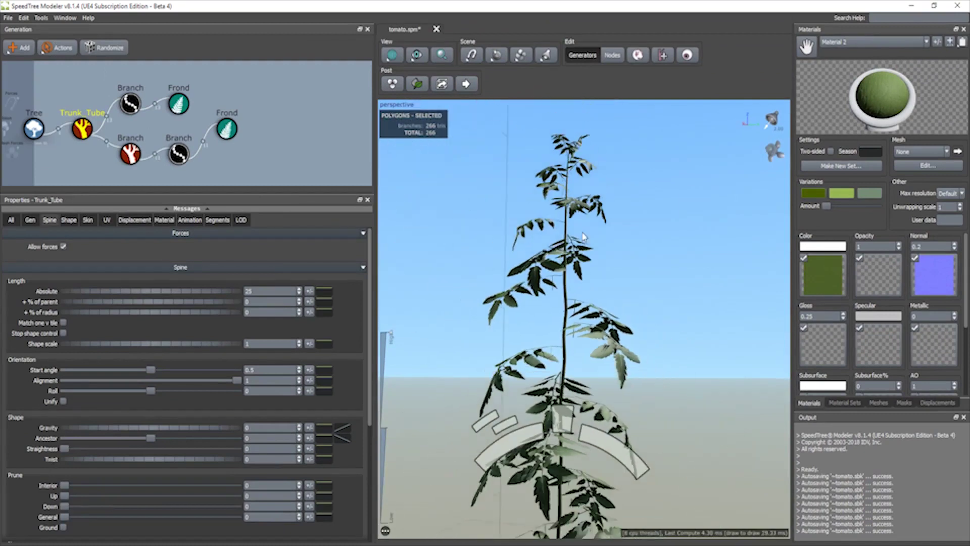
- Set the absolute U value in the Trunk_Tube generator's UV mapping to 0
middle_drag(584, 236, 592, 265)
scroll(641, 181, up, 3)
scroll(591, 264, up, 8)
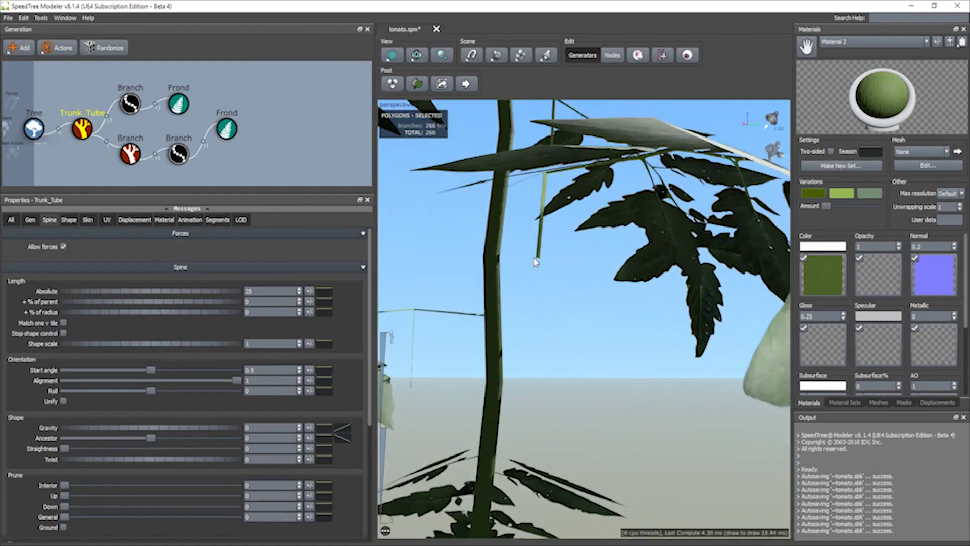
middle_drag(487, 286, 480, 257)
scroll(631, 309, up, 3)
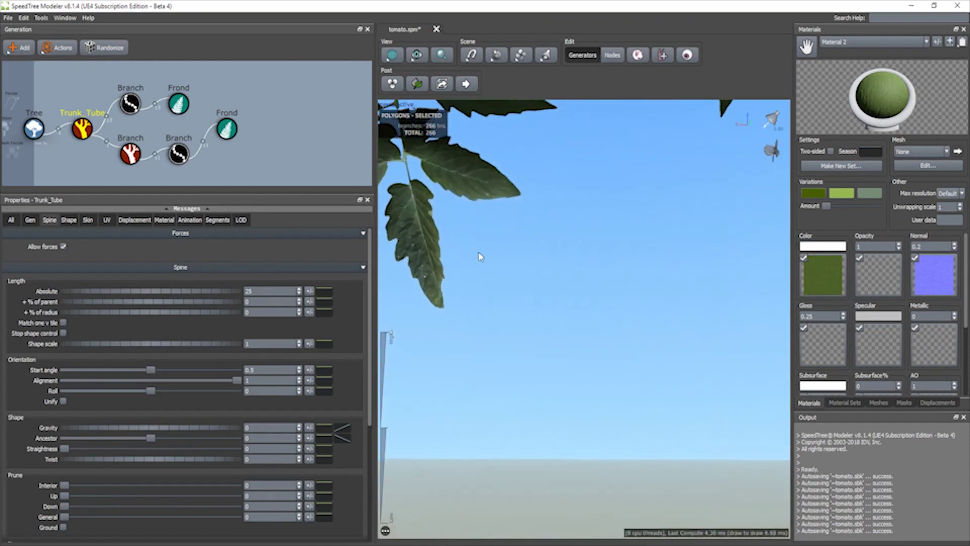
drag(480, 257, 532, 278)
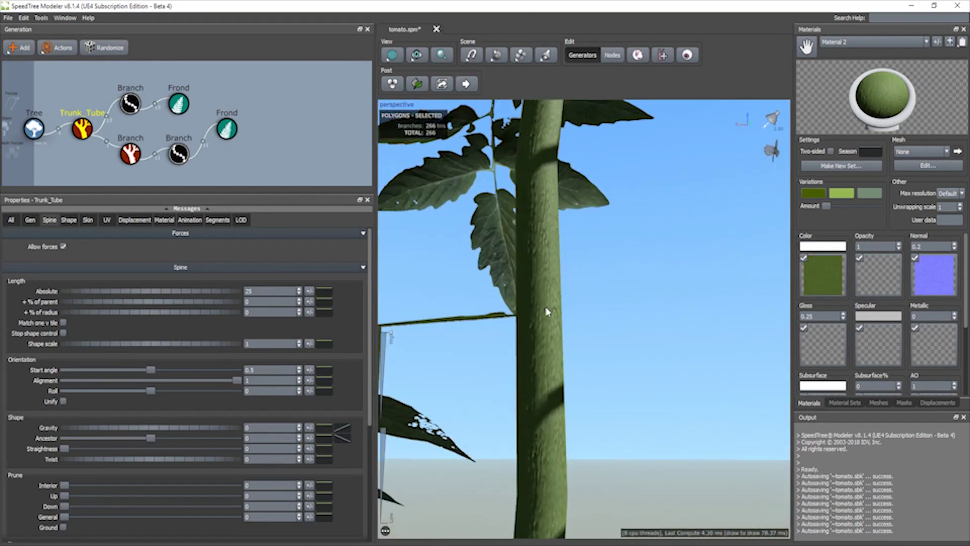
click(107, 220)
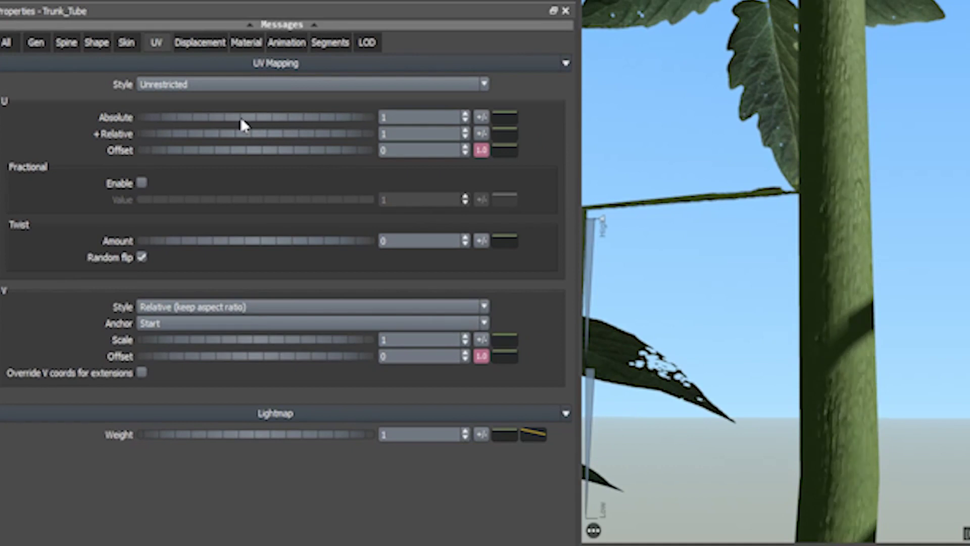
drag(240, 120, 187, 121)
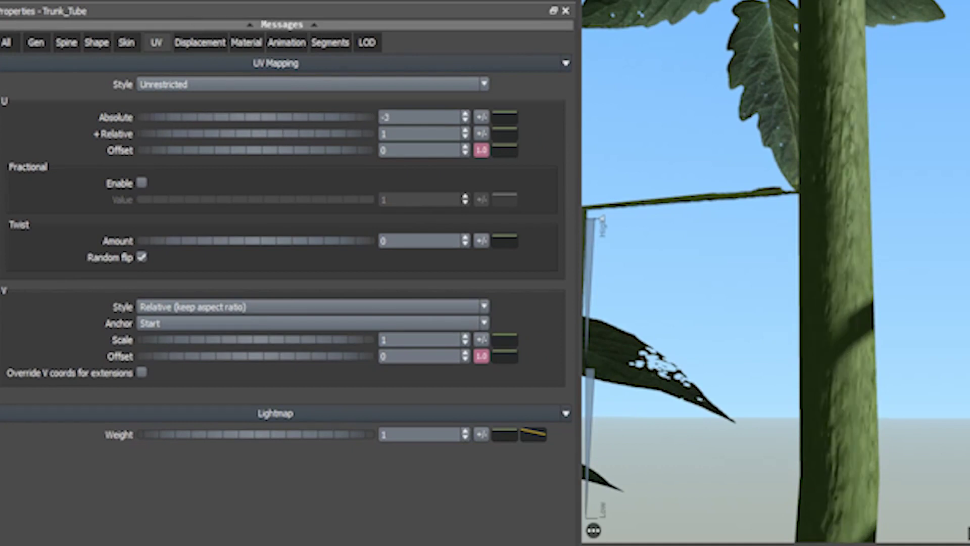
mouse_move(274, 119)
mouse_down()
mouse_move(238, 120)
mouse_move(258, 116)
mouse_up()
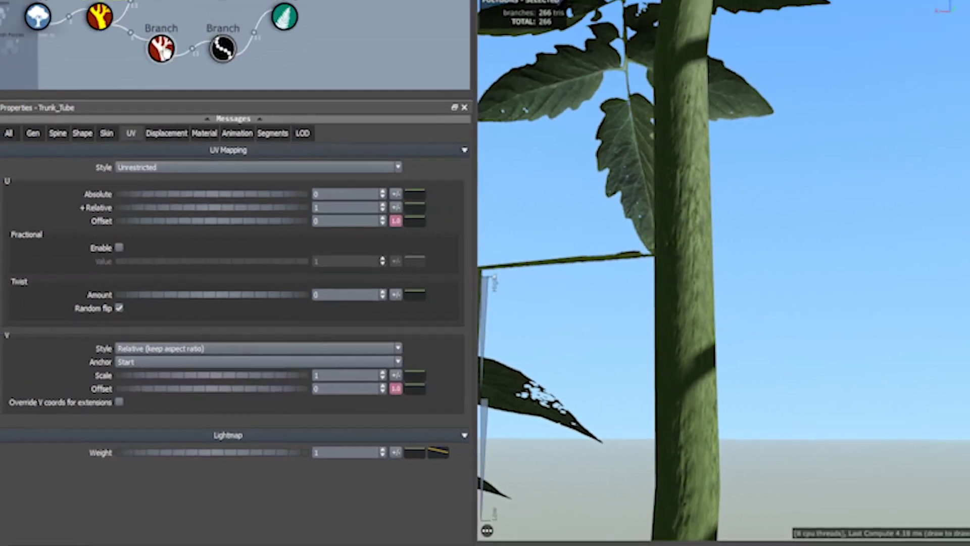
click(165, 50)
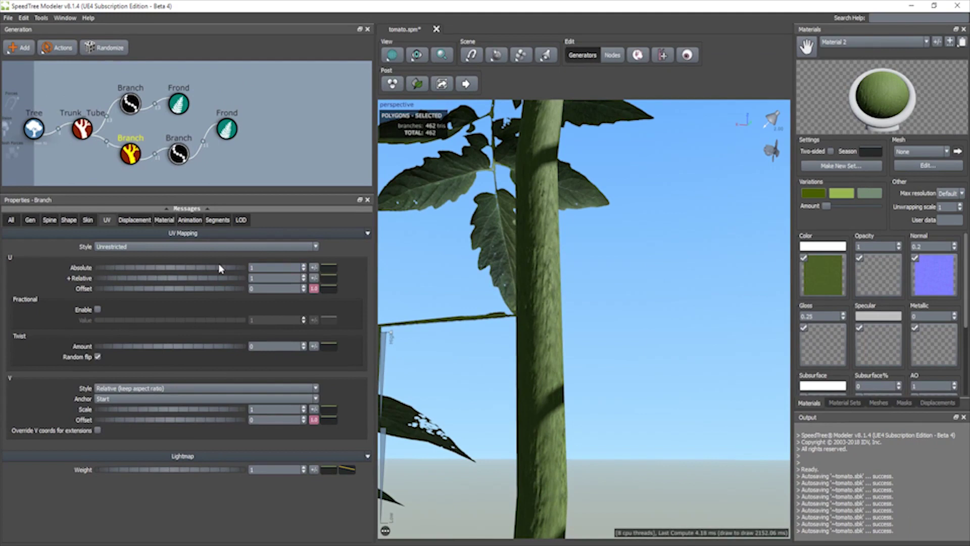
scroll(613, 295, down, 10)
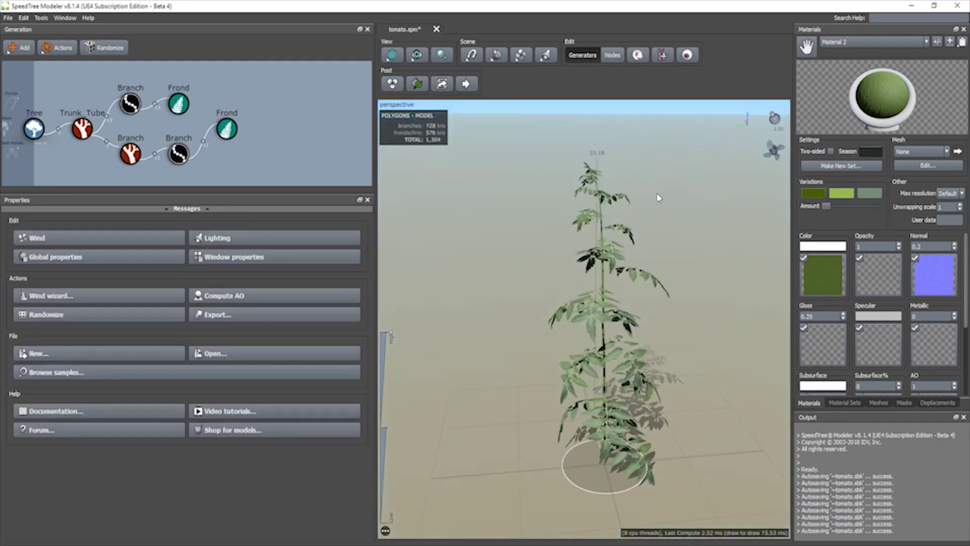
- Add a Big Branches generator to the trunk, clear its length variance and shorten it to 0.18 of the parent
click(46, 130)
middle_drag(78, 138, 164, 127)
right_click(133, 113)
mouse_move(183, 122)
click(324, 157)
scroll(75, 144, up, 5)
middle_drag(111, 155, 226, 133)
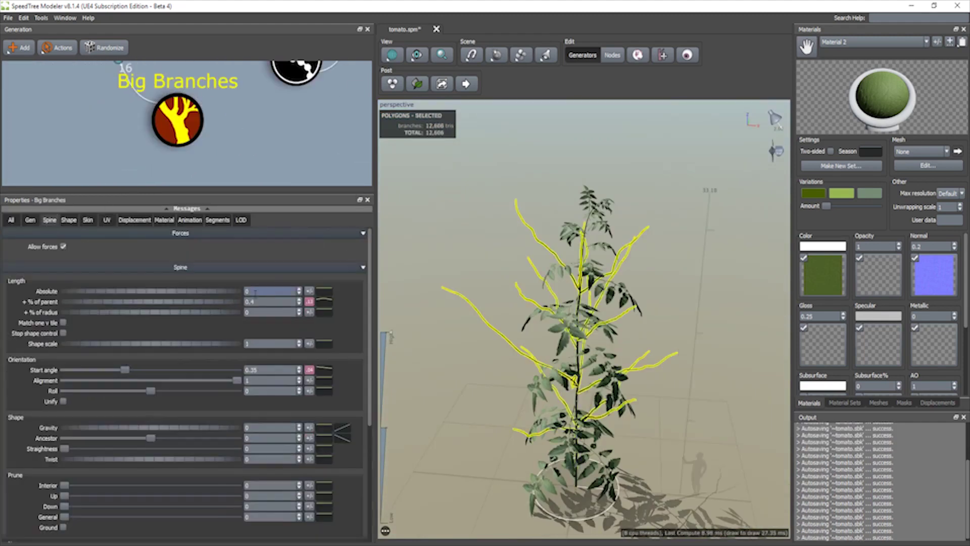
click(309, 302)
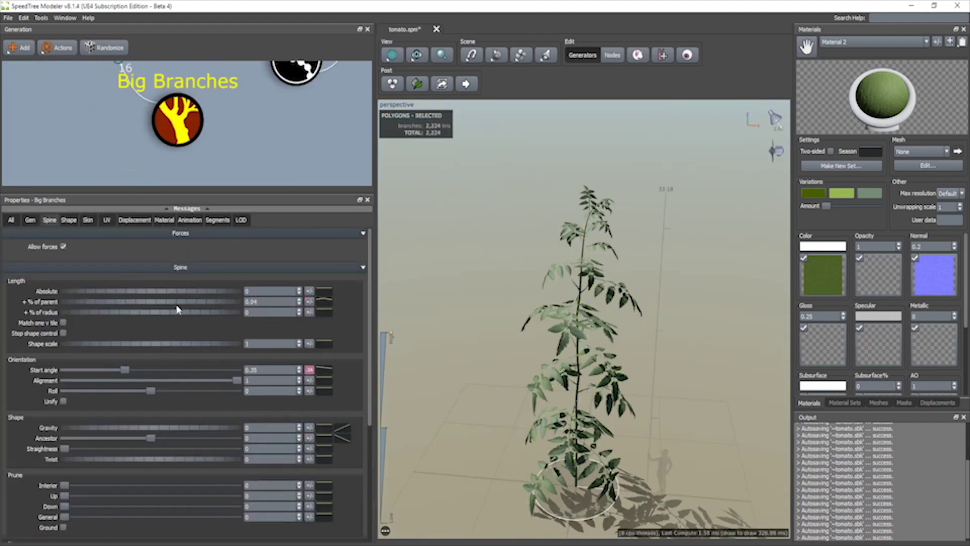
- Switch Big Branches to Phyllotaxy mode with an alternating (distichous) arrangement, adjust the internode length and end the boundaries at 0.755
click(203, 246)
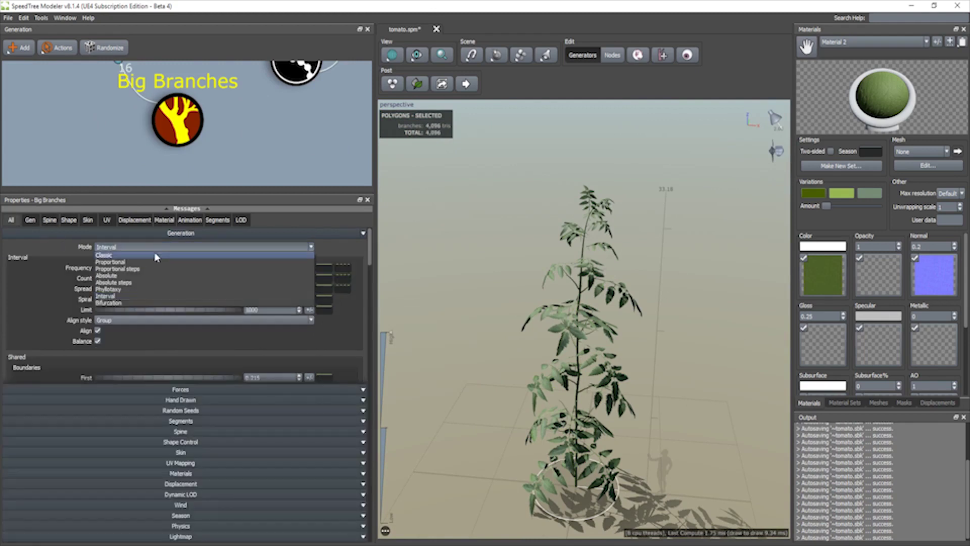
click(109, 258)
click(169, 279)
click(169, 307)
drag(174, 337, 234, 330)
scroll(713, 332, up, 4)
drag(713, 332, 637, 354)
scroll(637, 354, down, 4)
scroll(198, 353, down, 2)
mouse_move(197, 349)
mouse_down()
mouse_move(143, 347)
mouse_move(195, 352)
mouse_up()
click(49, 219)
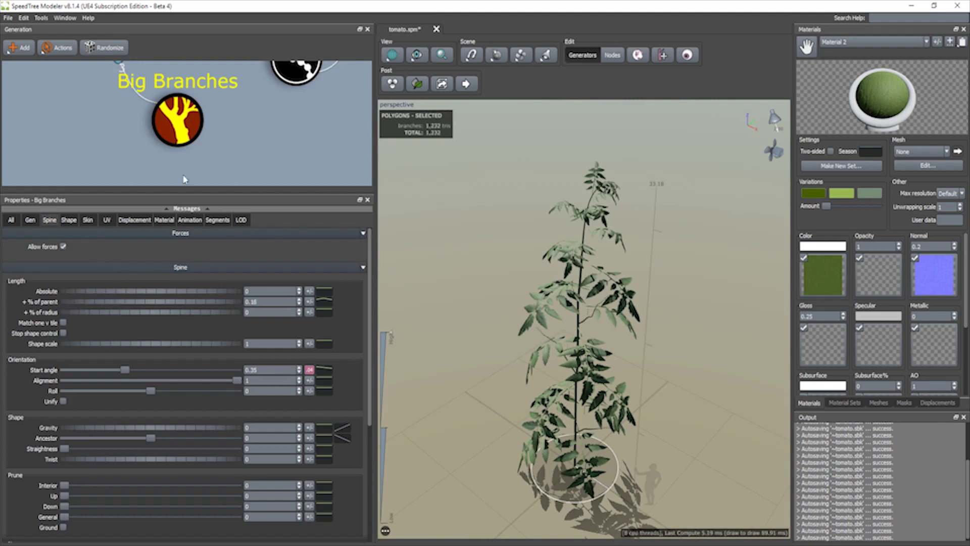
- Nest a copy of Big Branches under the original with internode length 1.08, boundaries 0.015 to 1.005 and length 0.3 of the parent
scroll(185, 180, down, 4)
key(ctrl+c)
key(ctrl+v)
scroll(576, 313, up, 6)
drag(556, 343, 364, 293)
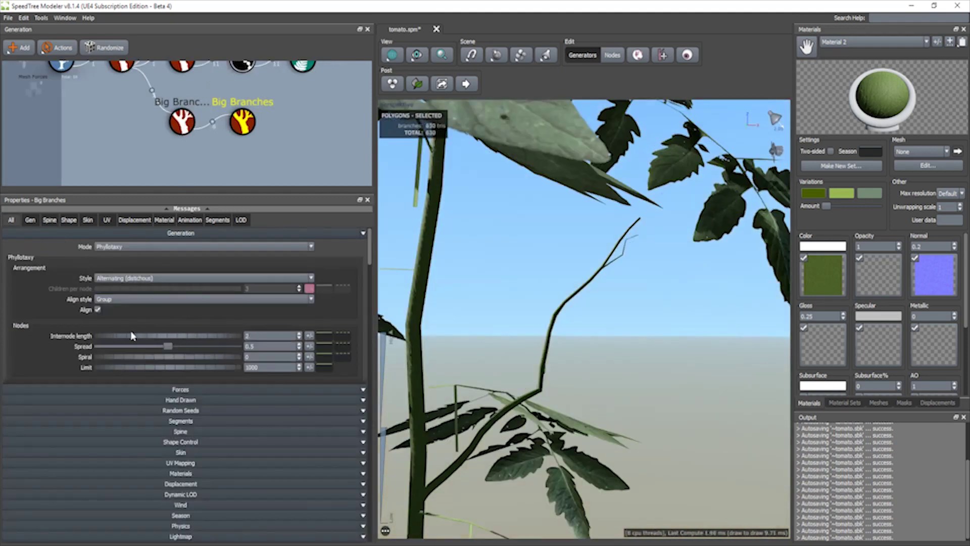
scroll(212, 324, down, 3)
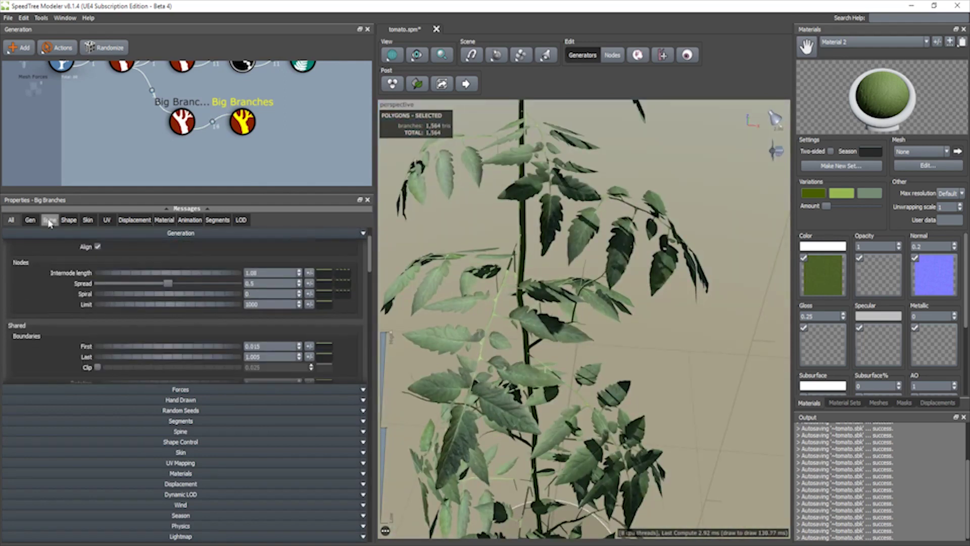
click(49, 220)
- Raise the segment length optimization on both Big Branches generators, using 1.63 on the parent one
click(217, 220)
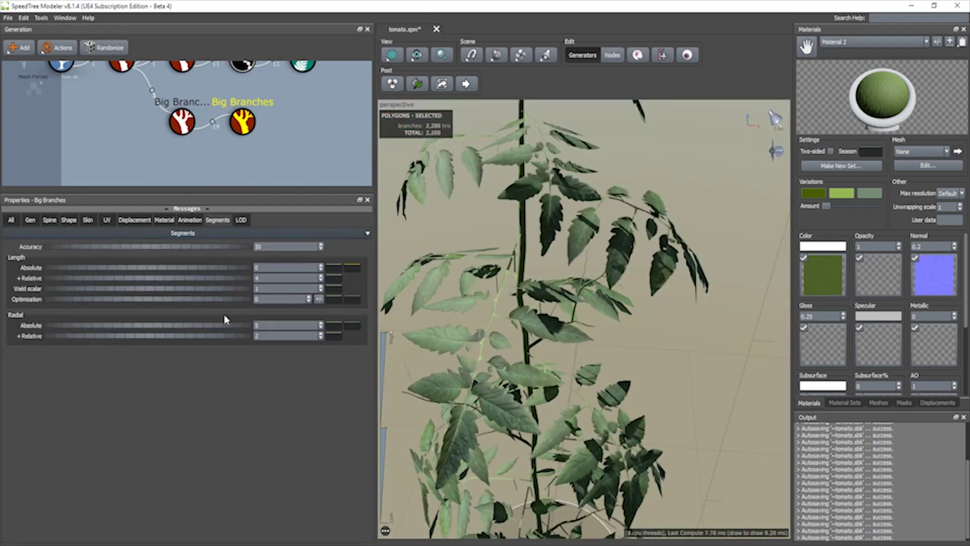
drag(130, 303, 242, 300)
click(182, 123)
drag(197, 301, 277, 297)
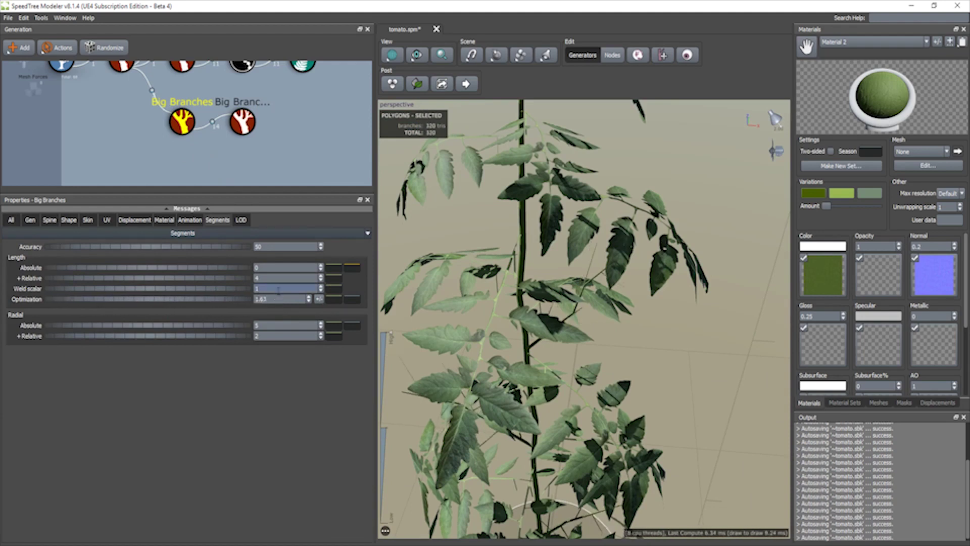
- Set the parent Big Branches generator's spine gravity to 0.4
click(12, 222)
scroll(202, 314, down, 3)
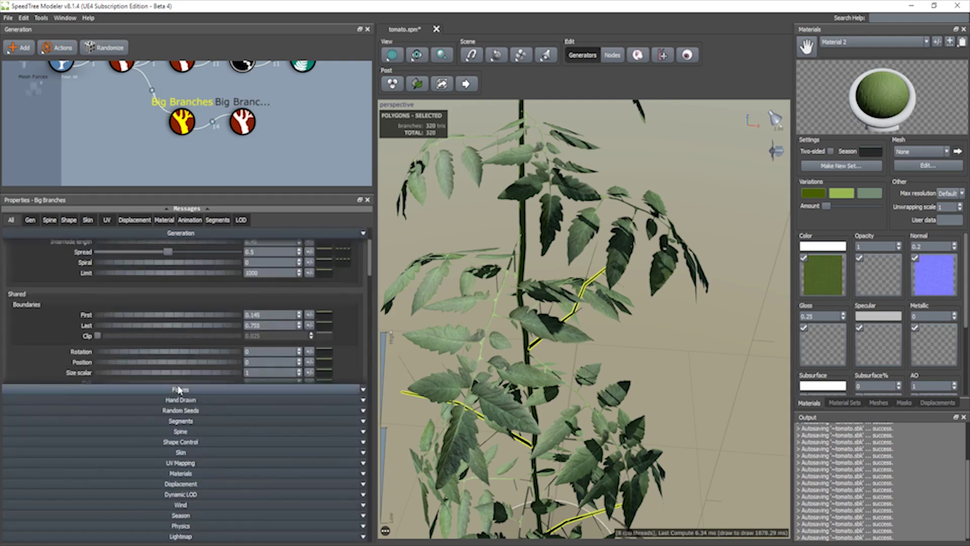
click(197, 389)
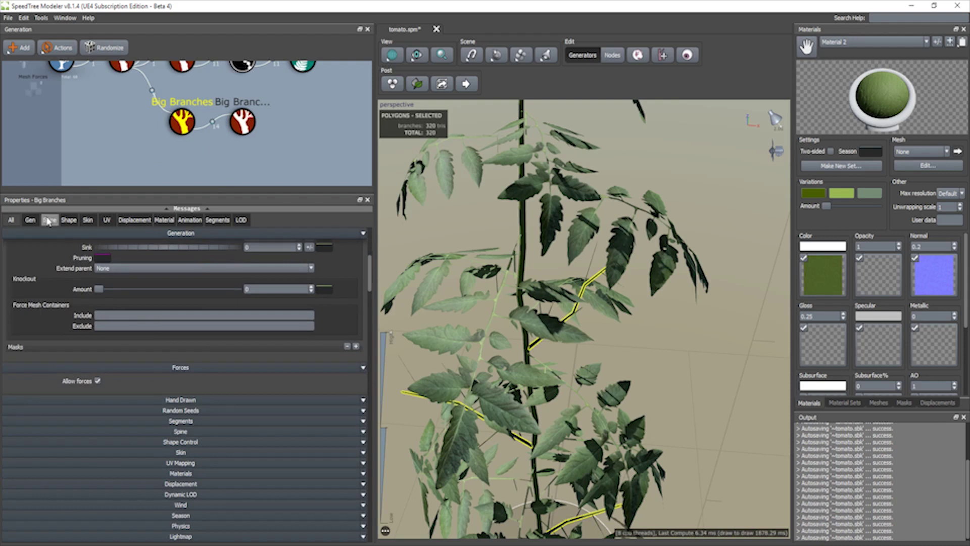
click(48, 221)
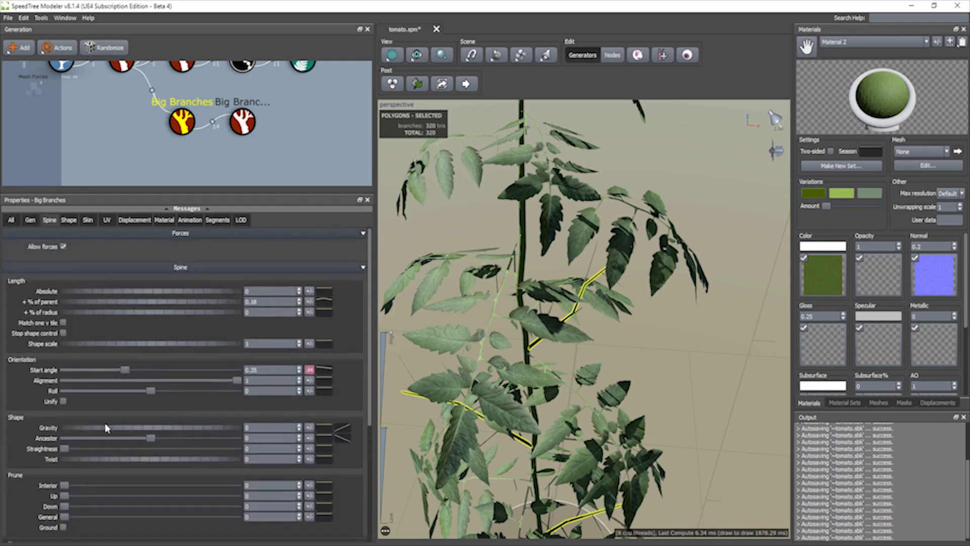
drag(103, 430, 124, 423)
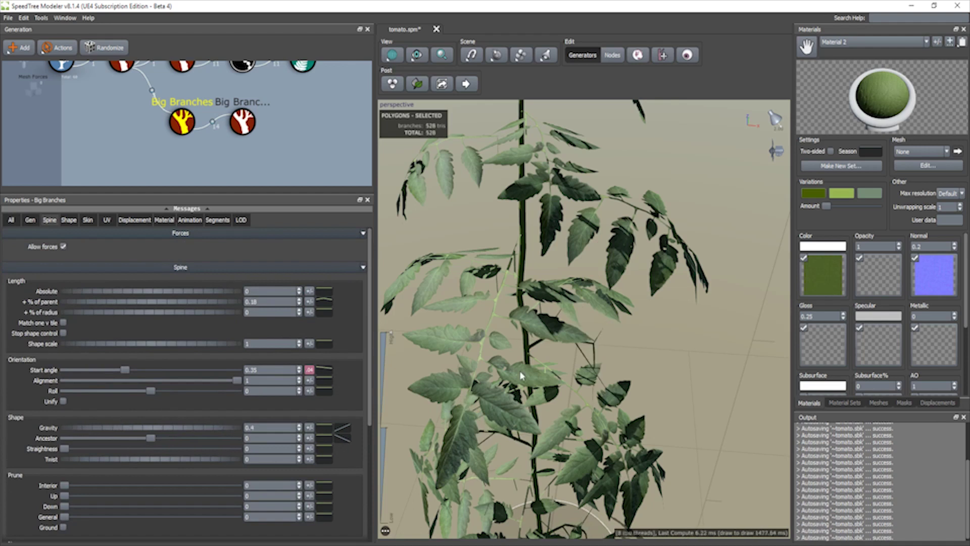
scroll(694, 399, down, 5)
drag(693, 399, 716, 352)
scroll(716, 353, up, 3)
- Add a Leaf Mesh generator to the nested Big Branches generator and set its first boundary to 1.24
click(254, 133)
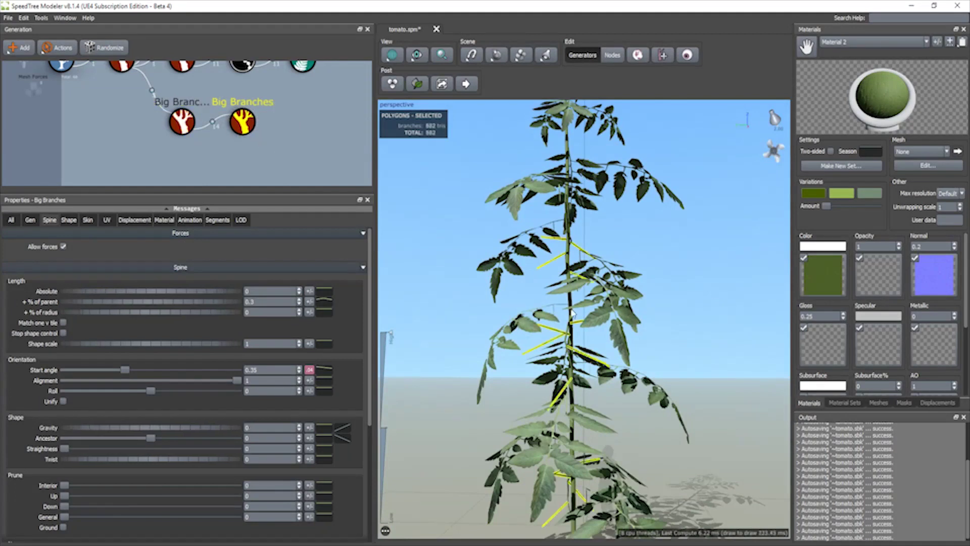
right_click(251, 133)
mouse_move(298, 137)
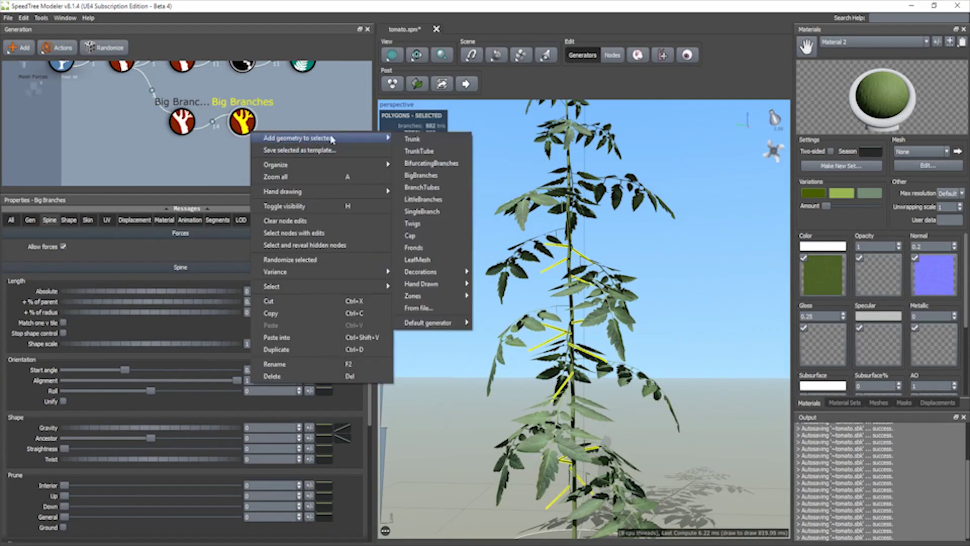
click(444, 259)
scroll(224, 148, up, 3)
scroll(688, 245, up, 4)
drag(689, 245, 690, 199)
drag(95, 337, 269, 360)
- Check the tomato mesh and apply the red Material 3 with that mesh to the new leaf meshes
click(836, 65)
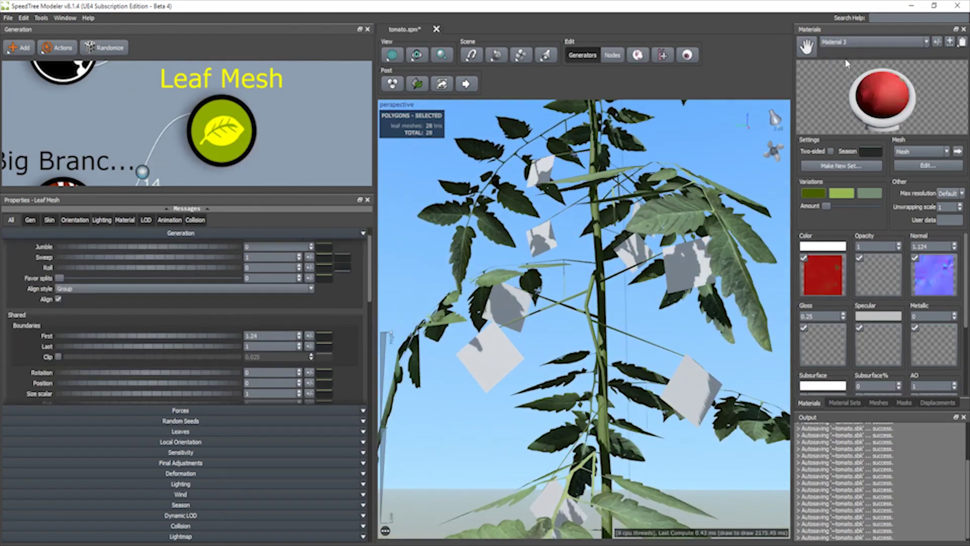
click(878, 403)
click(843, 58)
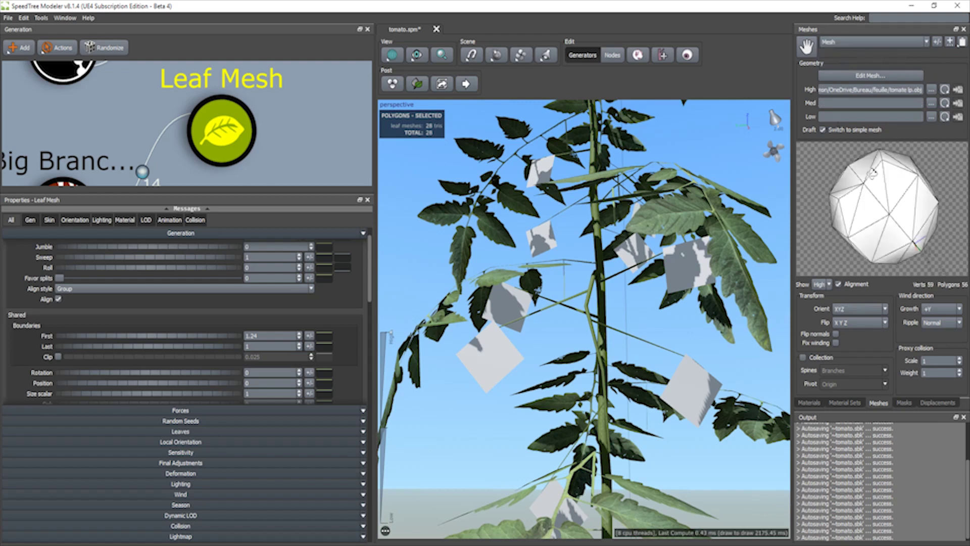
click(809, 402)
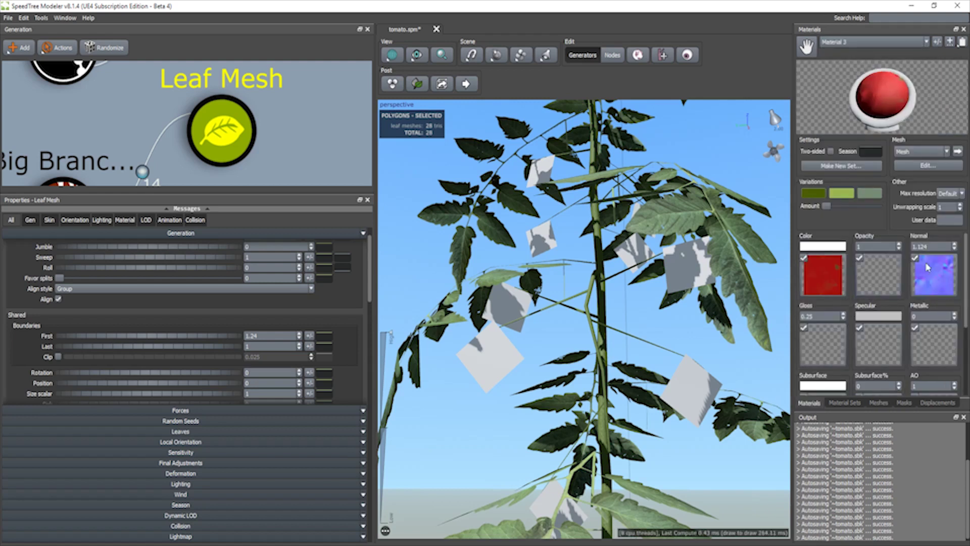
drag(486, 356, 487, 356)
drag(505, 334, 822, 396)
right_drag(821, 396, 683, 324)
drag(682, 323, 631, 303)
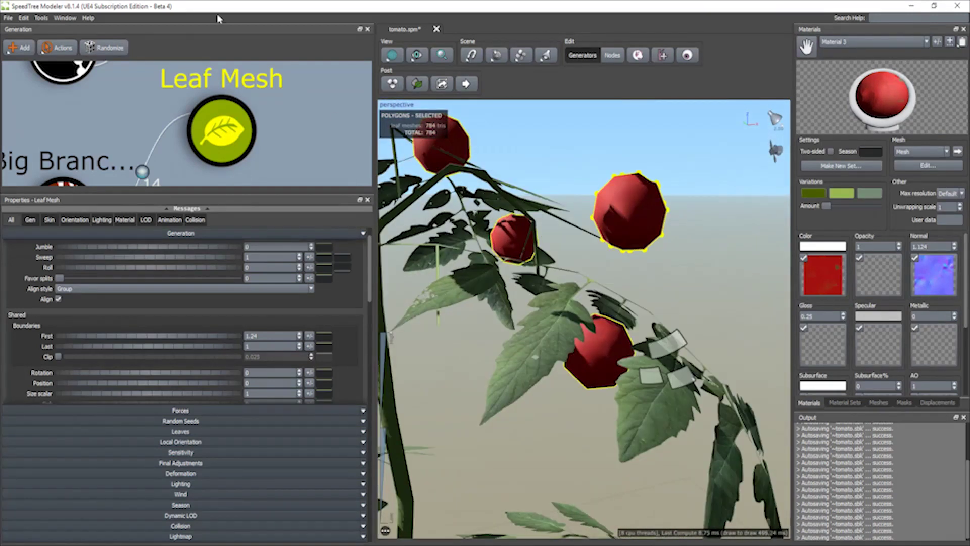
- Adjust the Leaf Mesh generator's placement so the tomatoes hang lower from the branch ends
scroll(187, 124, down, 3)
scroll(149, 281, down, 2)
click(195, 463)
drag(187, 433, 229, 433)
scroll(138, 336, up, 2)
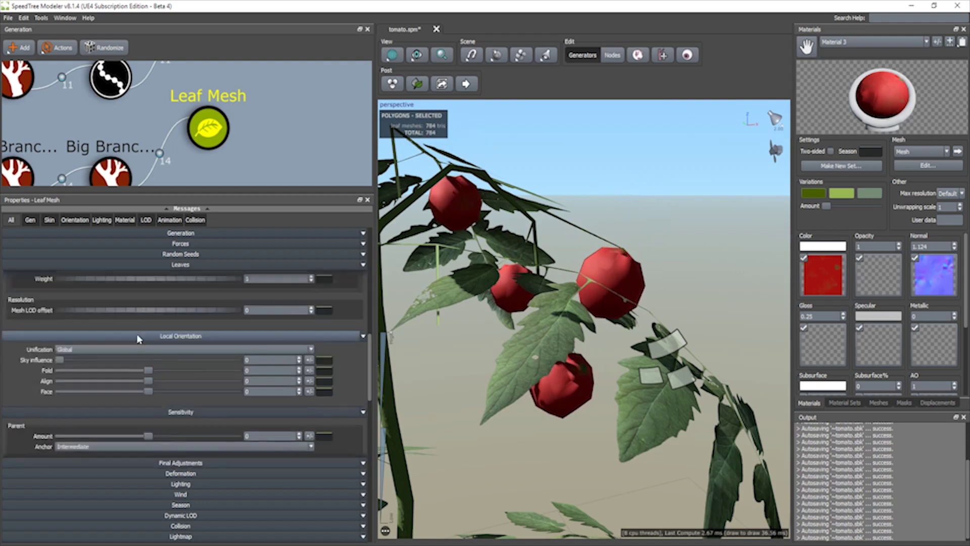
- Increase the tomato Leaf Mesh generator's size to 1.88
scroll(109, 300, down, 3)
click(184, 265)
drag(114, 280, 157, 278)
scroll(665, 263, down, 5)
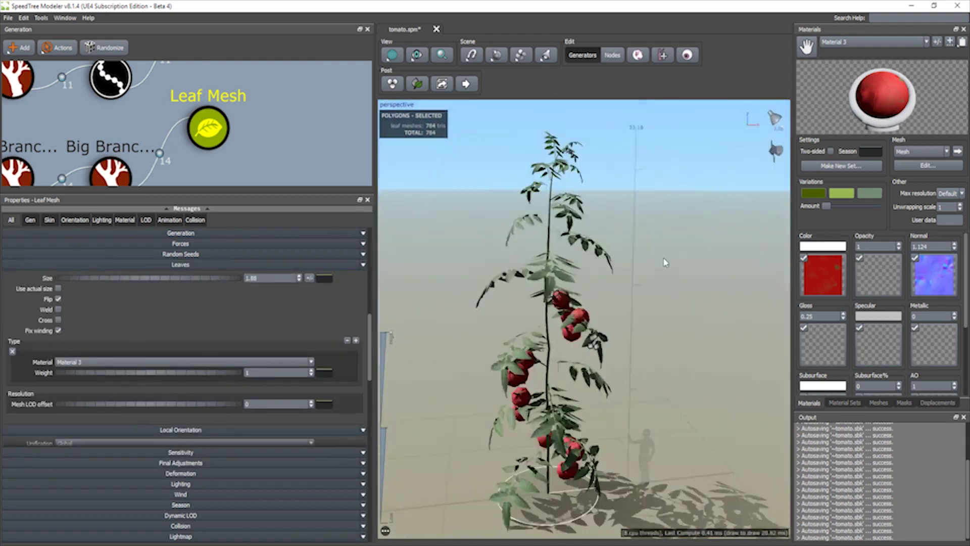
drag(665, 262, 639, 245)
middle_drag(639, 244, 705, 303)
- Lower the end of the dynamic LOD mesh curve to 0.002 on the Frond generator covering the lower plant
click(465, 256)
drag(394, 473, 395, 490)
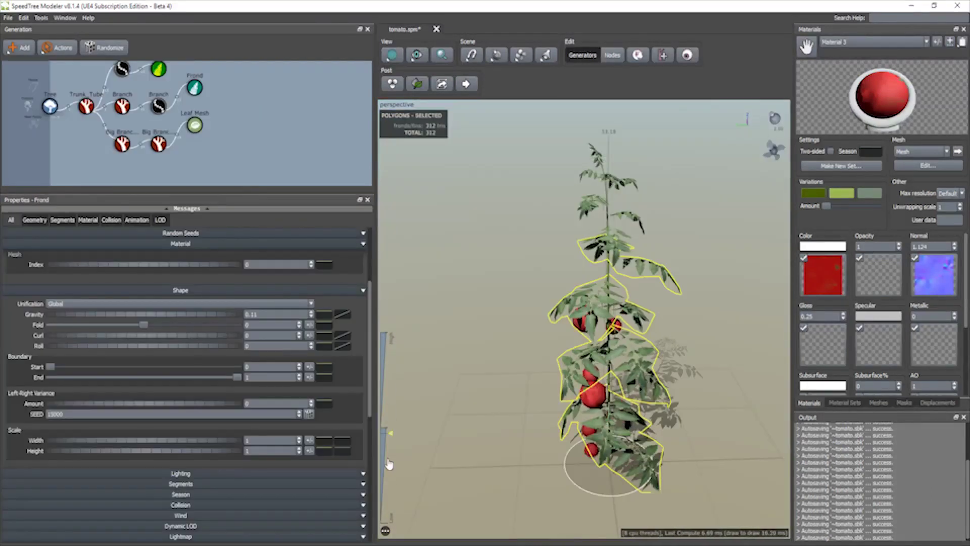
click(173, 525)
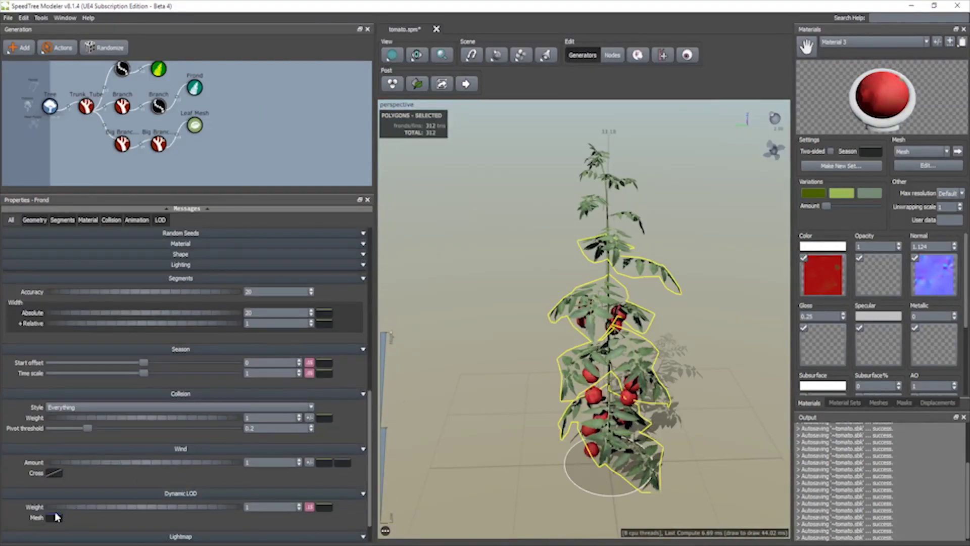
click(55, 517)
drag(412, 416, 412, 521)
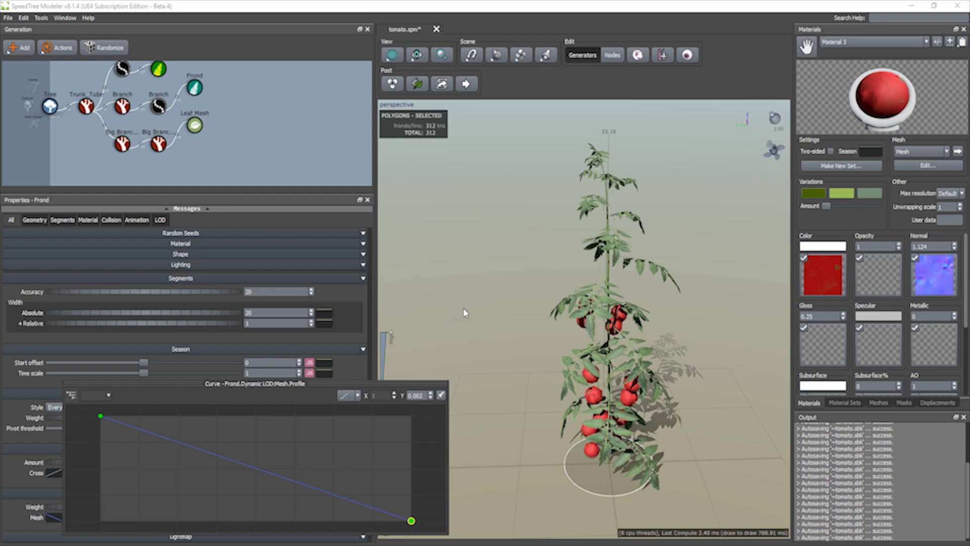
click(475, 263)
drag(470, 263, 447, 227)
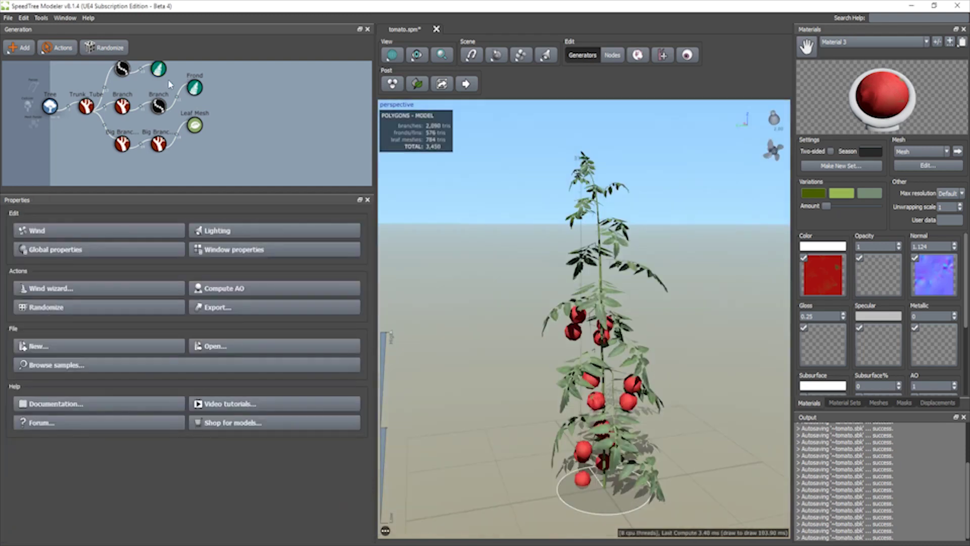
- Lower the end of the dynamic LOD mesh curve on the Frond generator at the top of the plant
click(159, 70)
click(194, 85)
click(54, 518)
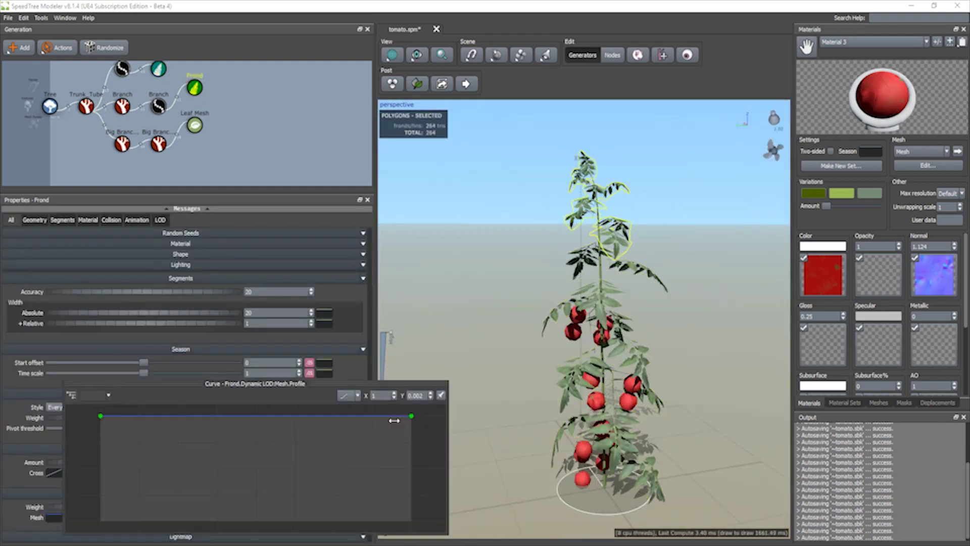
click(396, 232)
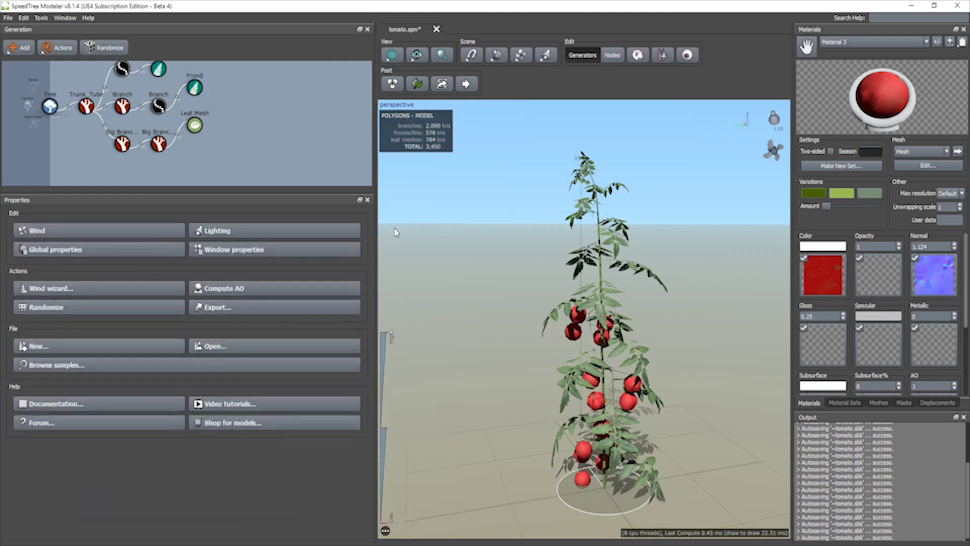
- Raise the segment length optimization on the trunk and branch generators, using 7.7 on the nested Big Branches generator
click(91, 104)
click(217, 220)
drag(227, 300, 301, 297)
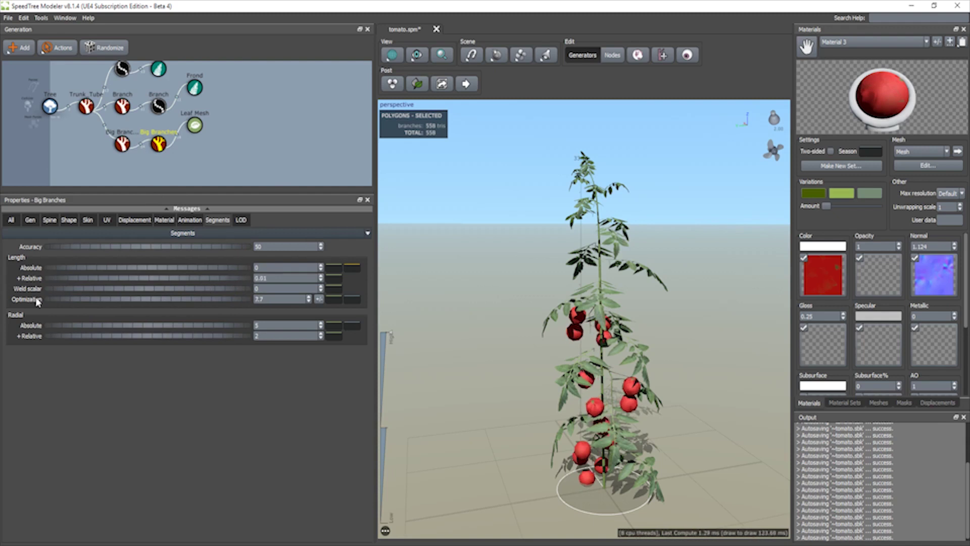
- Check the polygon counts of the top Frond generator and the tomato Leaf Mesh generator
click(201, 89)
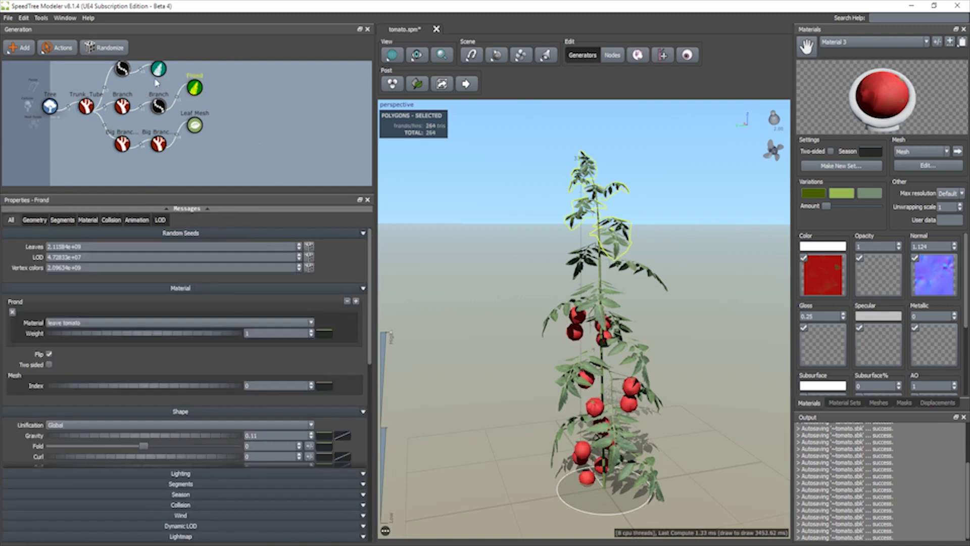
click(195, 125)
click(426, 217)
click(195, 125)
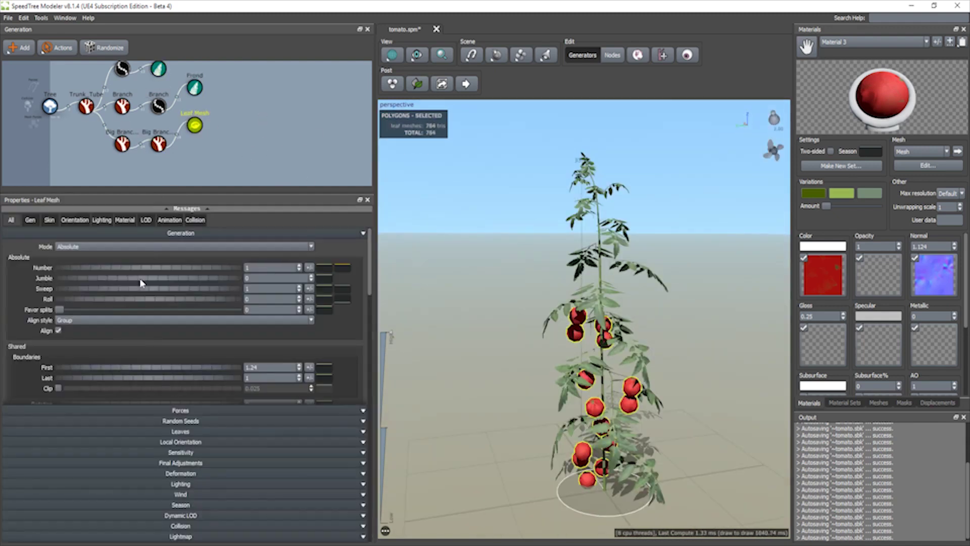
- Review the whole tree's polygon count and LOD preview, and inspect its dynamic LOD curves for fronds and leaves
click(50, 106)
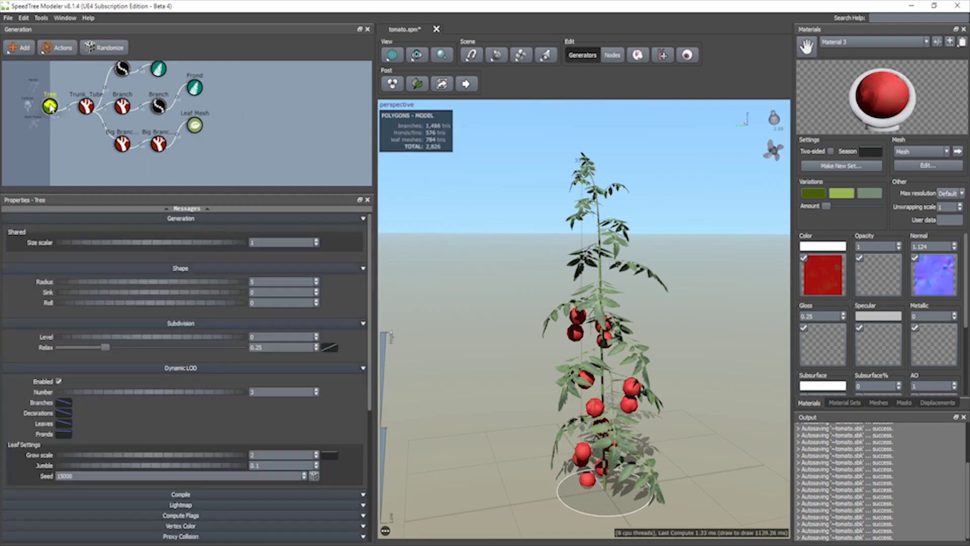
drag(391, 337, 434, 299)
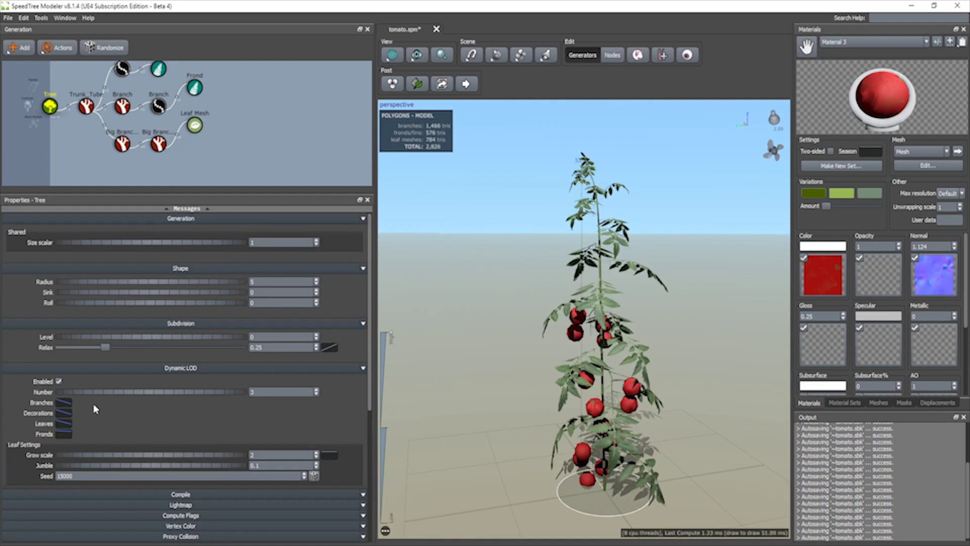
click(65, 433)
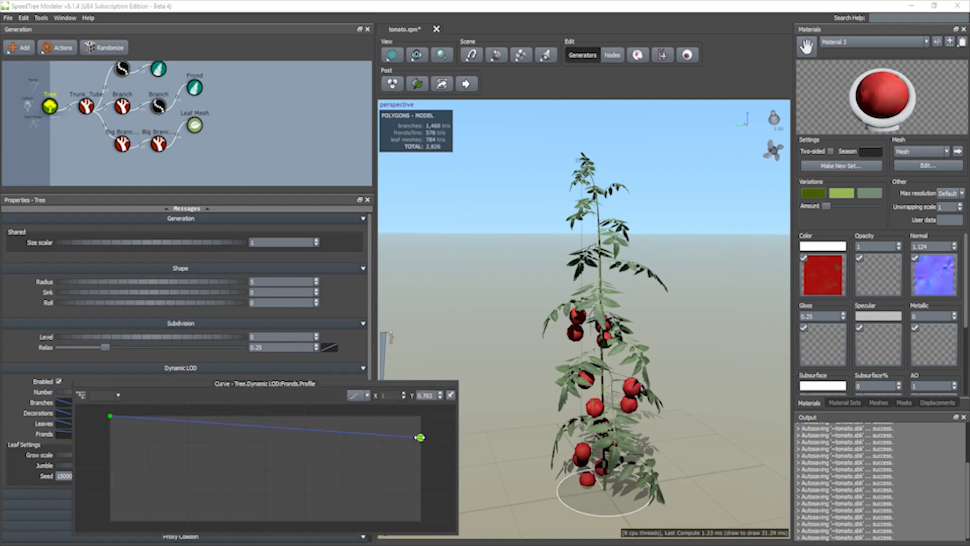
click(64, 423)
click(316, 314)
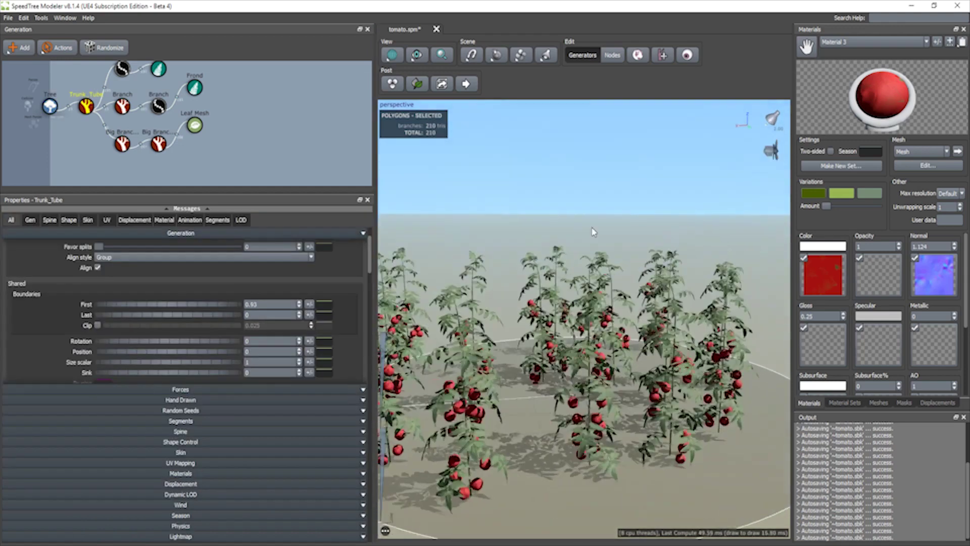
- Examine the group of tomato plants from several angles and distances
drag(626, 221, 466, 91)
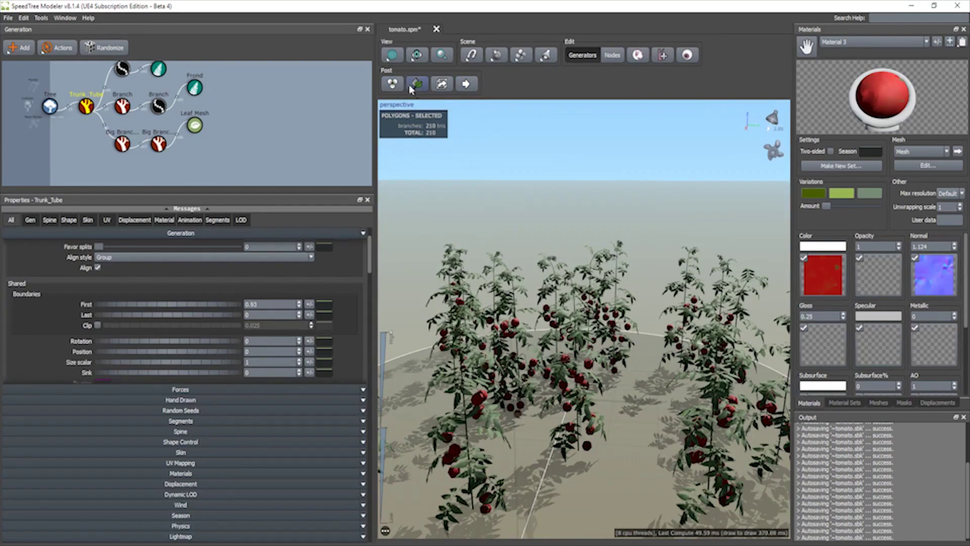
drag(606, 327, 540, 285)
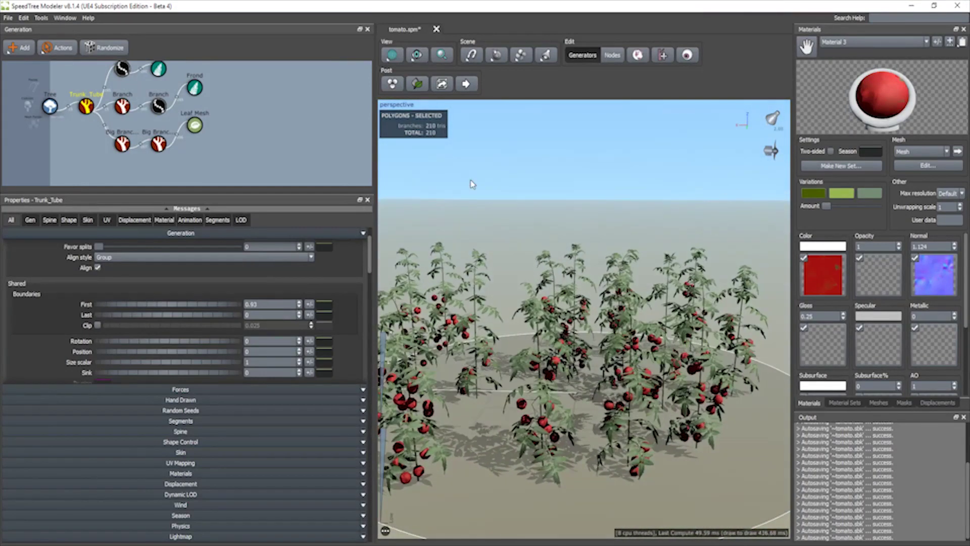
scroll(607, 250, up, 2)
scroll(628, 255, down, 6)
drag(675, 225, 647, 235)
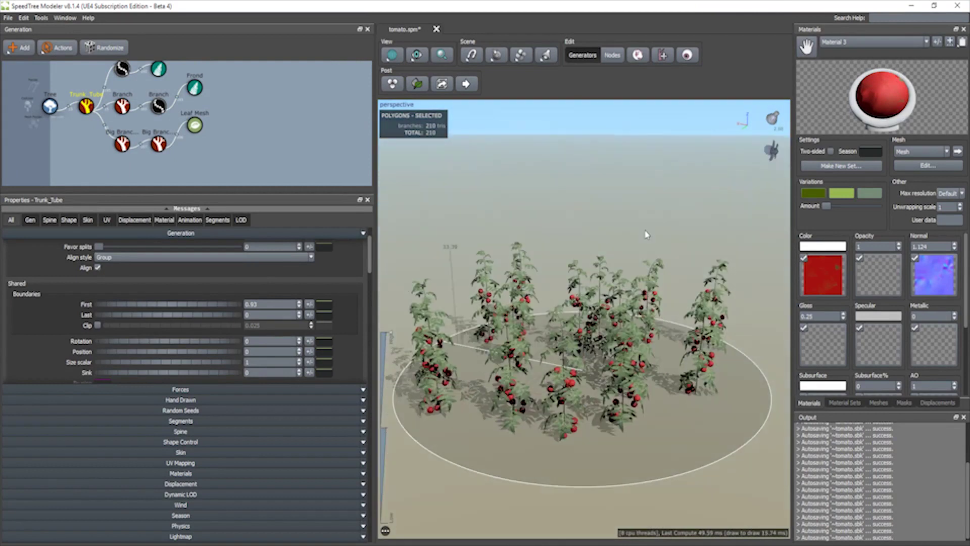